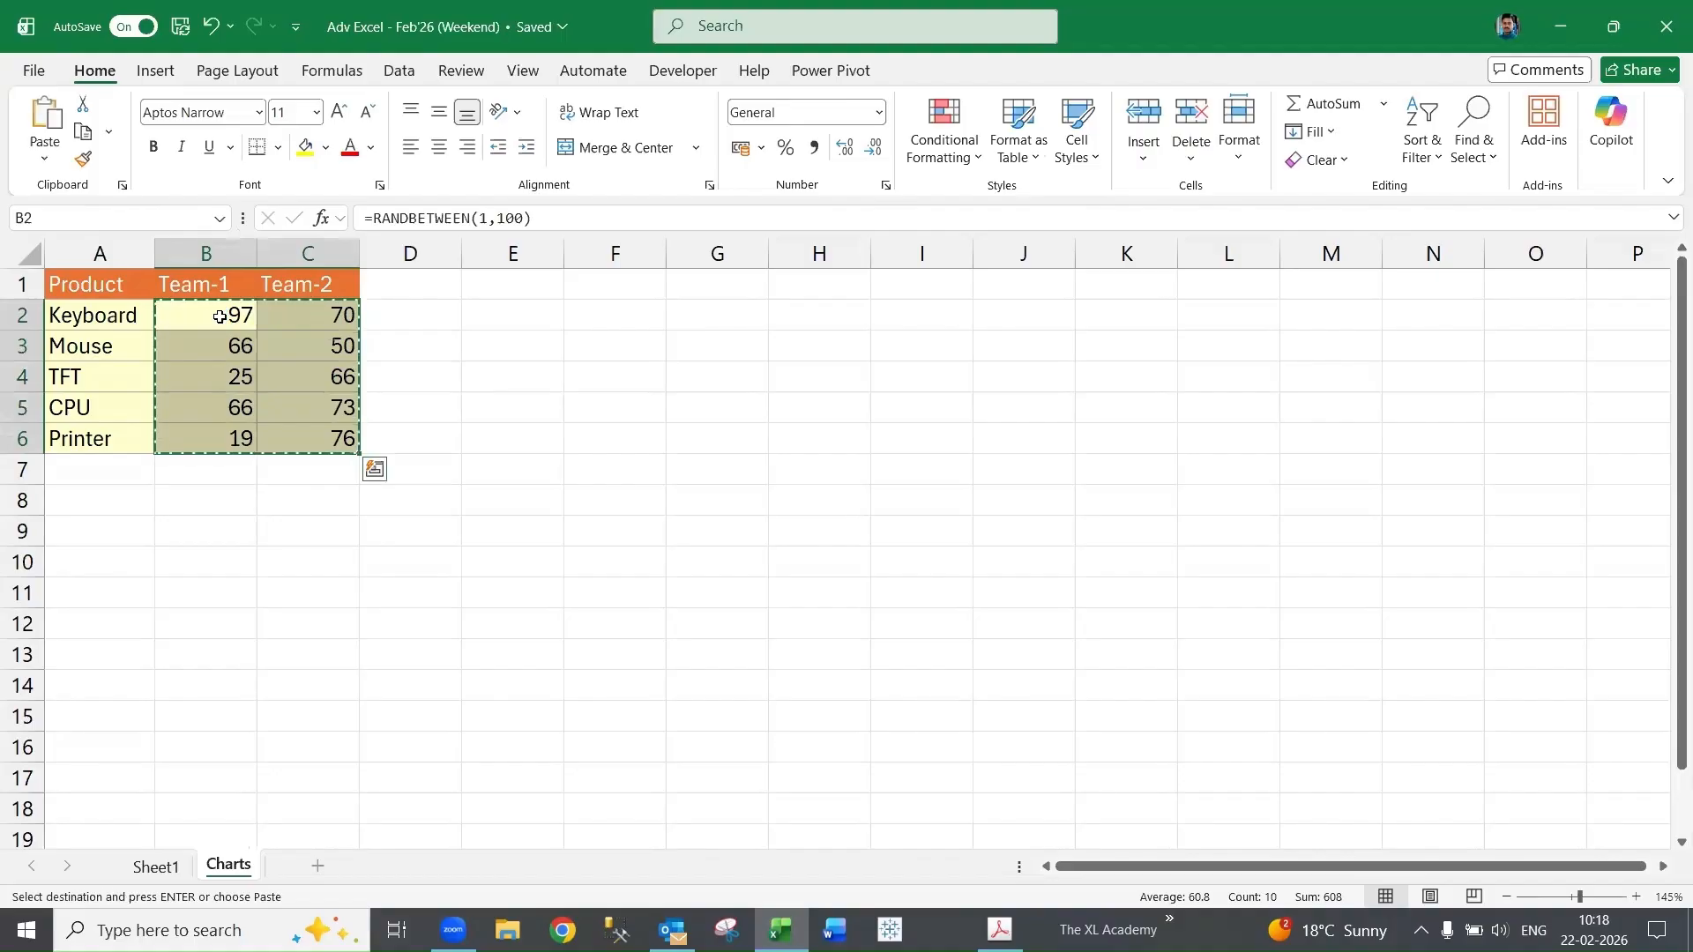
- Paste the copied team scores back into B2:C6 as values only
key("ctrl+alt+v")
key("v")
key("Return")
key("Escape")
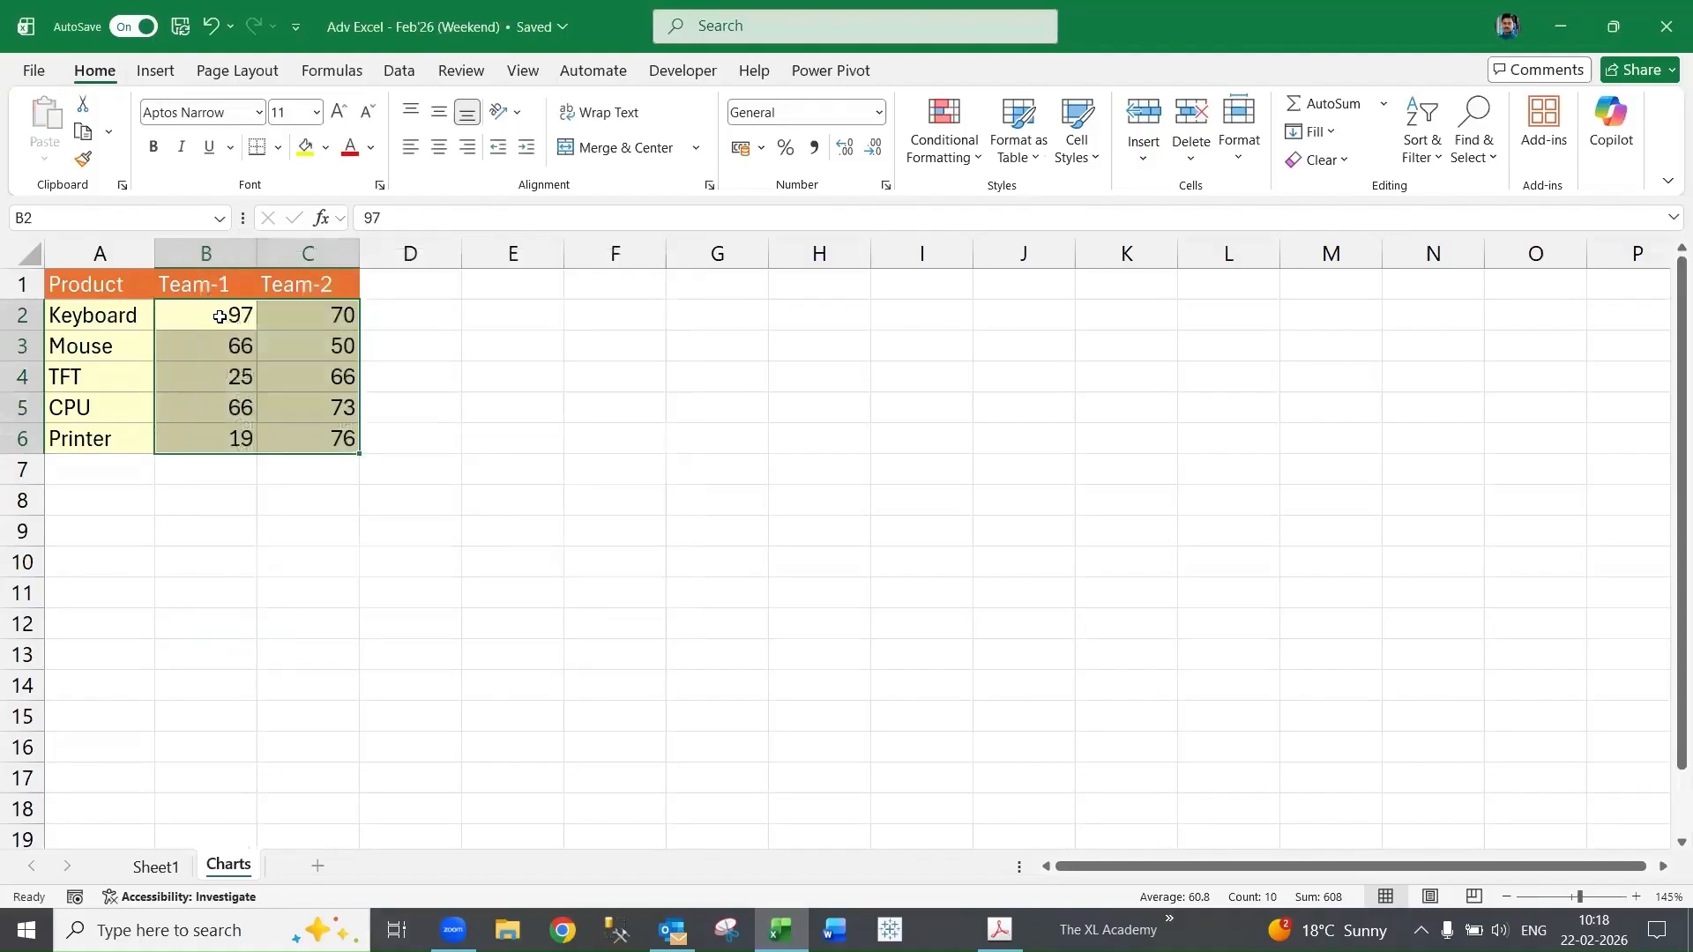
- Select the product table A1:C6 and insert a clustered column chart from it
key("Up")
key("Left")
key("ctrl+shift+Down")
key("ctrl+shift+Right")
key("Left")
key("ctrl+shift+Down")
key("ctrl+shift+Right")
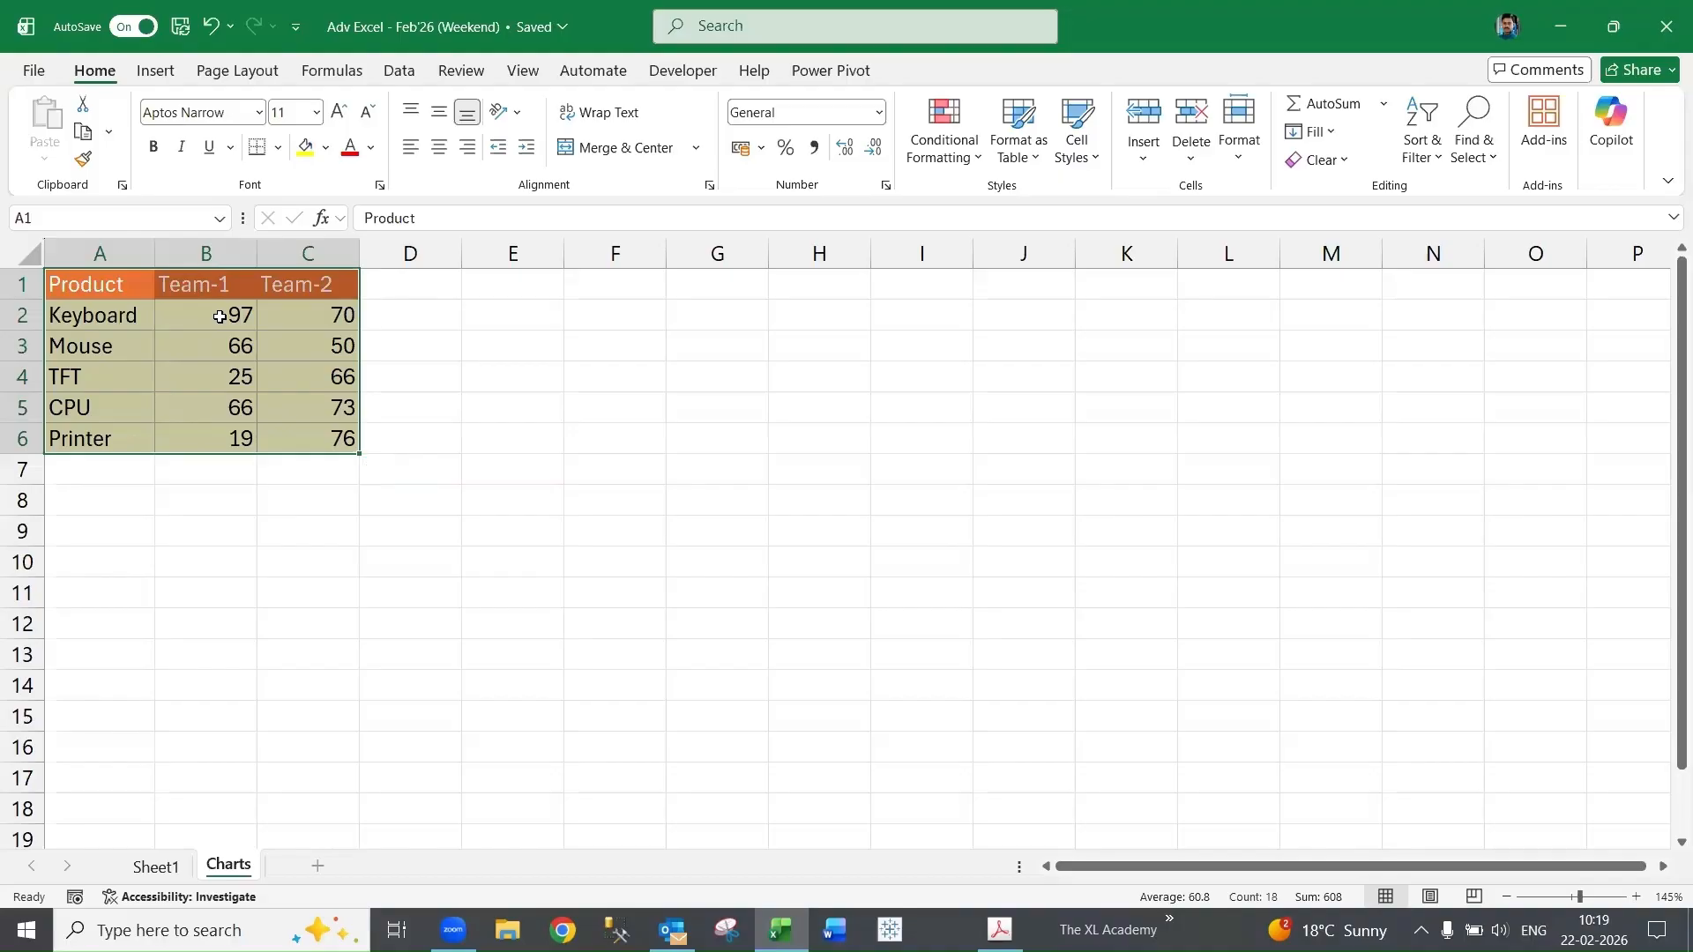
left_click(158, 74)
left_click(965, 186)
left_click(659, 169)
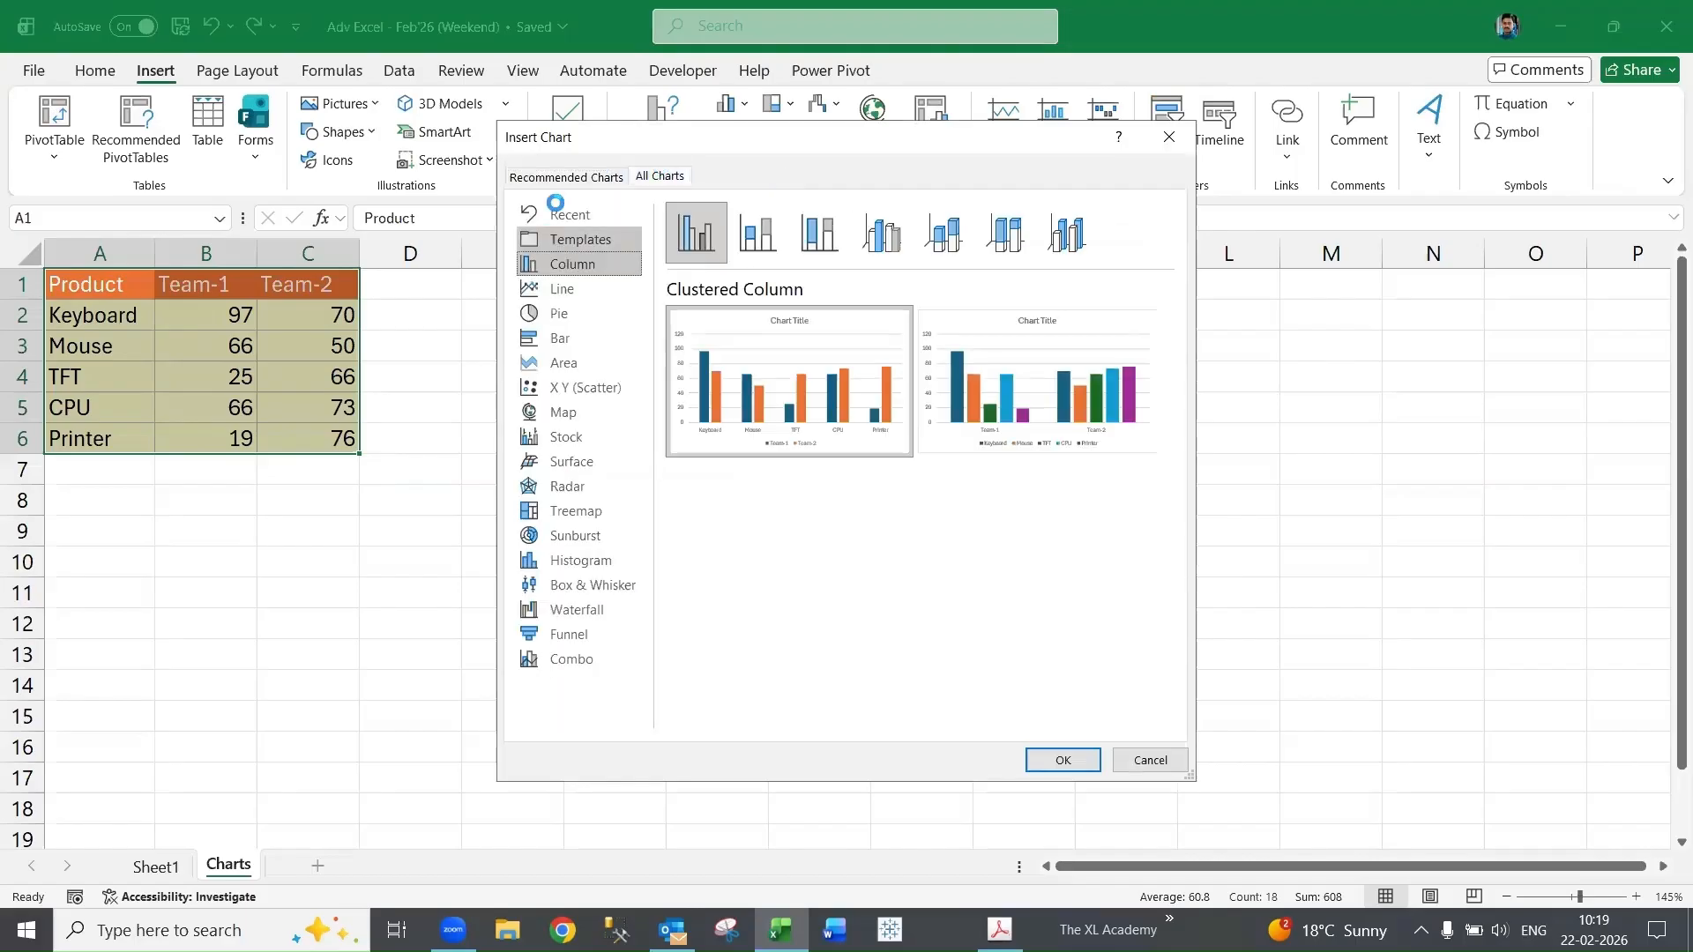
left_click(561, 175)
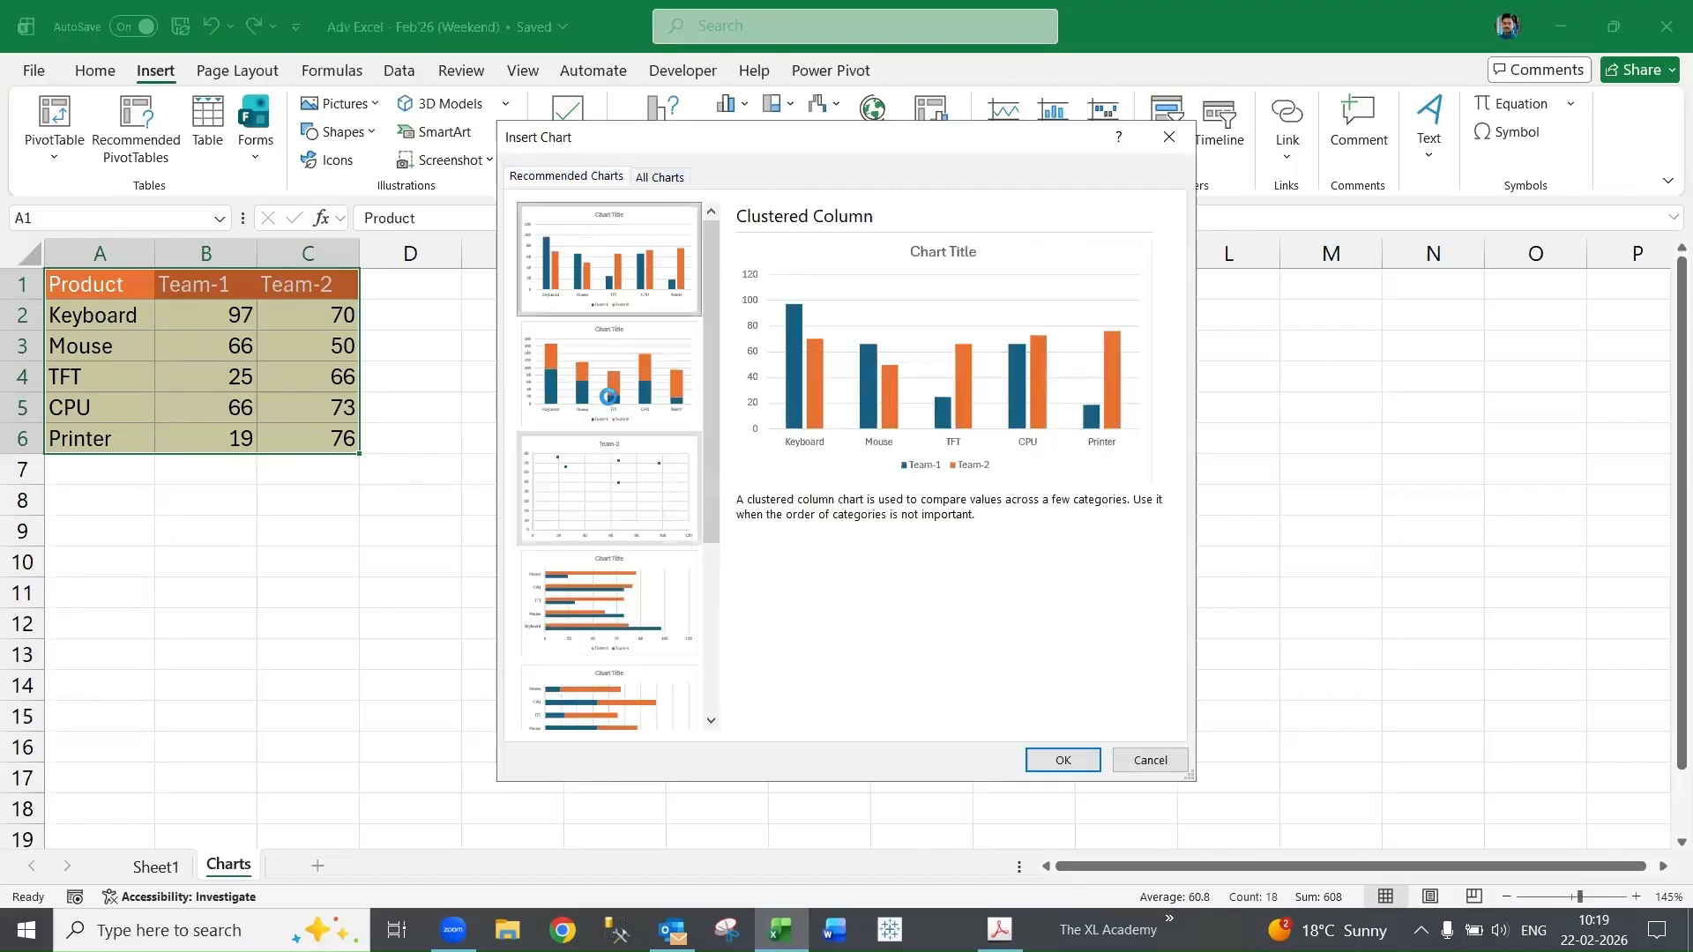
left_click(667, 171)
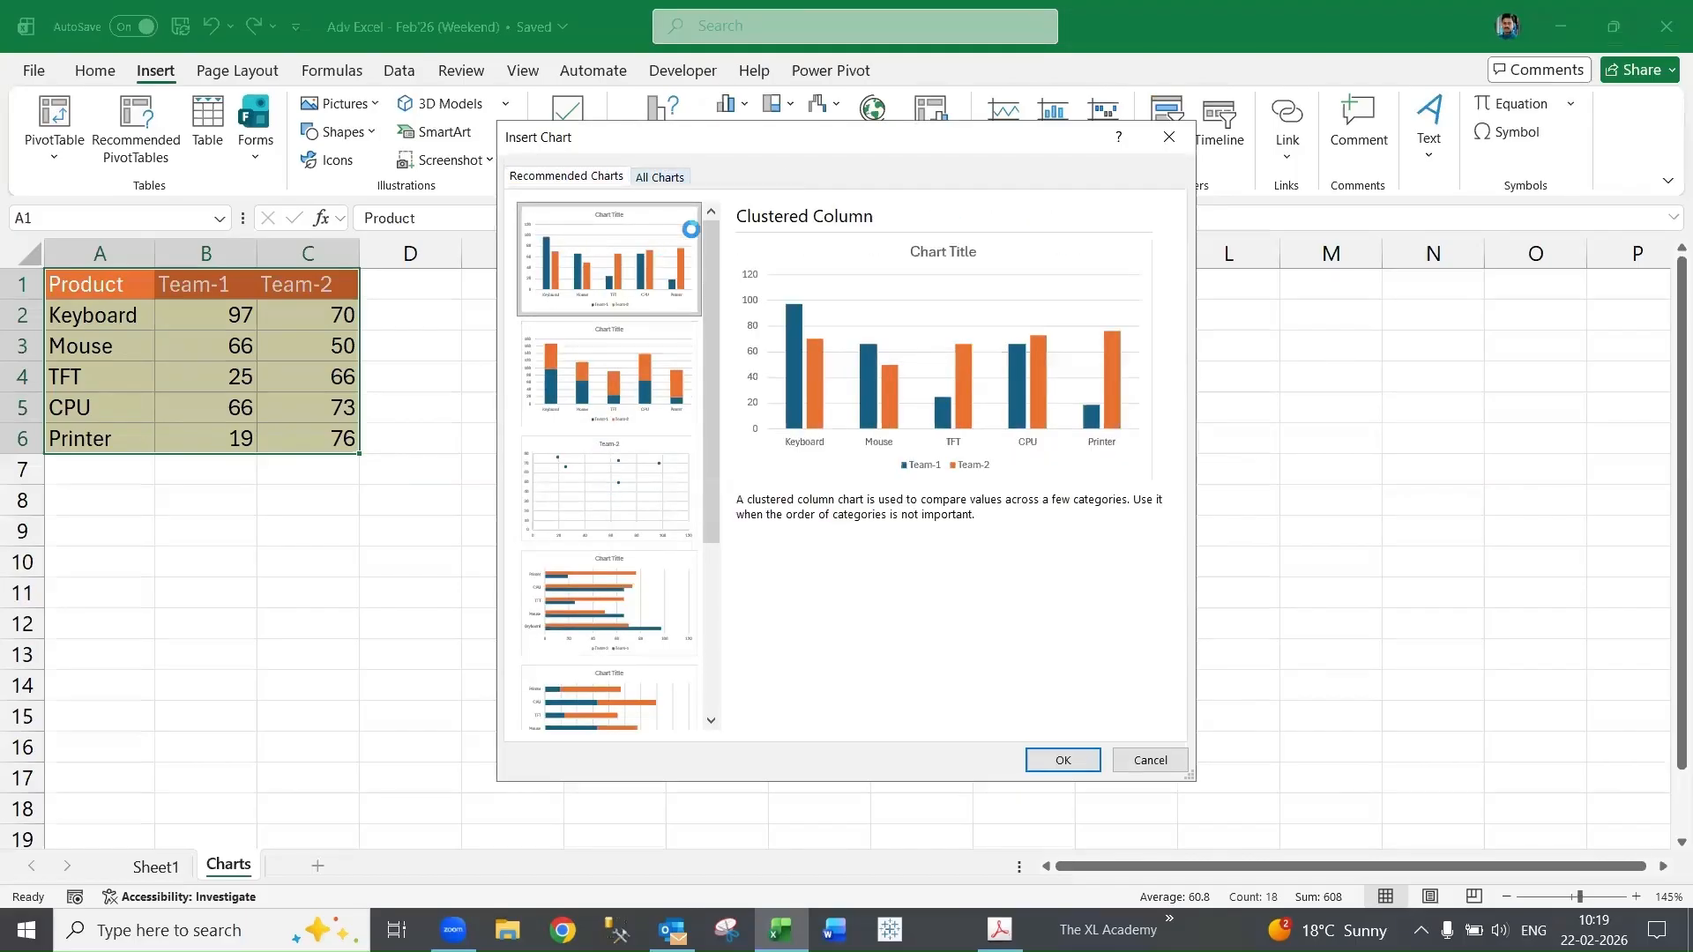
left_click(1061, 758)
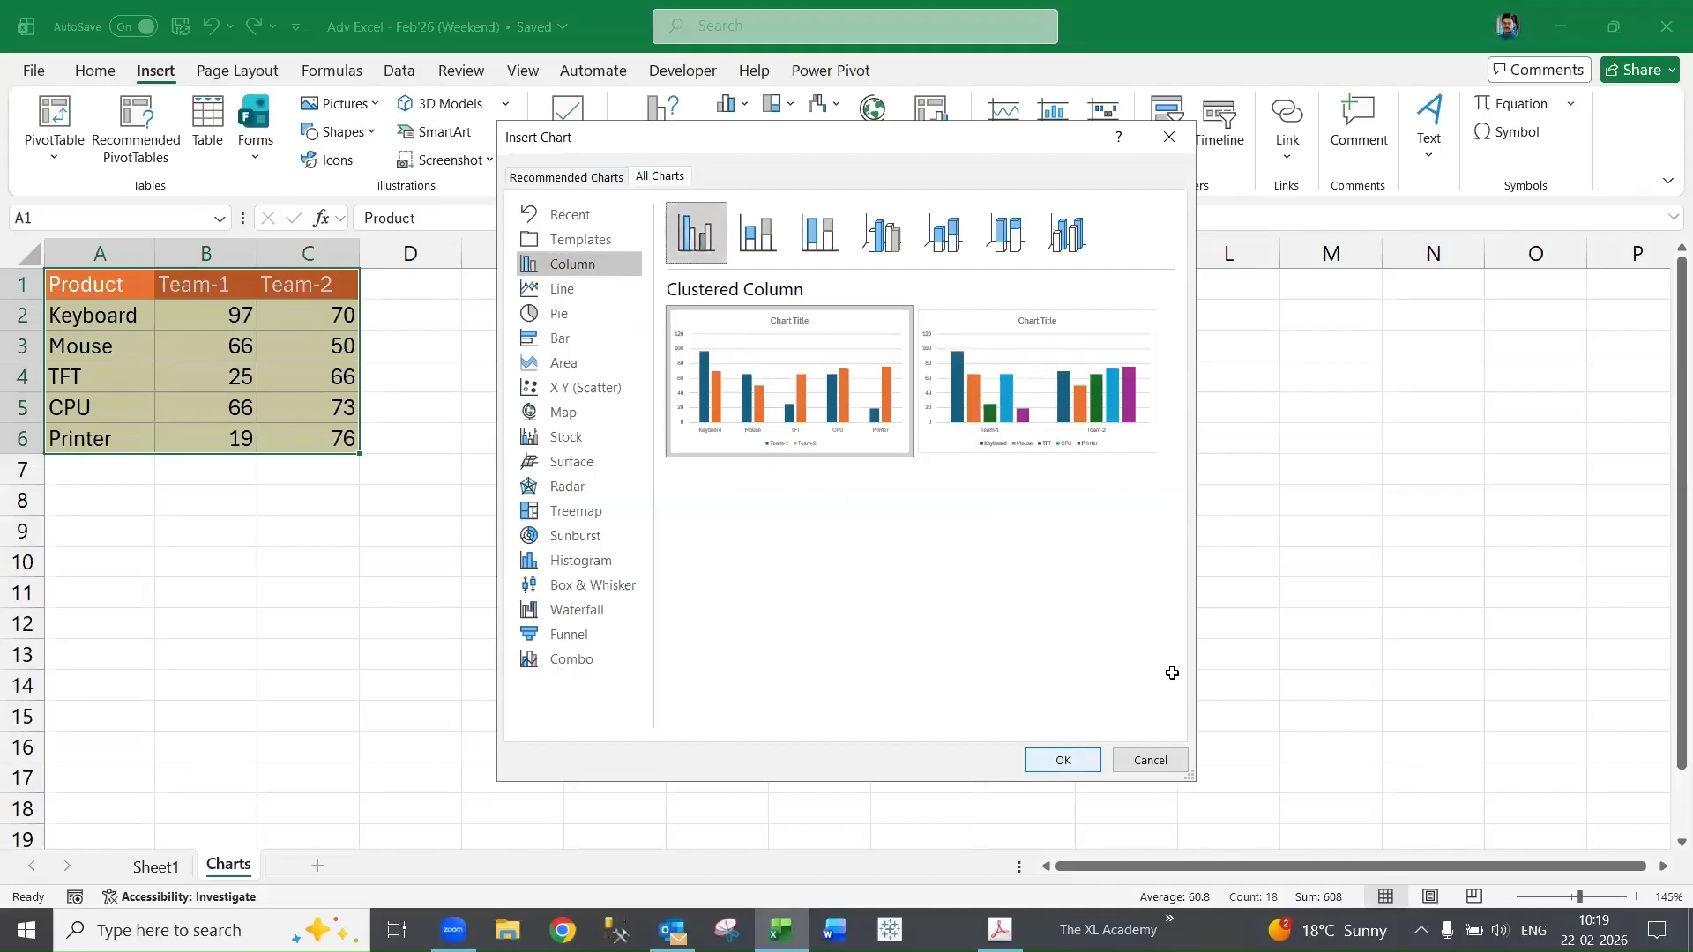
key("Escape")
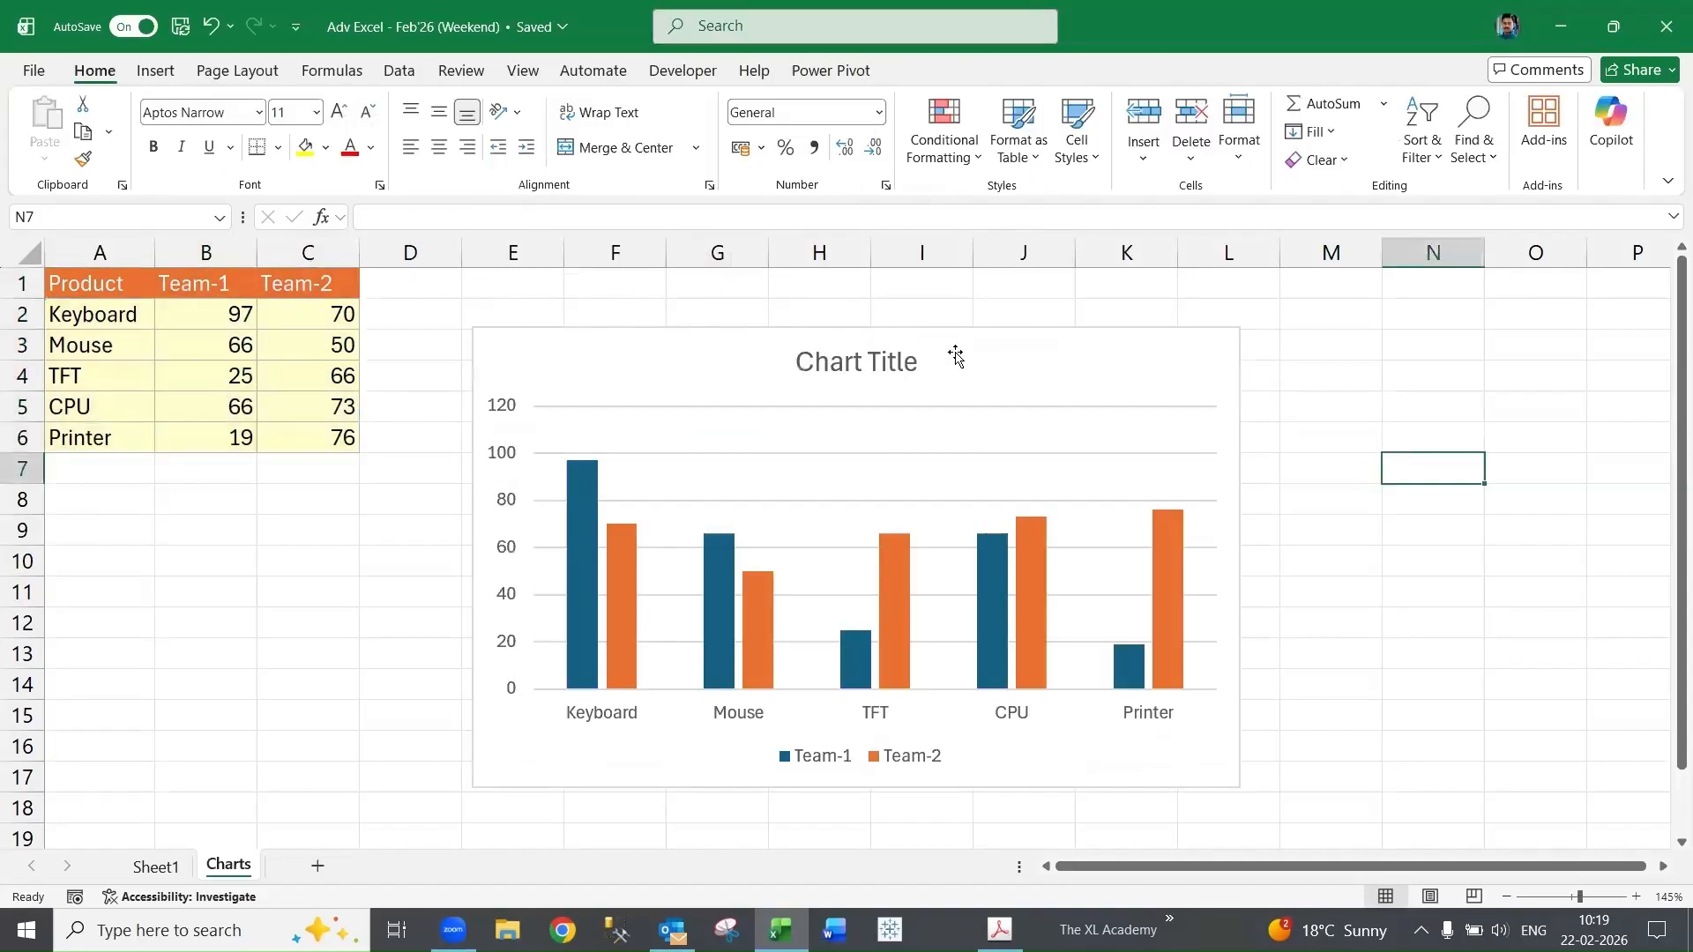
- Move the chart up beside the data table
left_click_drag(950, 333, 848, 275)
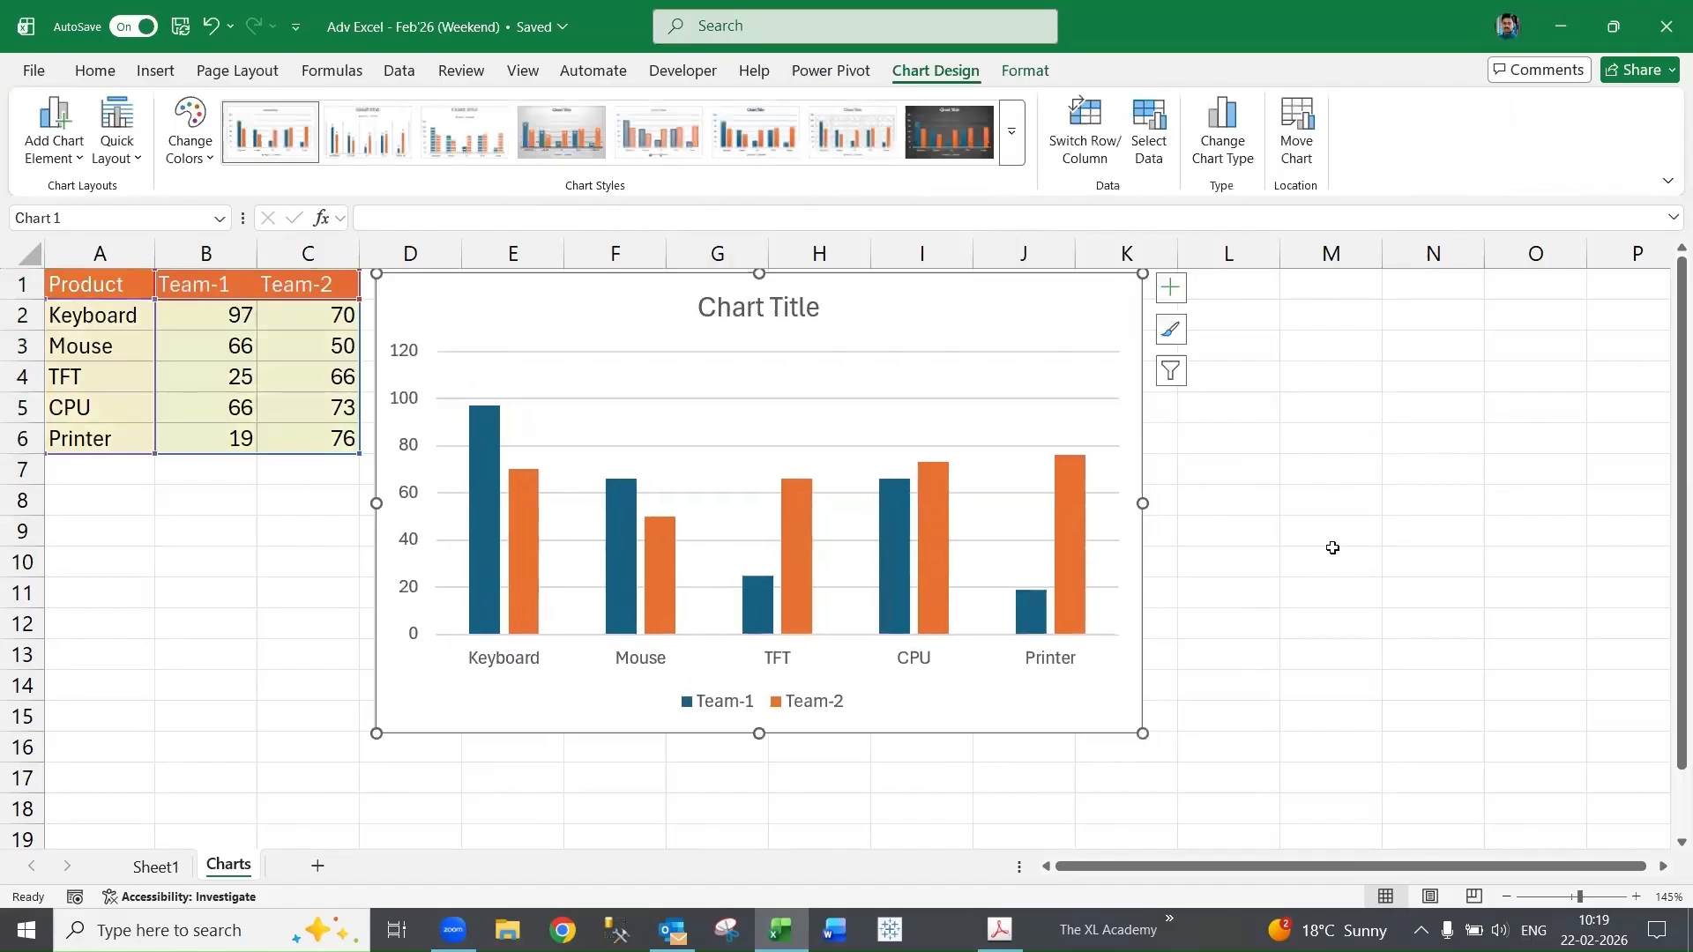
left_click(1390, 567)
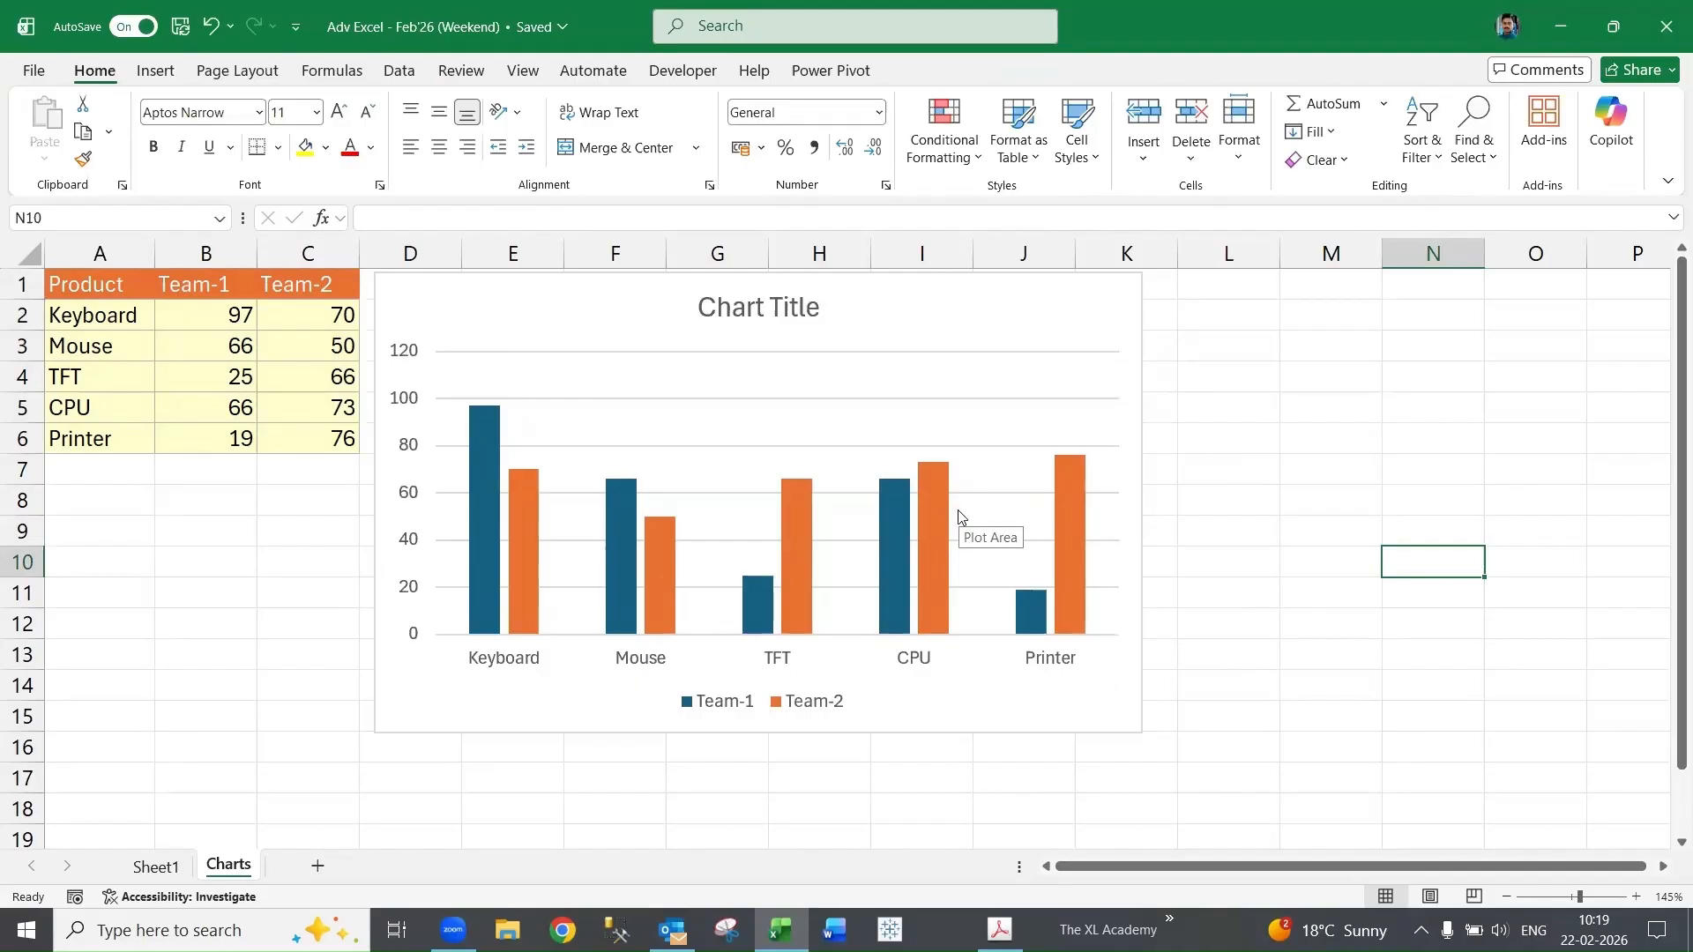
left_click(908, 284)
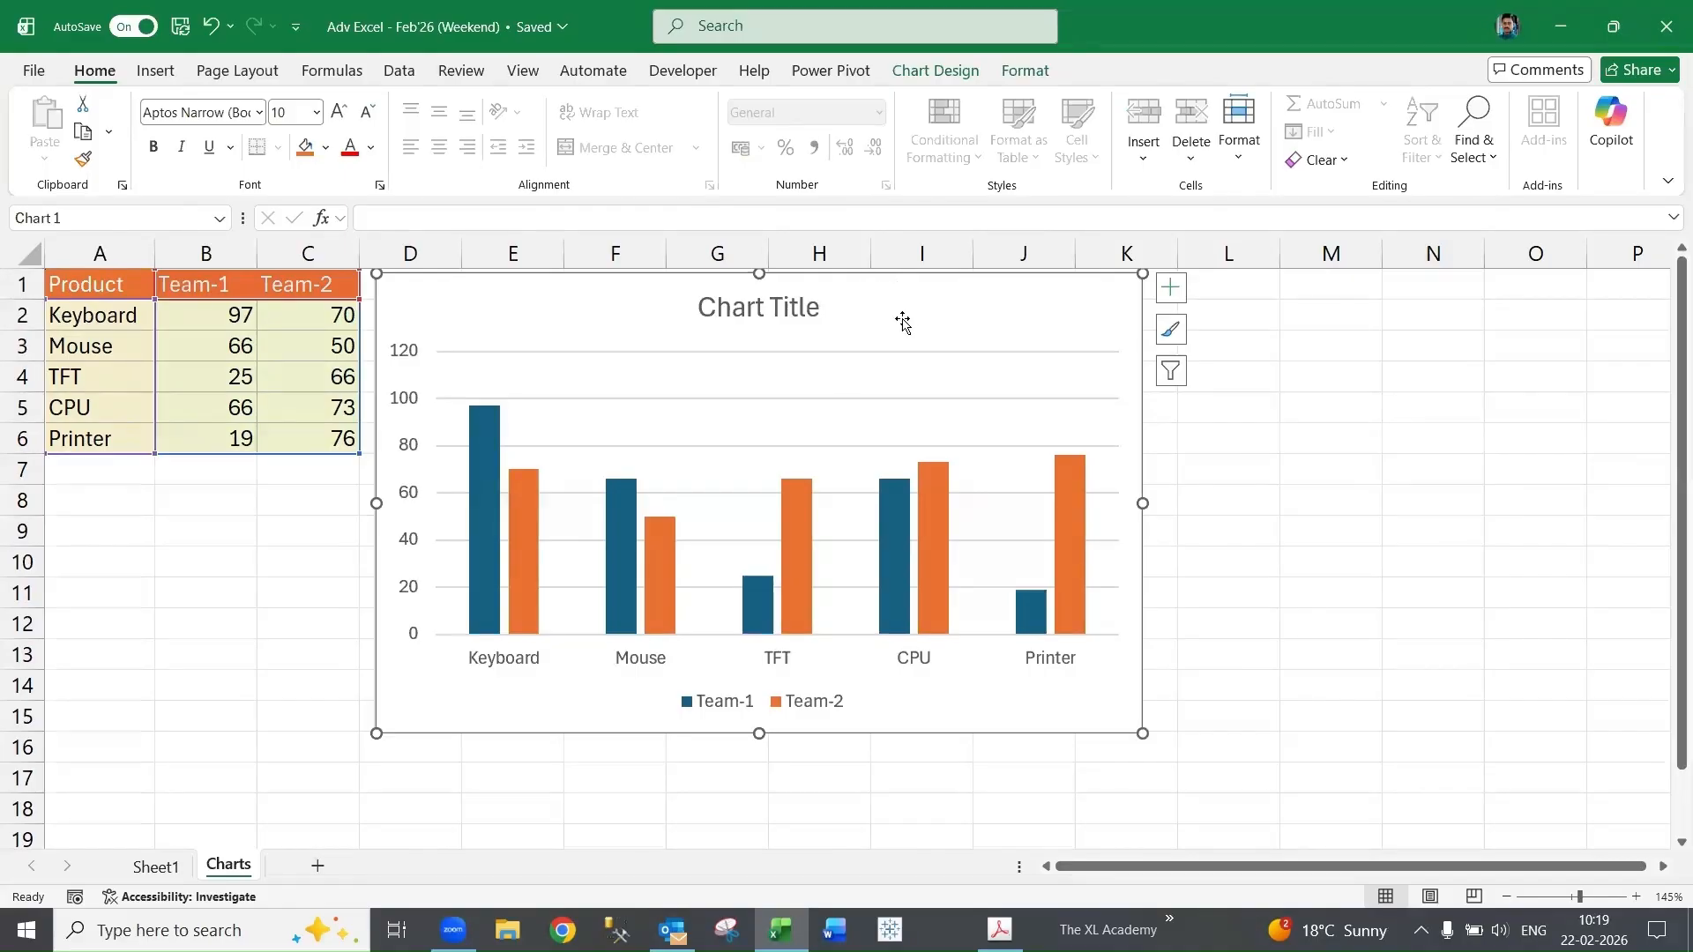
left_click(1493, 586)
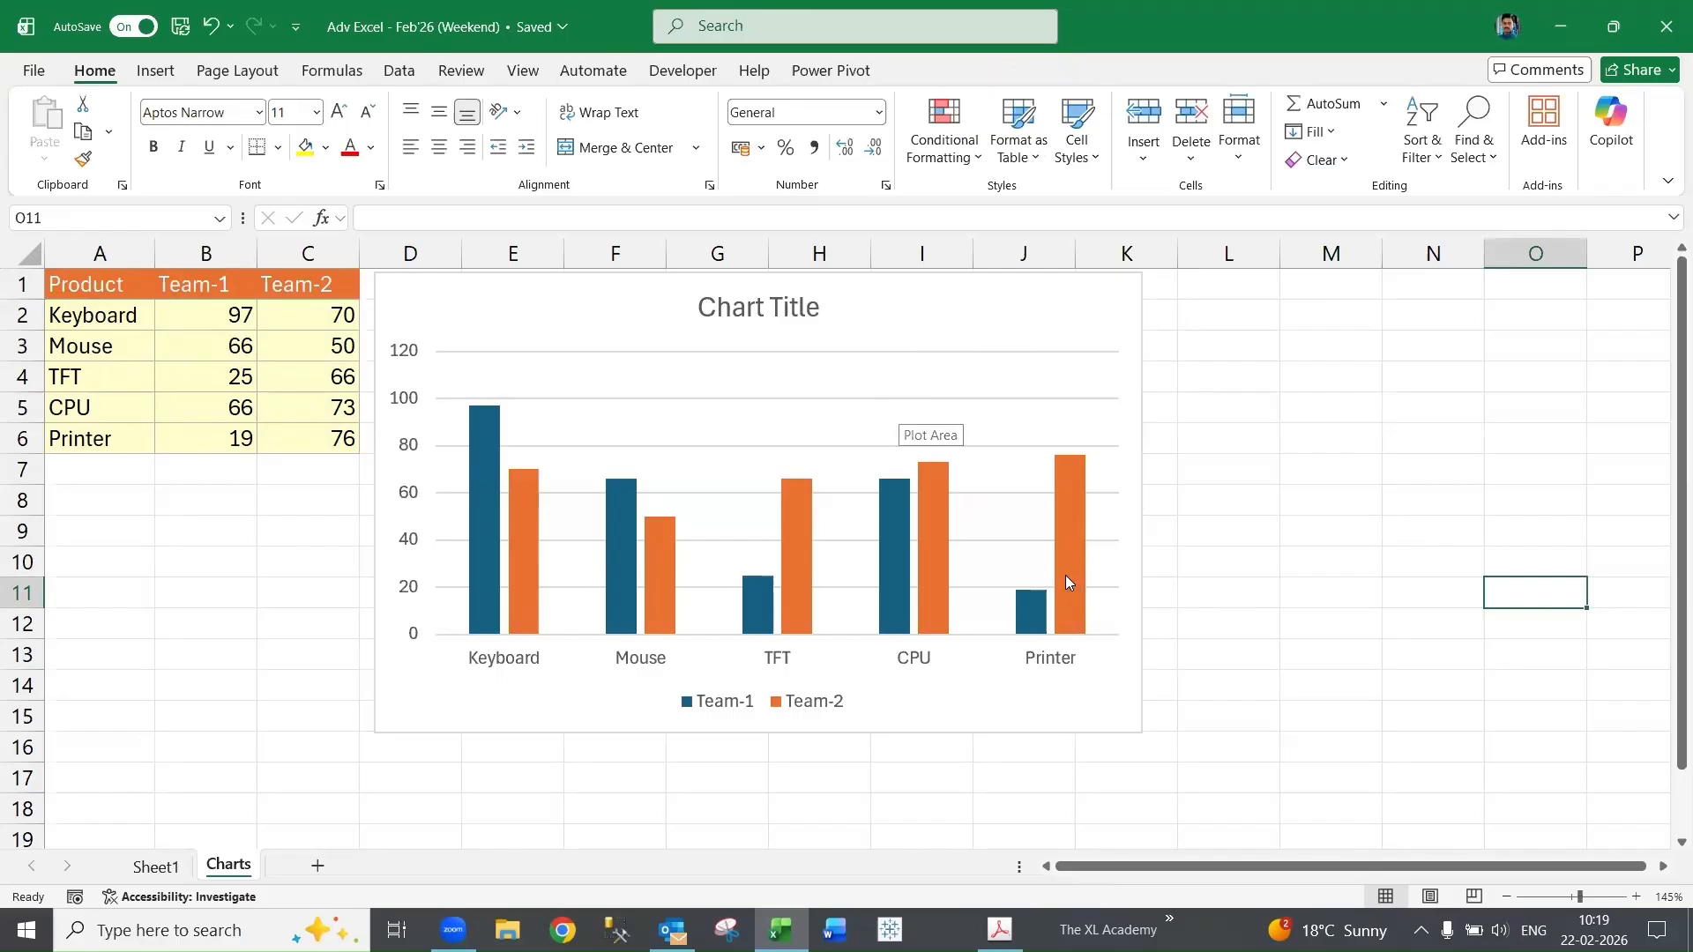
mouse_move(1068, 578)
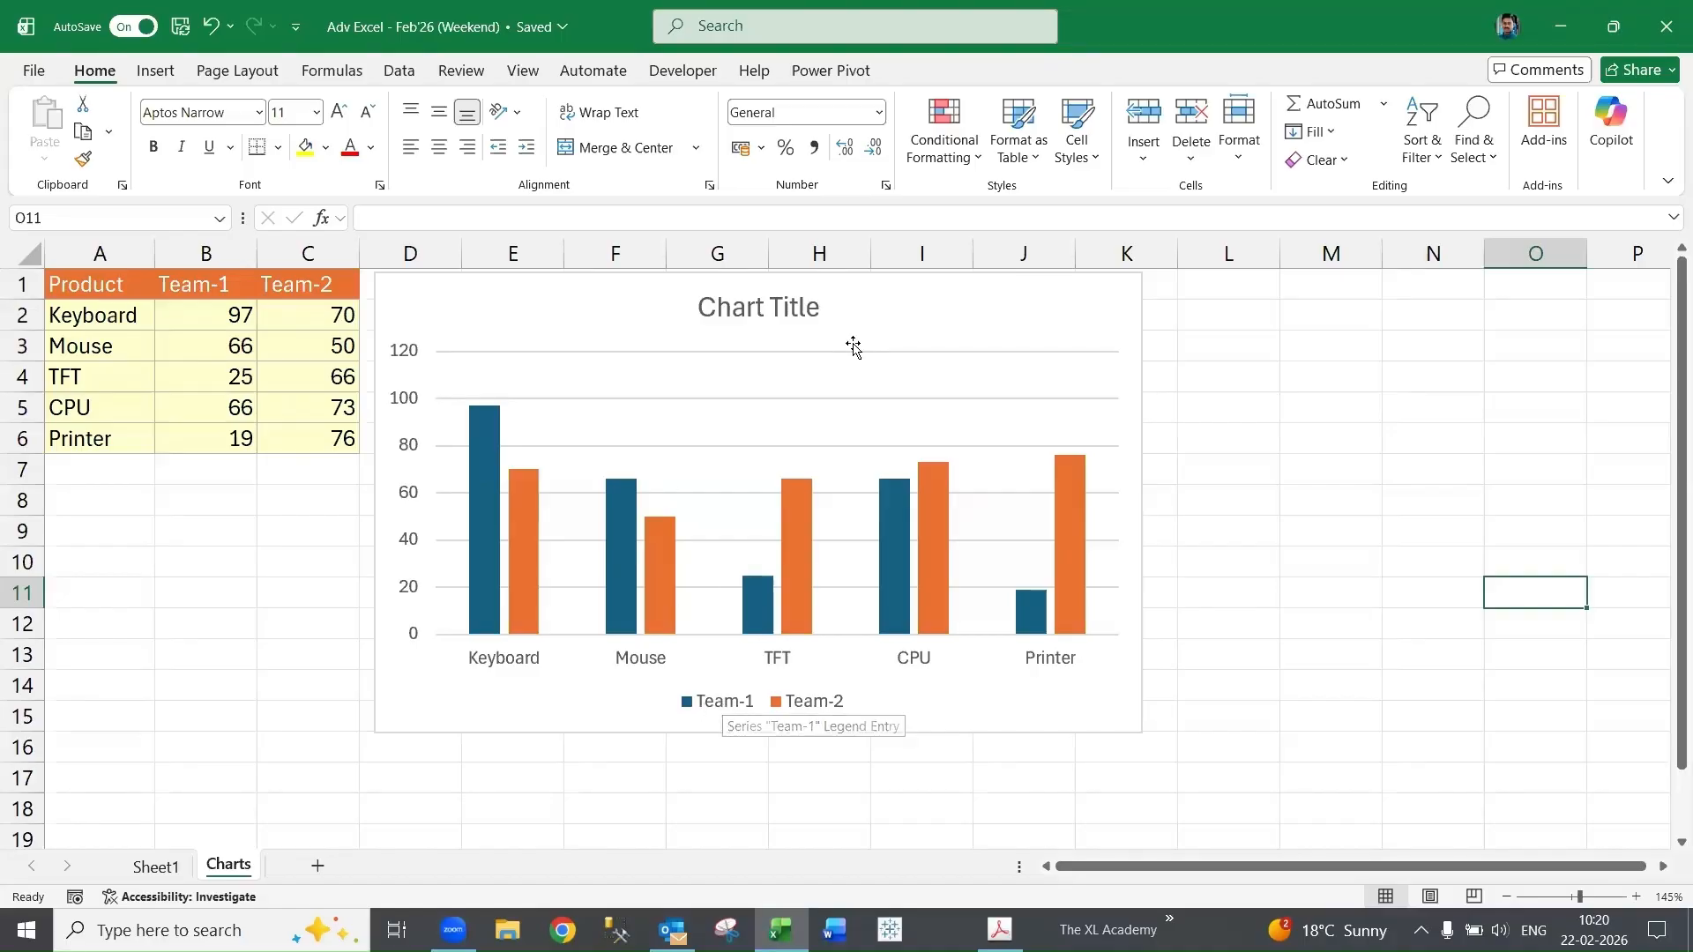
- Turn the chart axes off and back on from the chart elements list
left_click(692, 441)
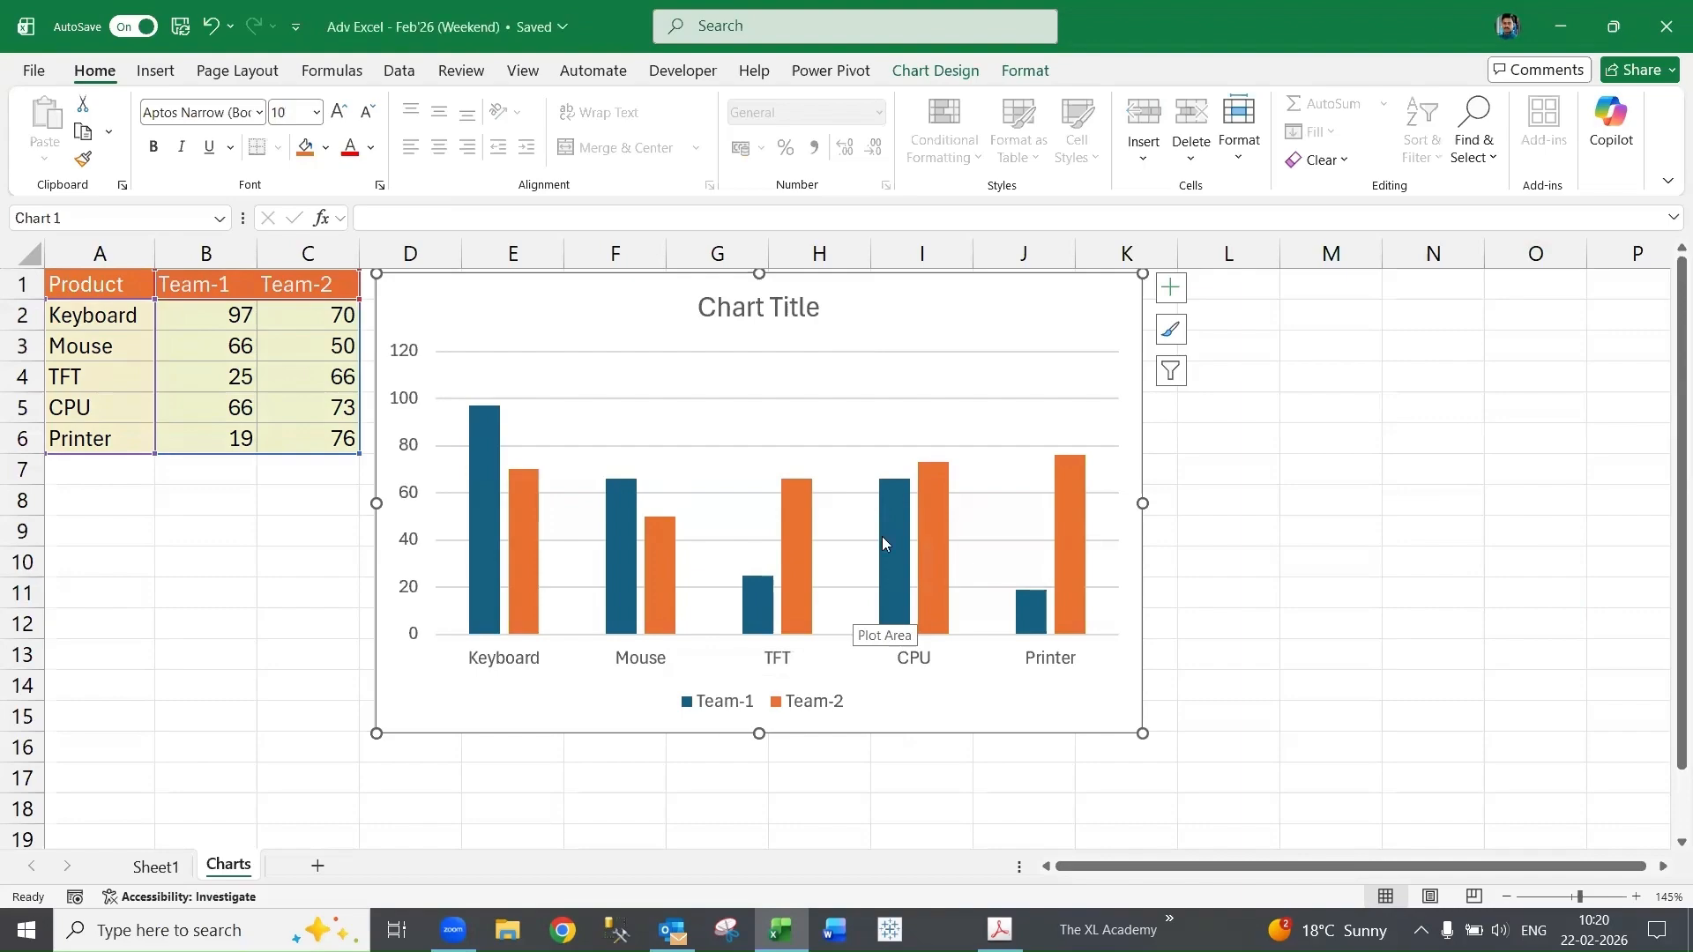
left_click(1171, 296)
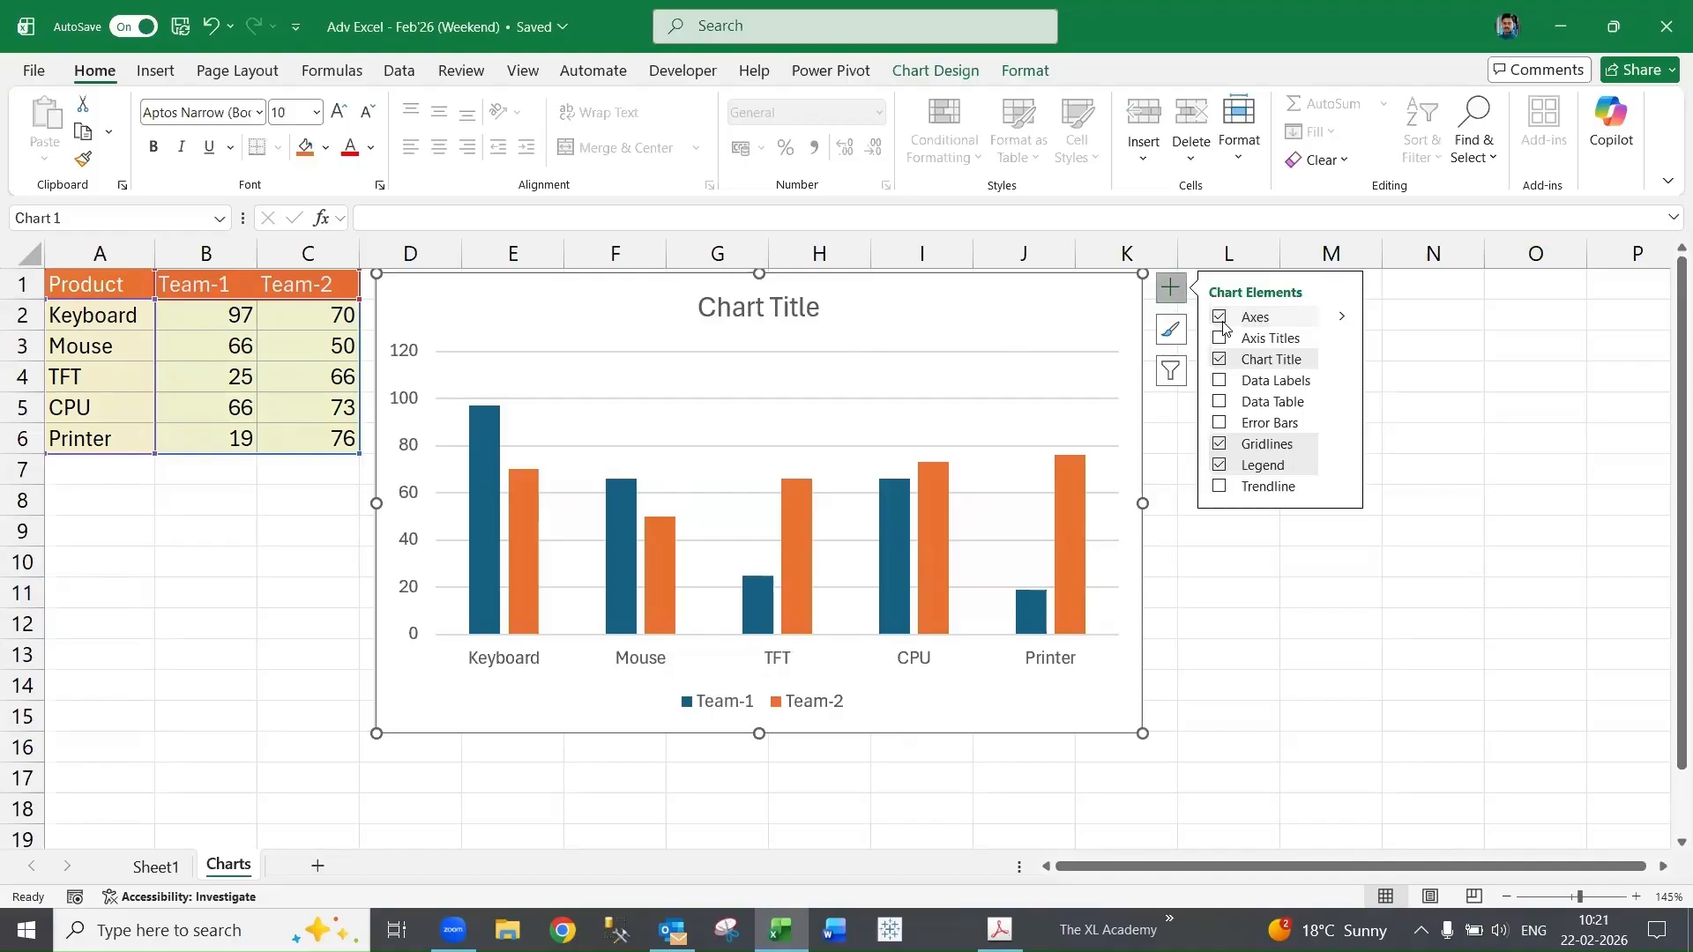
left_click(1220, 322)
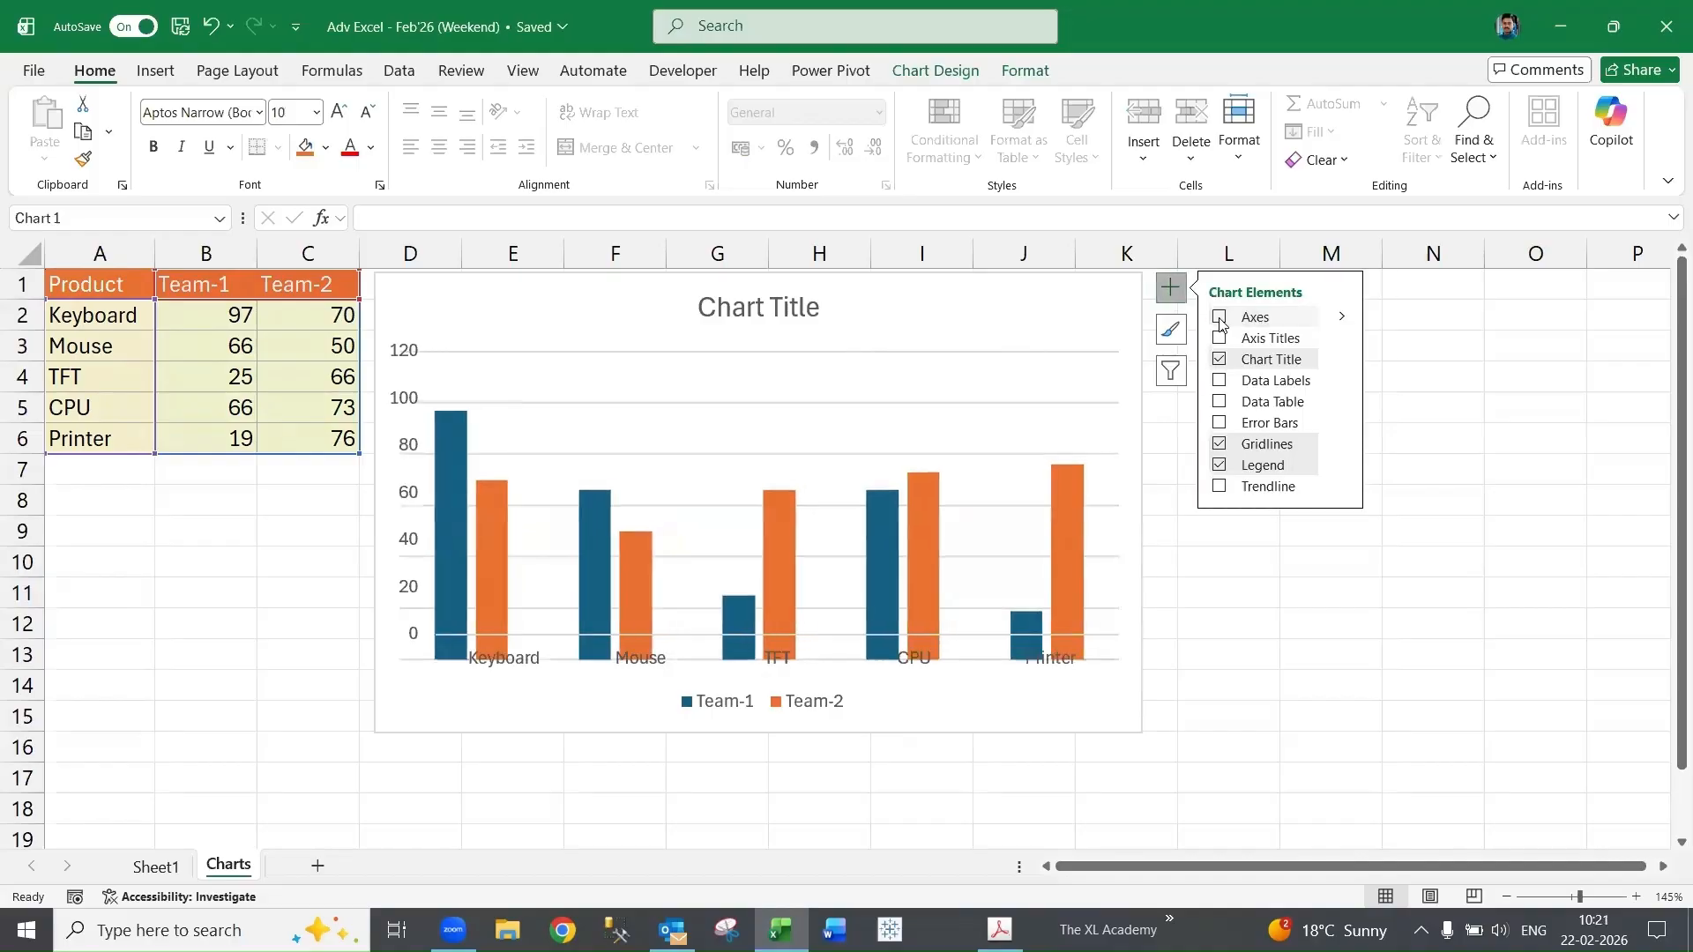
left_click(1220, 319)
left_click(1220, 342)
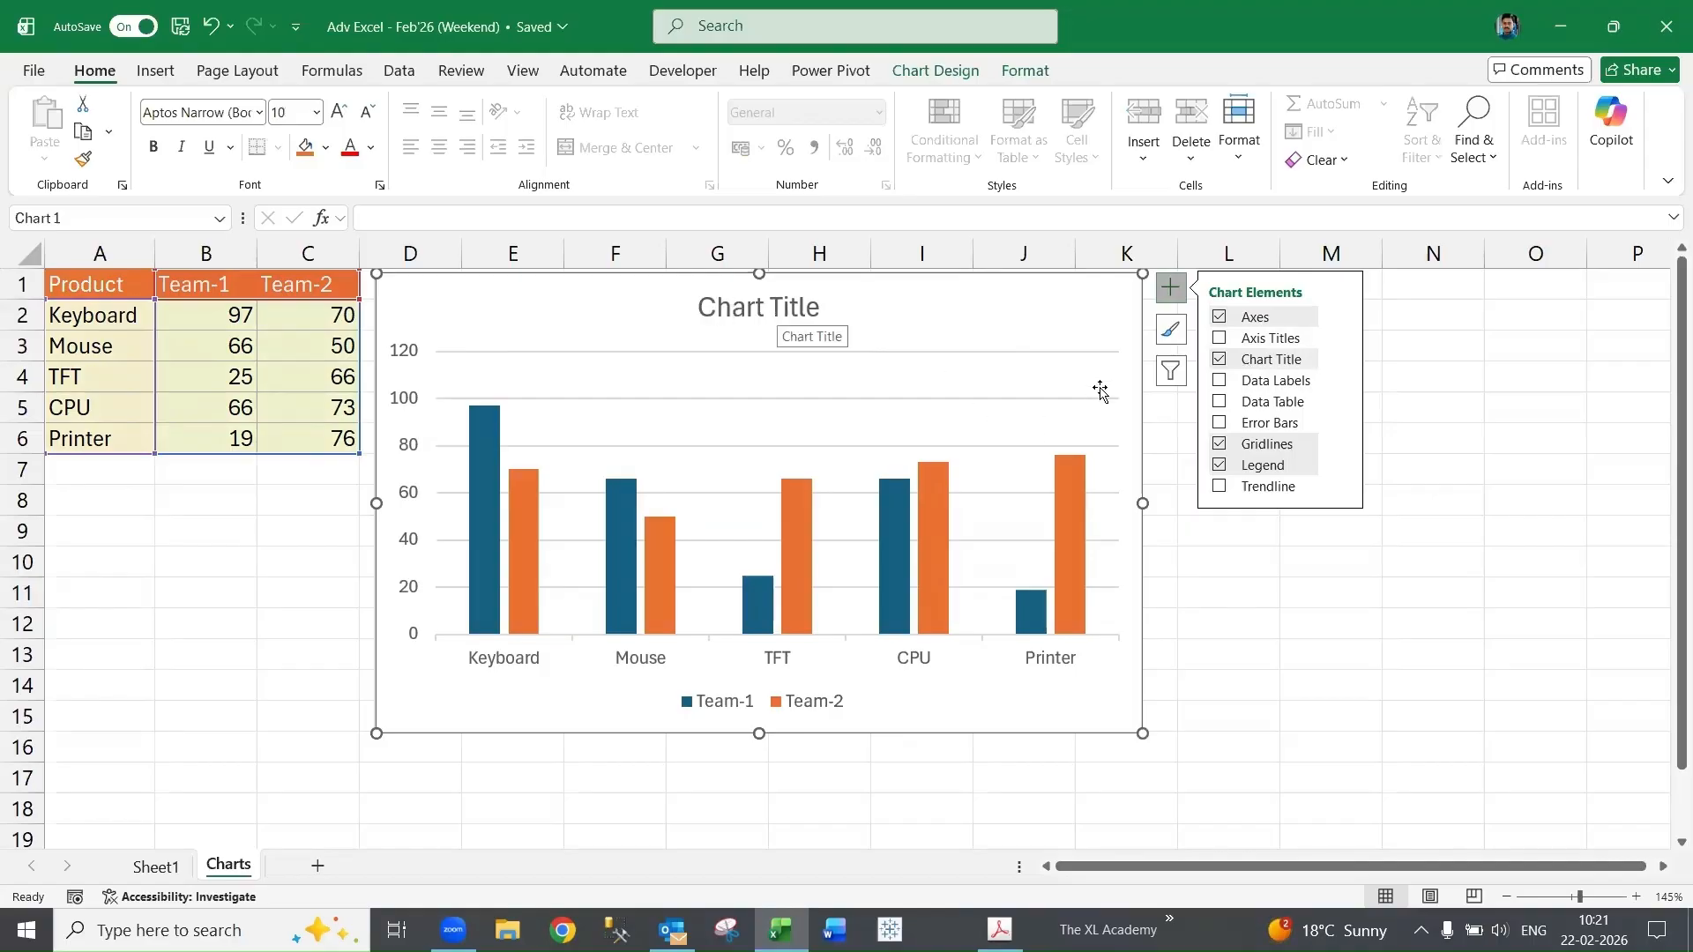
- Remove the chart title and add data labels to the columns
left_click(1219, 360)
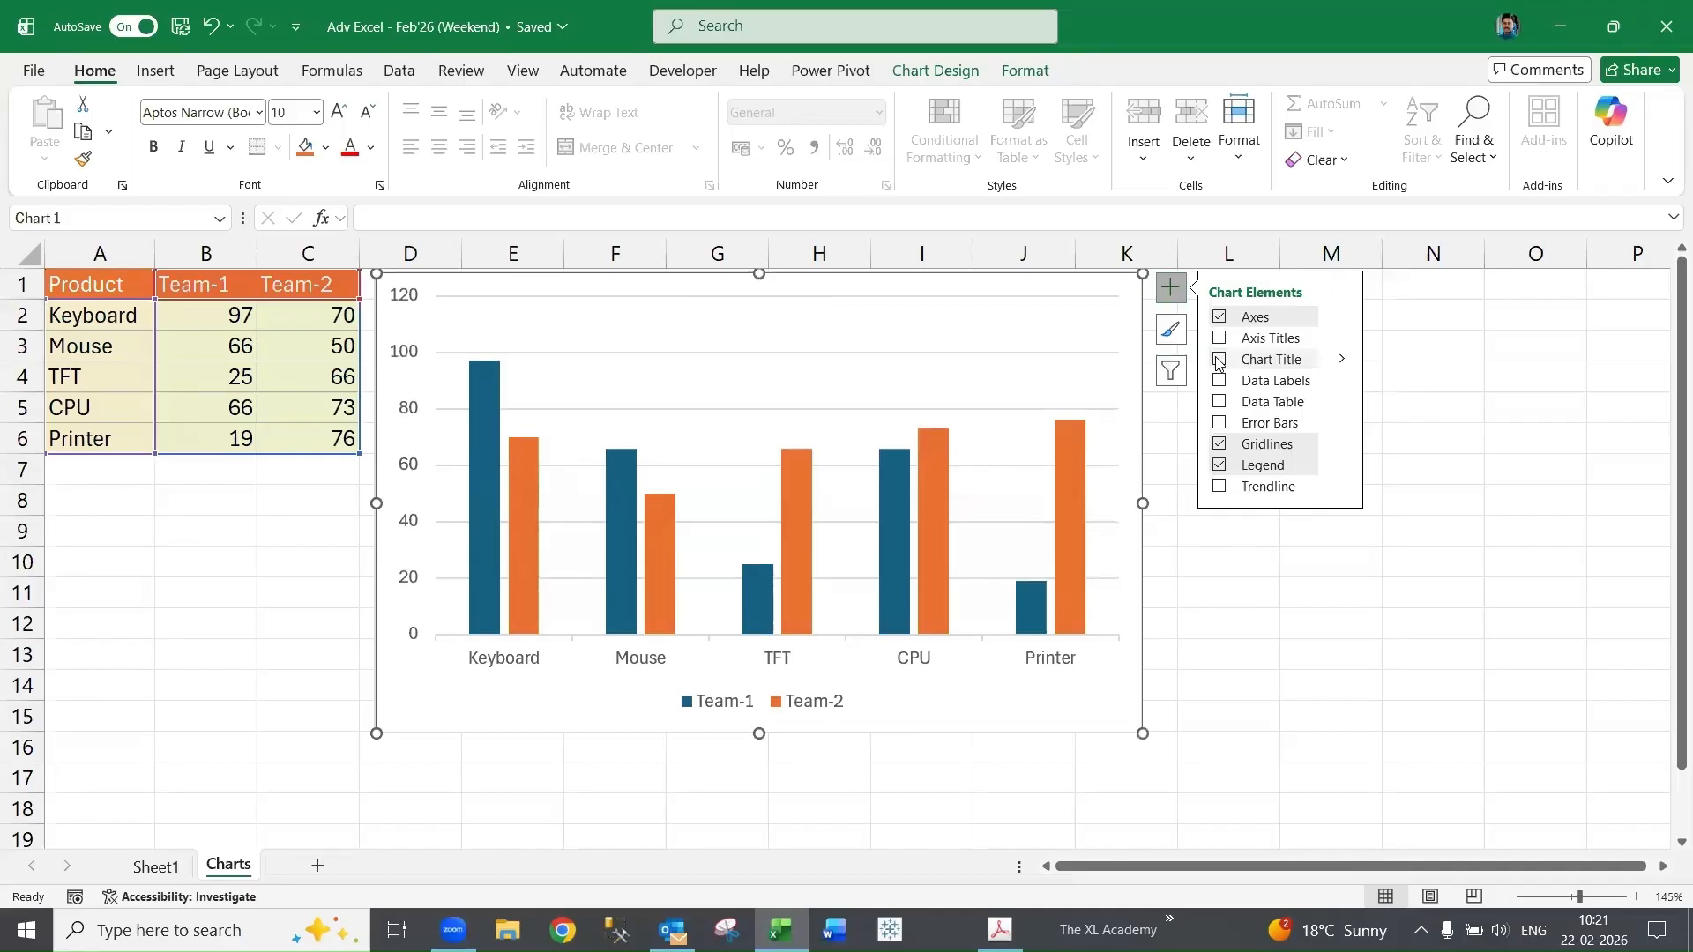
left_click(1220, 382)
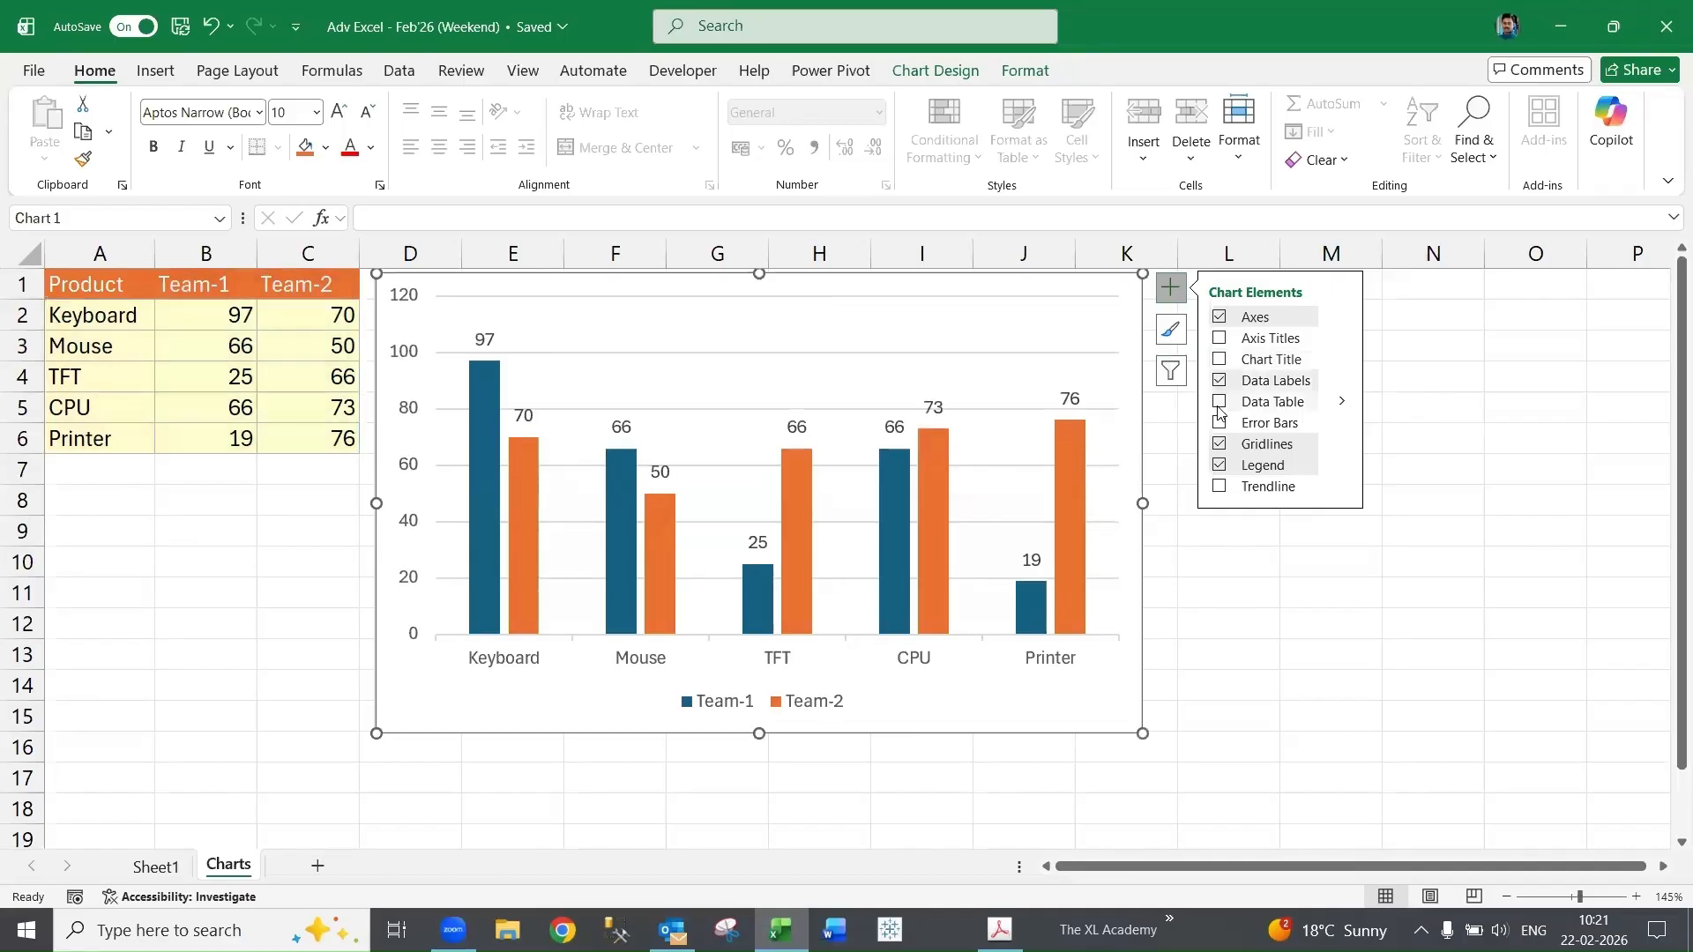
- Add and then remove a data table below the chart
left_click(1220, 402)
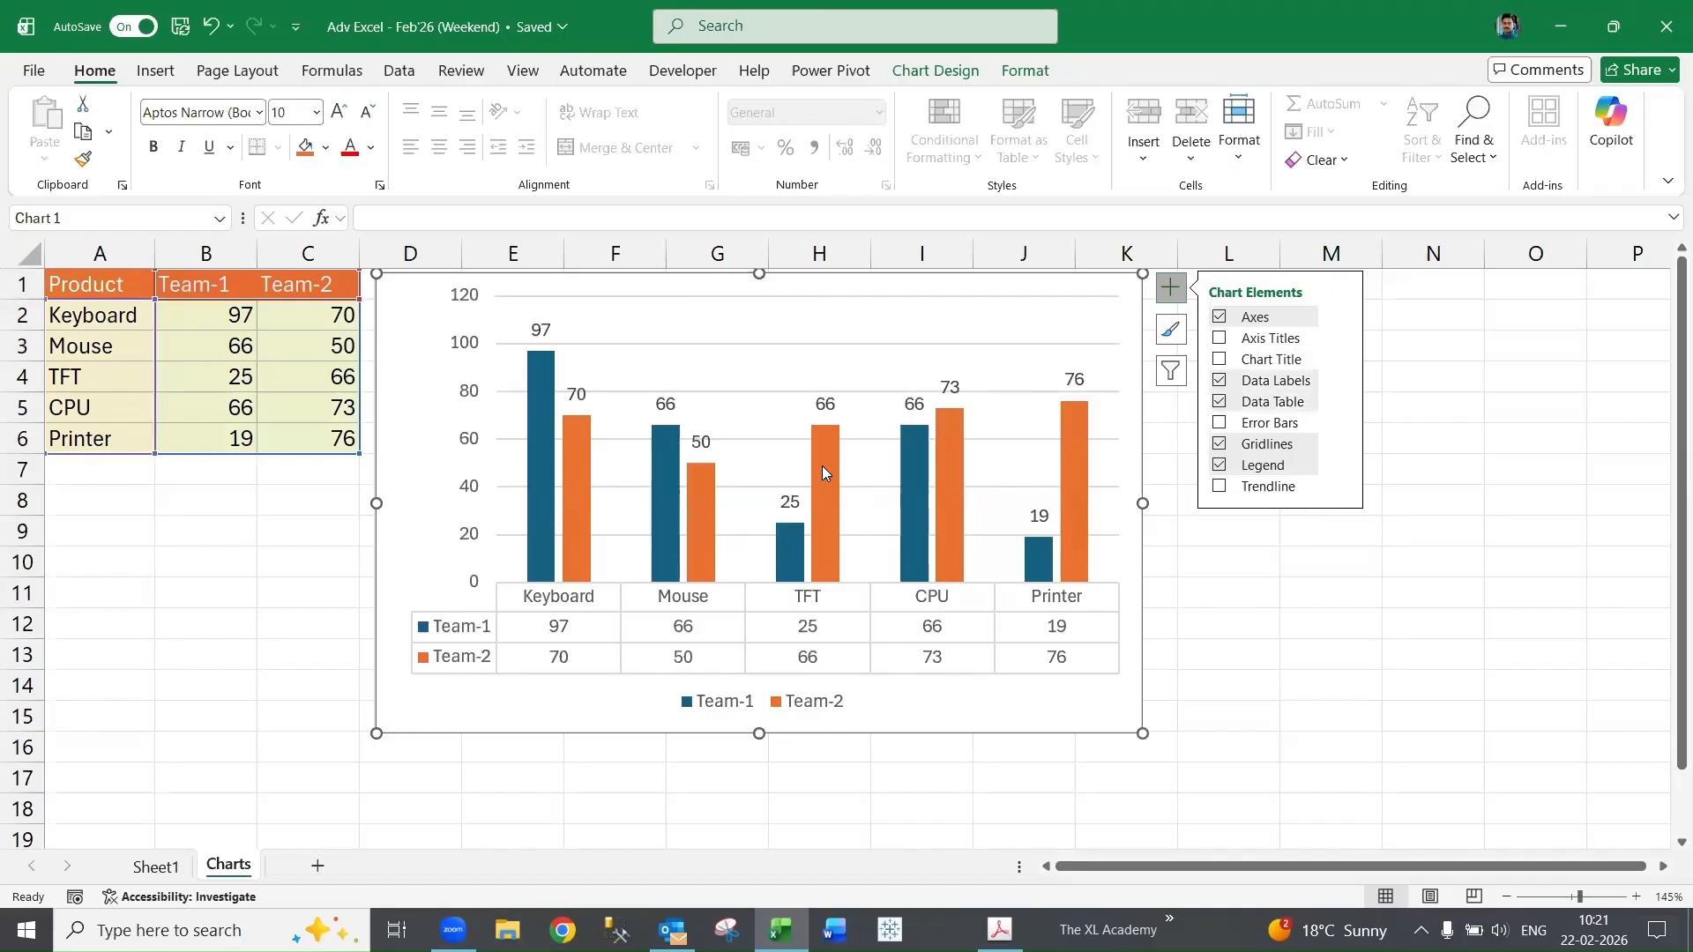
left_click(1219, 403)
- Switch the chart legend off and back on
left_click(1218, 445)
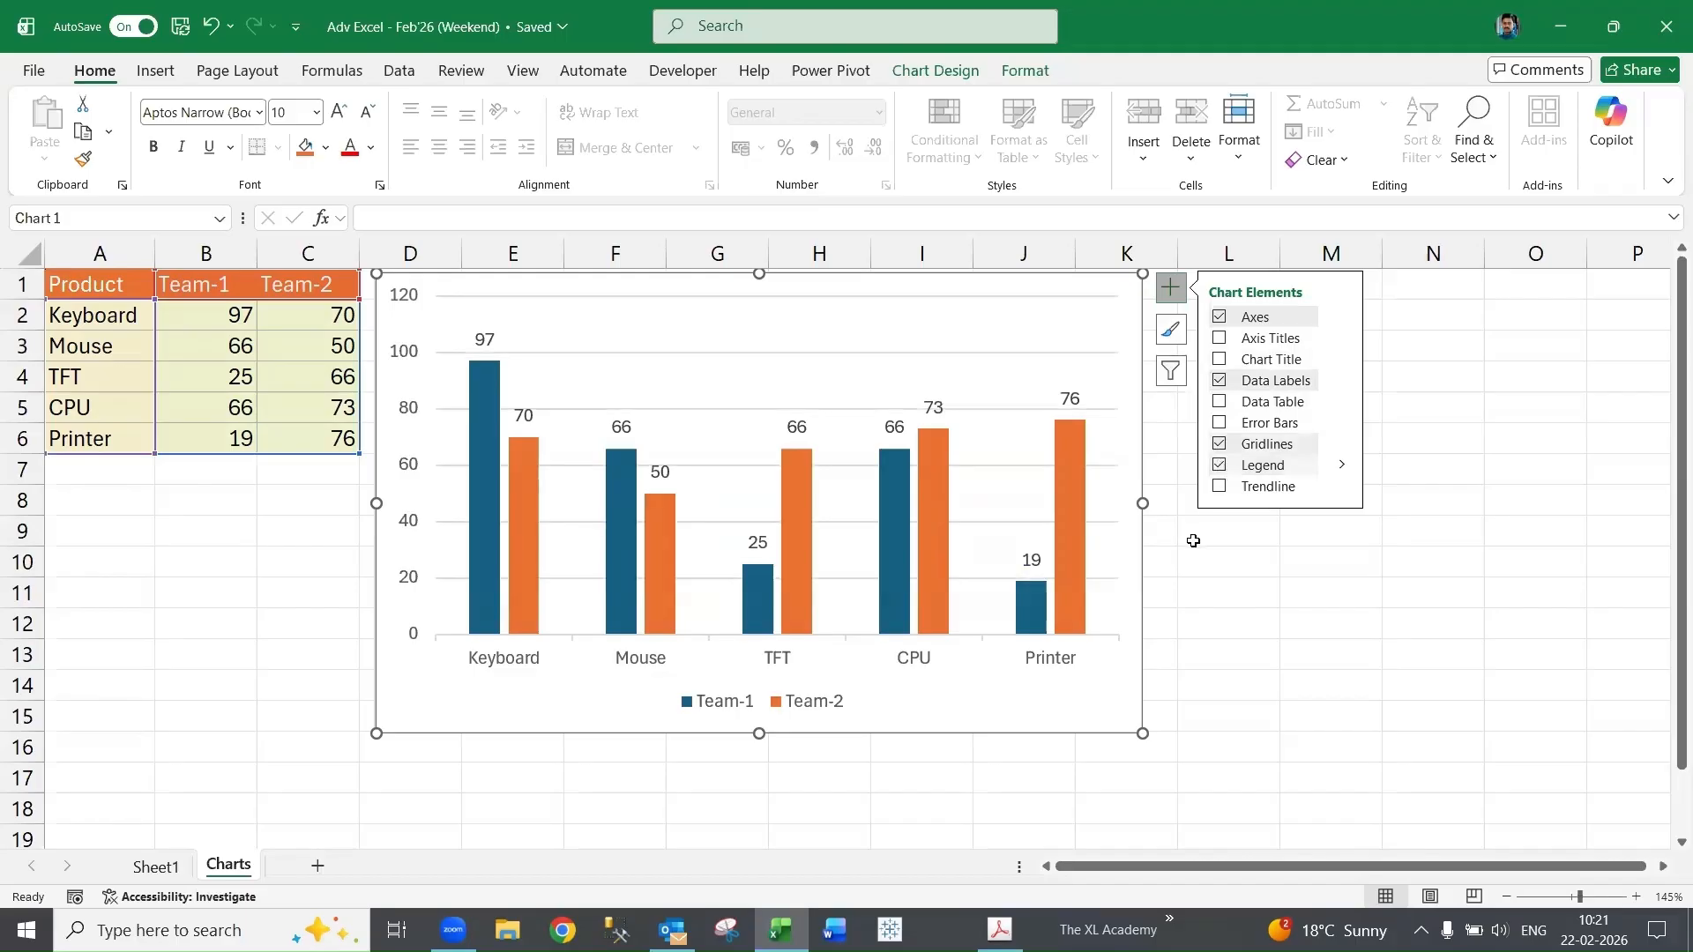
left_click(1220, 467)
left_click(1220, 467)
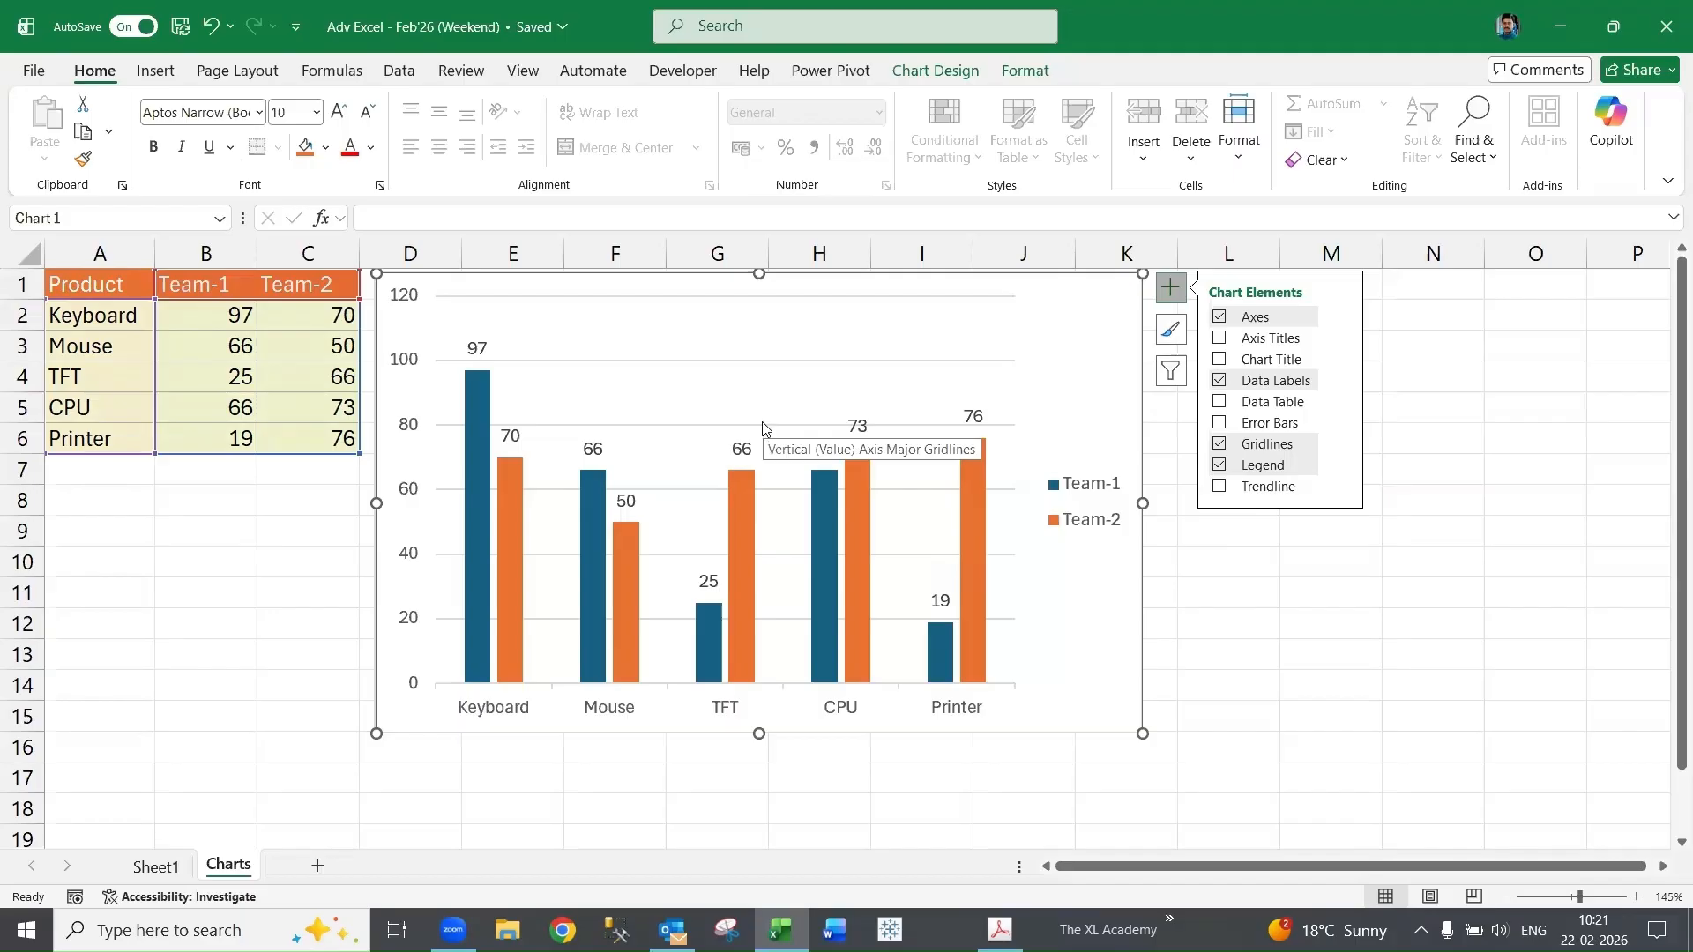
- Browse the legend position options under Add Chart Element without changing anything
left_click(1023, 71)
left_click(930, 71)
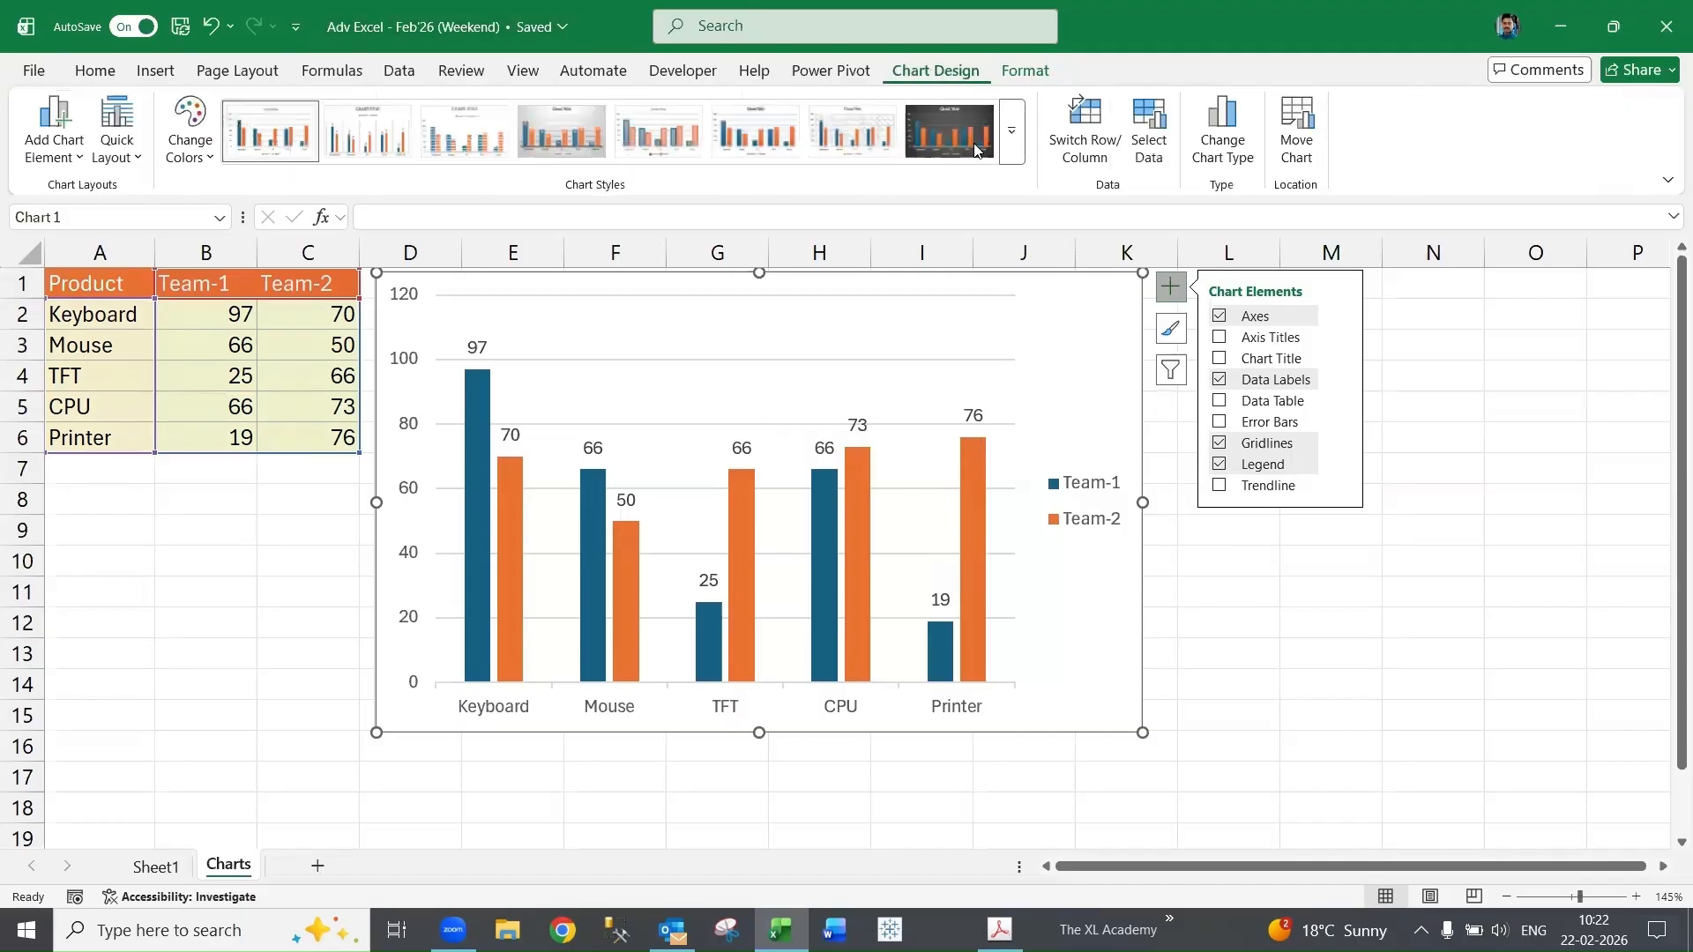
left_click(124, 168)
left_click(53, 132)
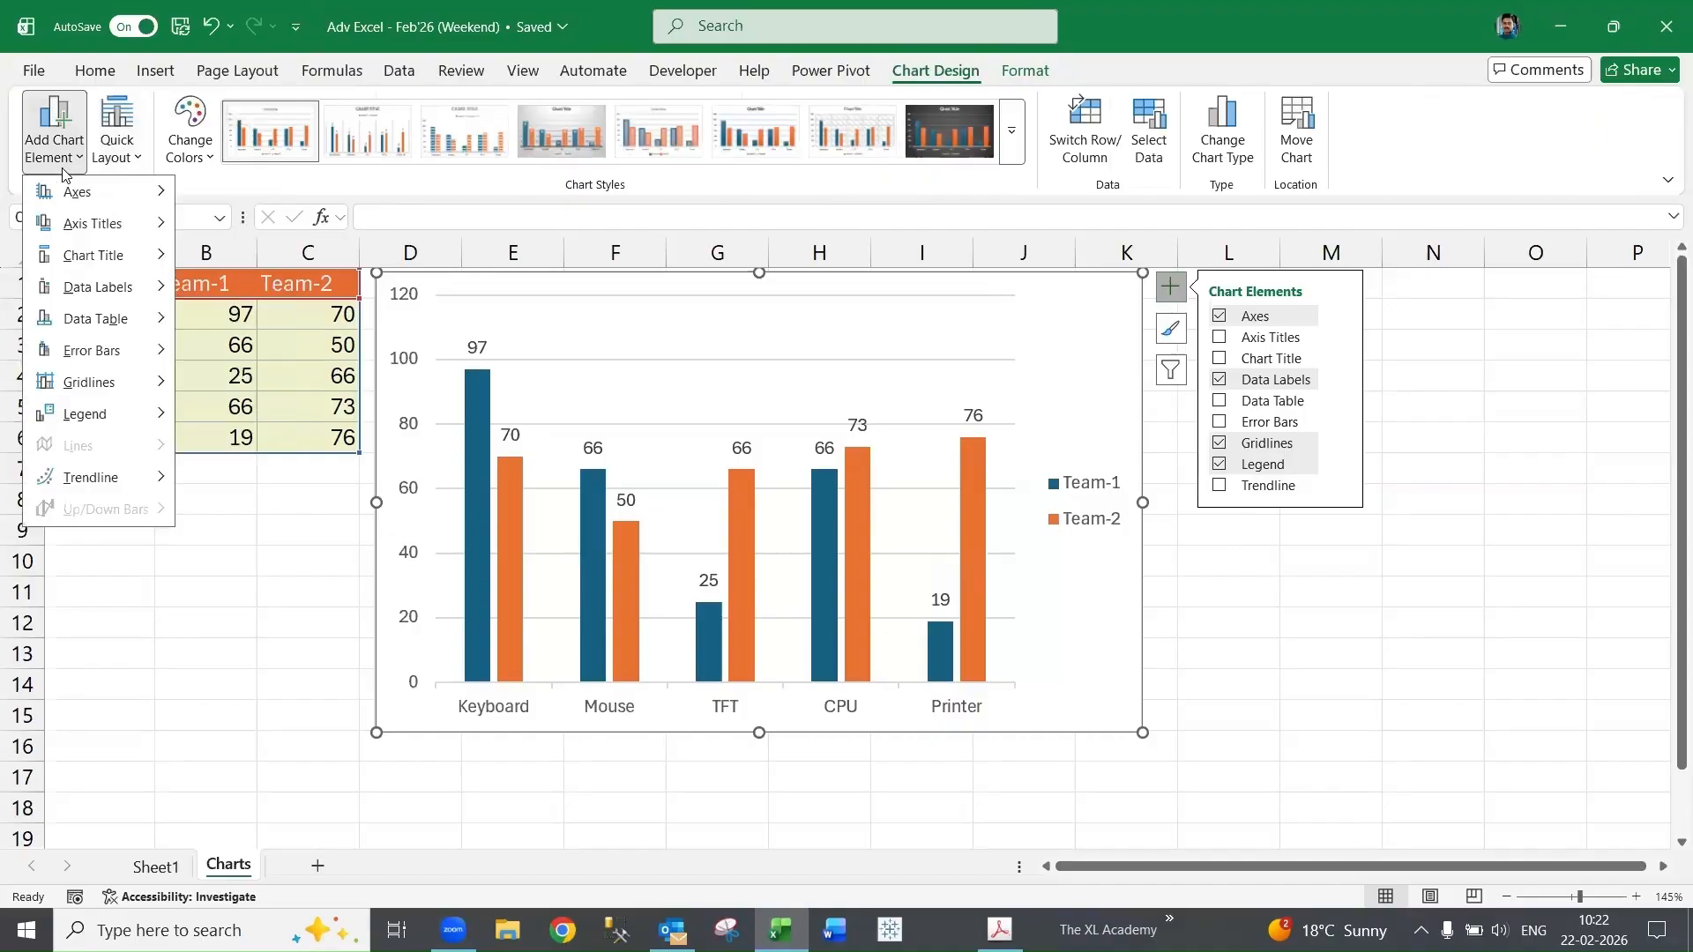
mouse_move(111, 234)
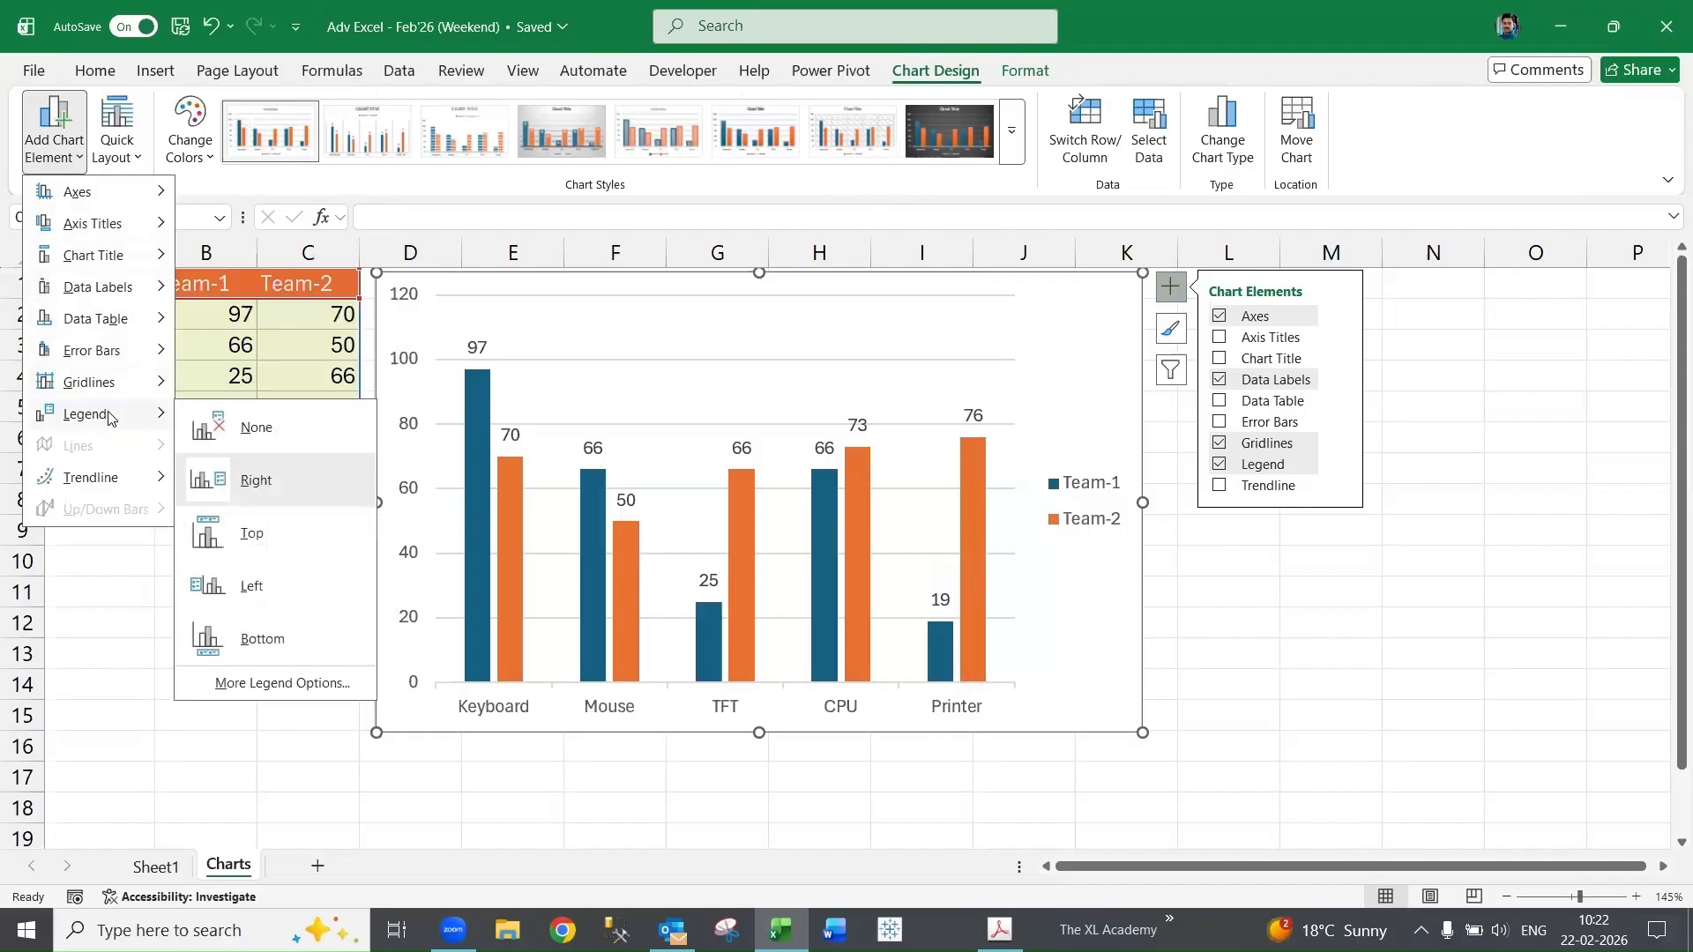
left_click(1081, 526)
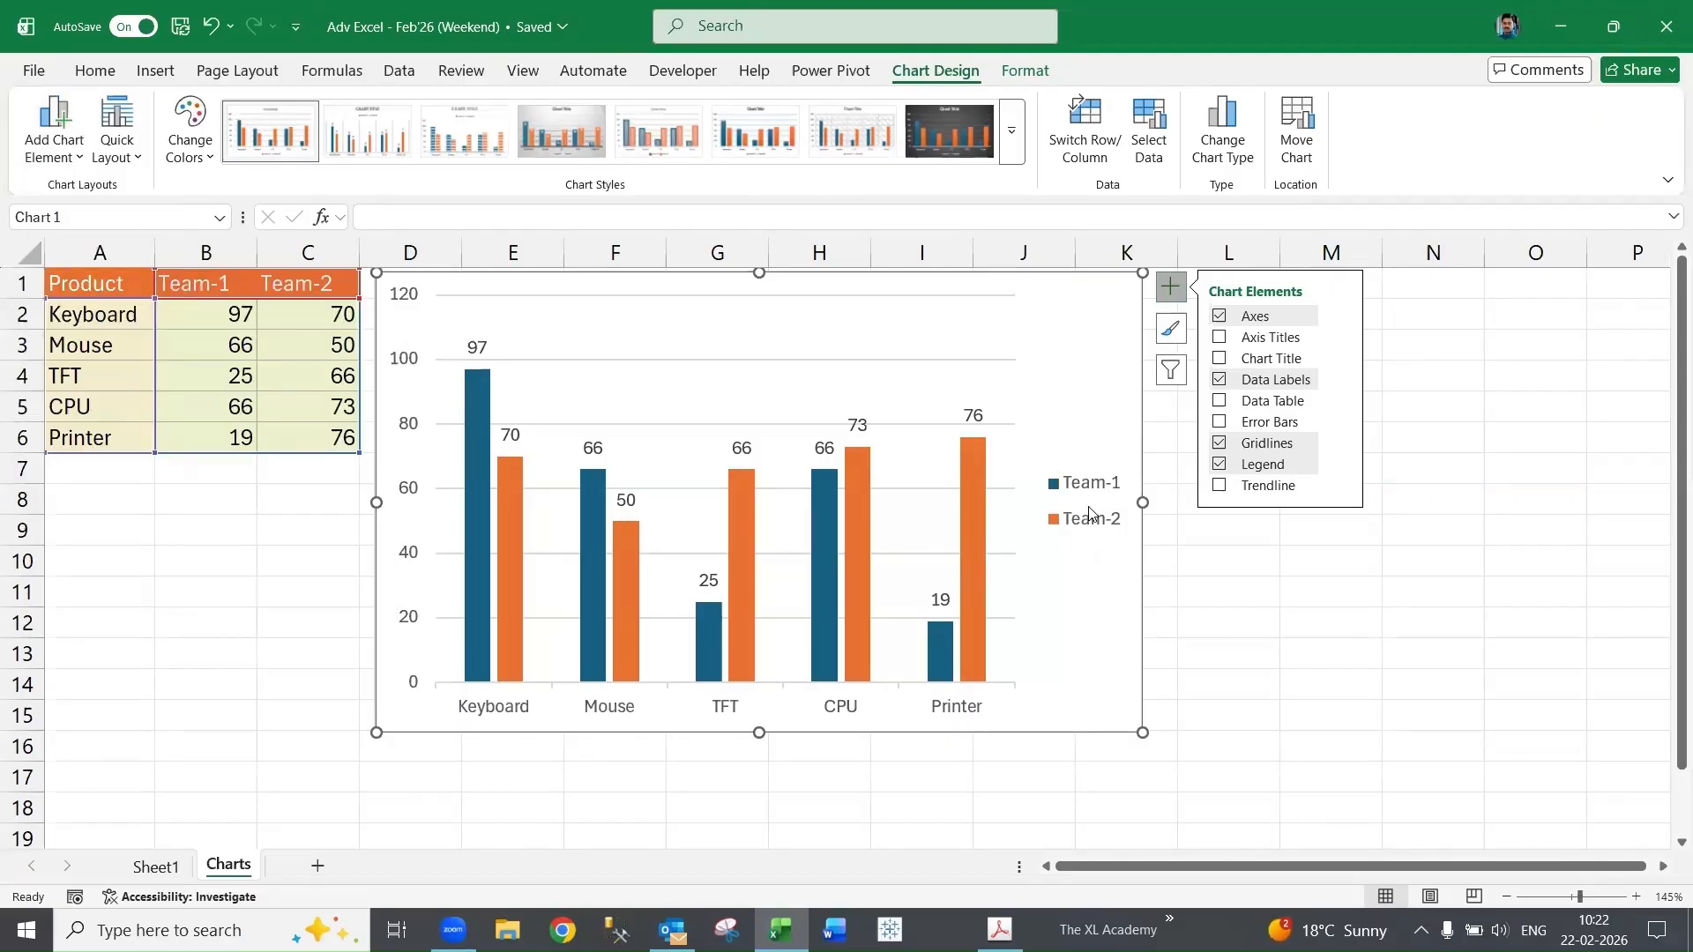
- Open the legend's formatting options and set its position to Bottom
right_click(1091, 513)
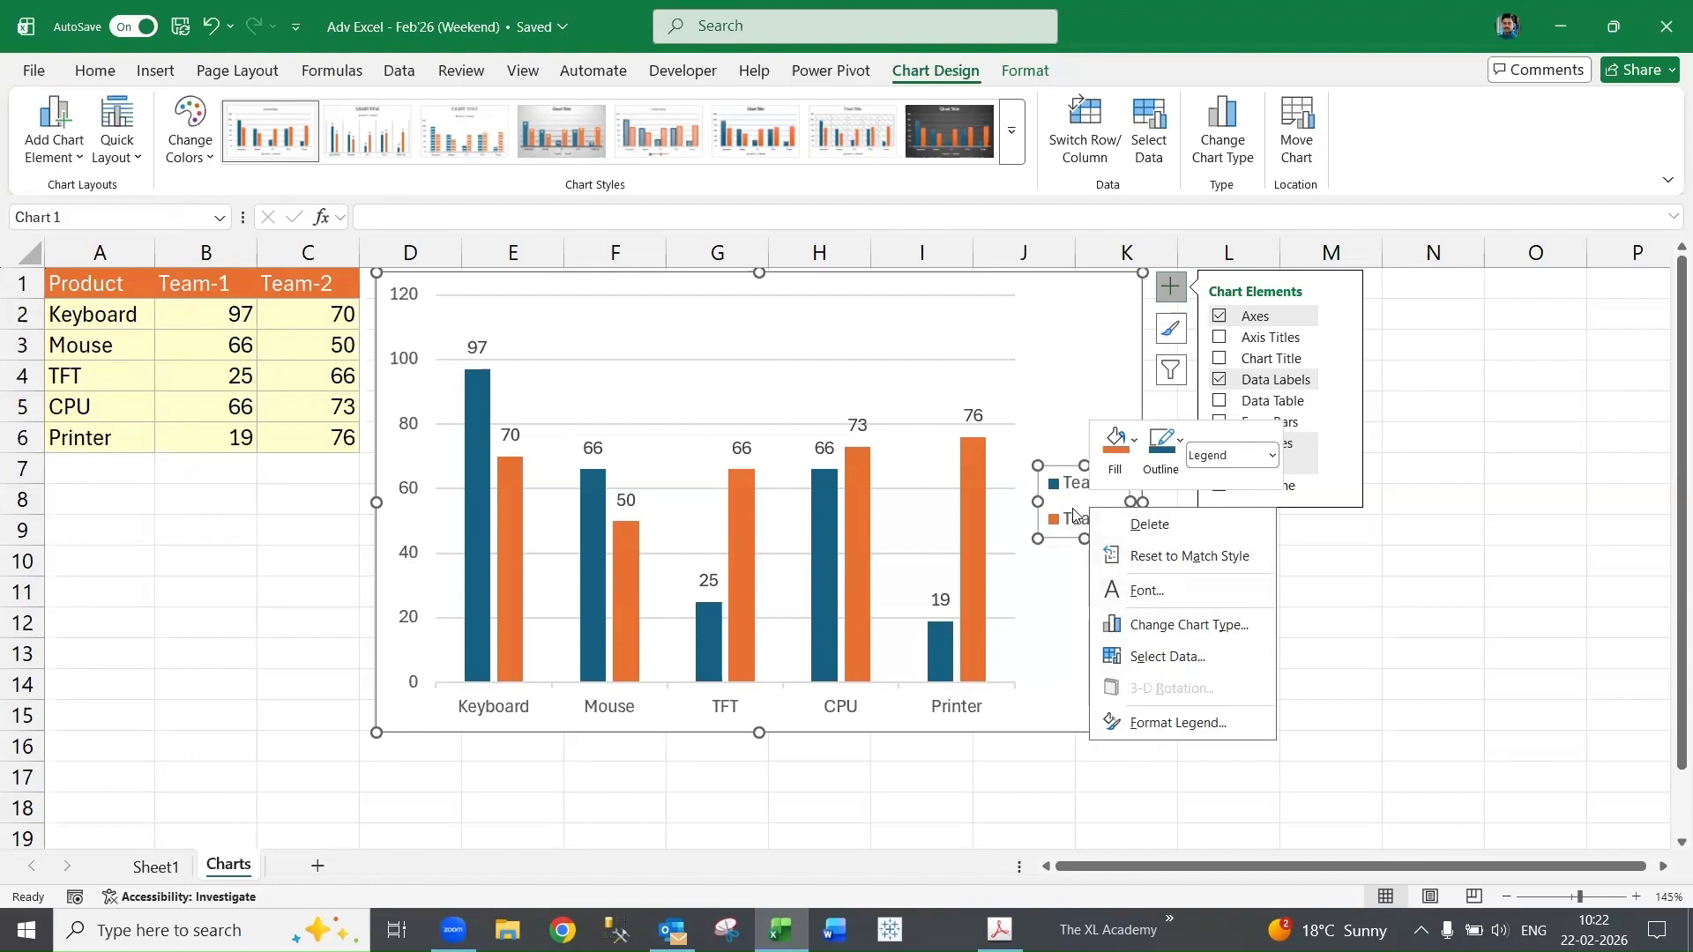
left_click(1178, 722)
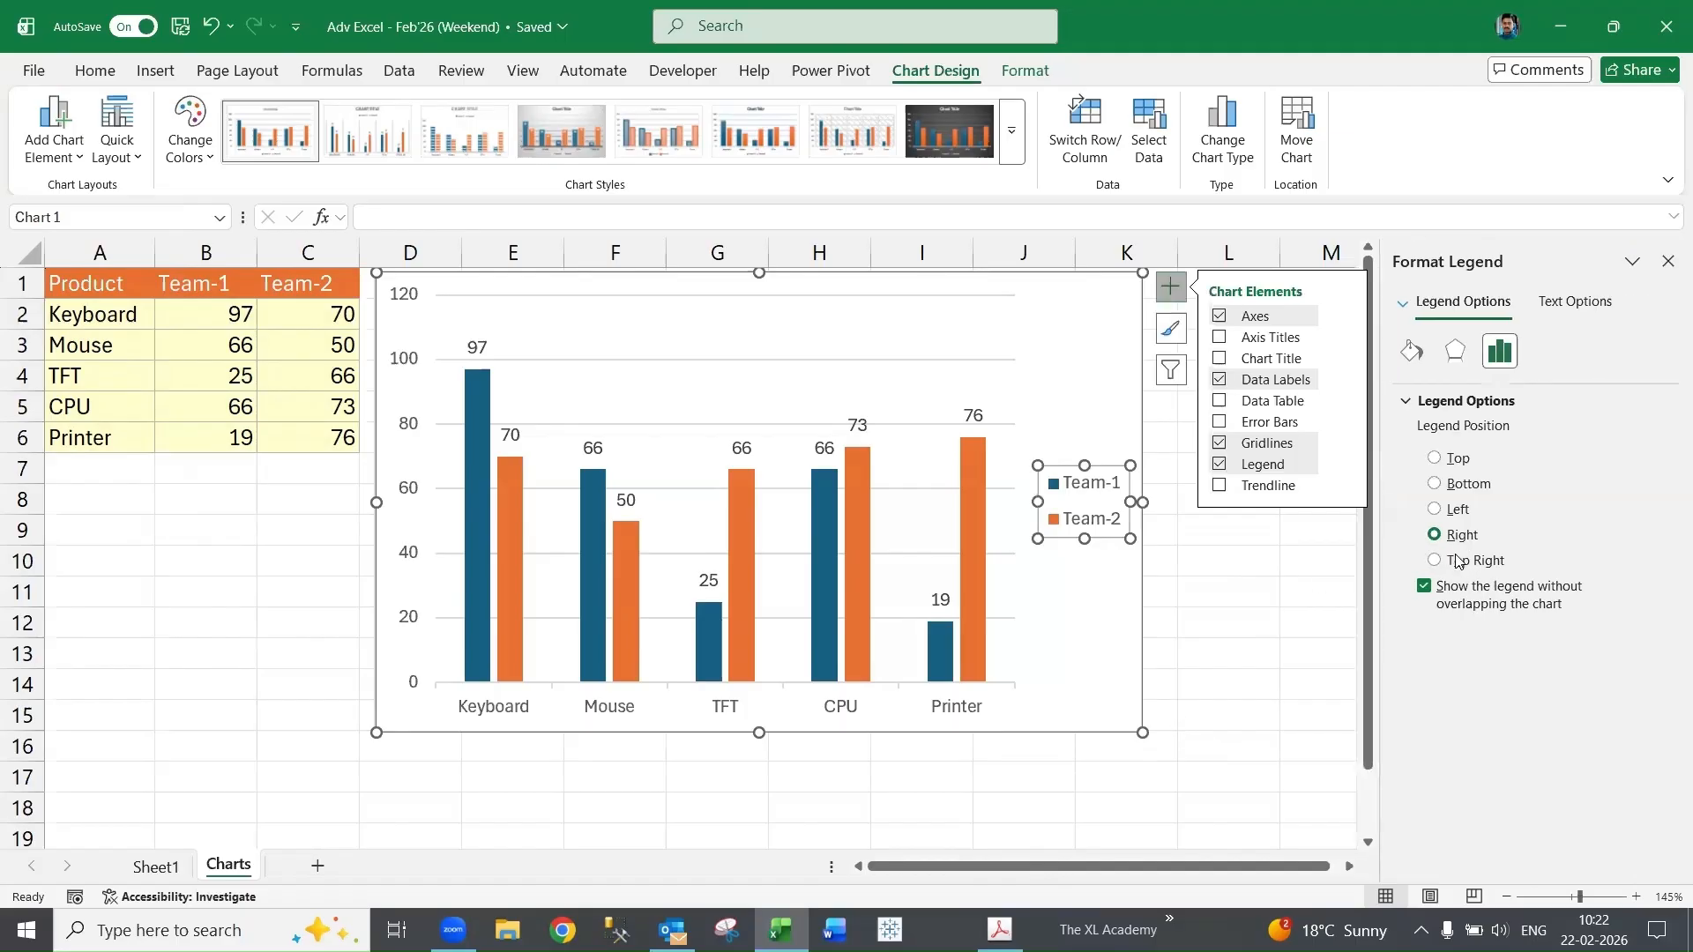
left_click(1435, 484)
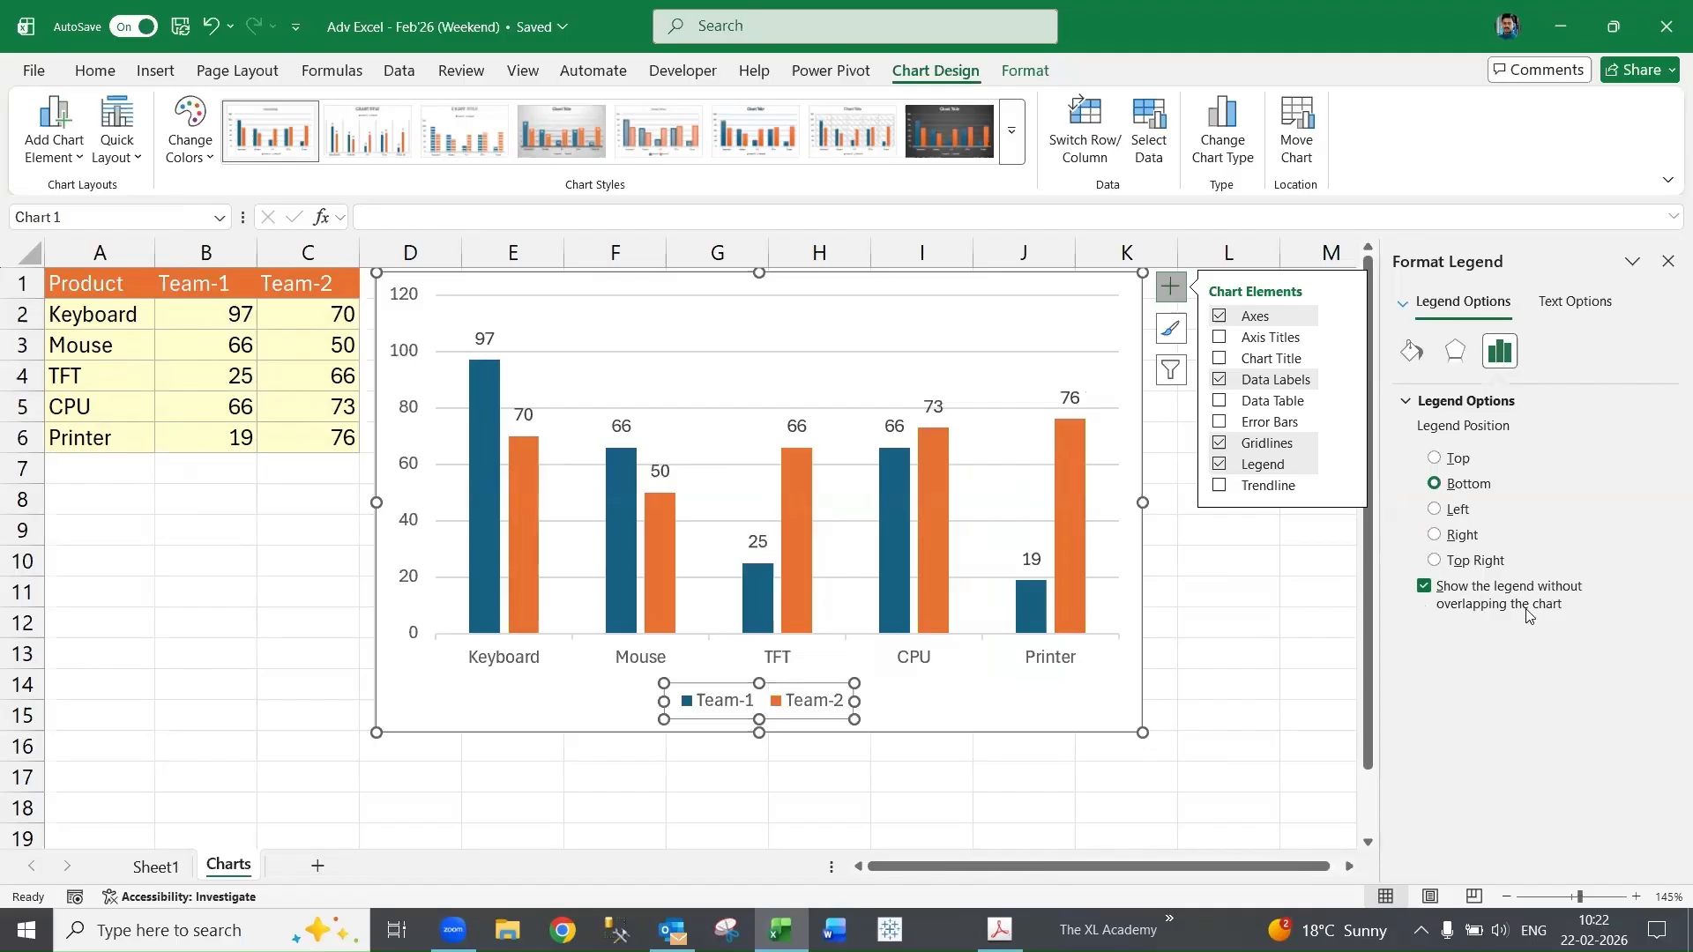
- Toggle the option to show the legend without overlapping the chart off and back on, then close the pane
left_click(1424, 587)
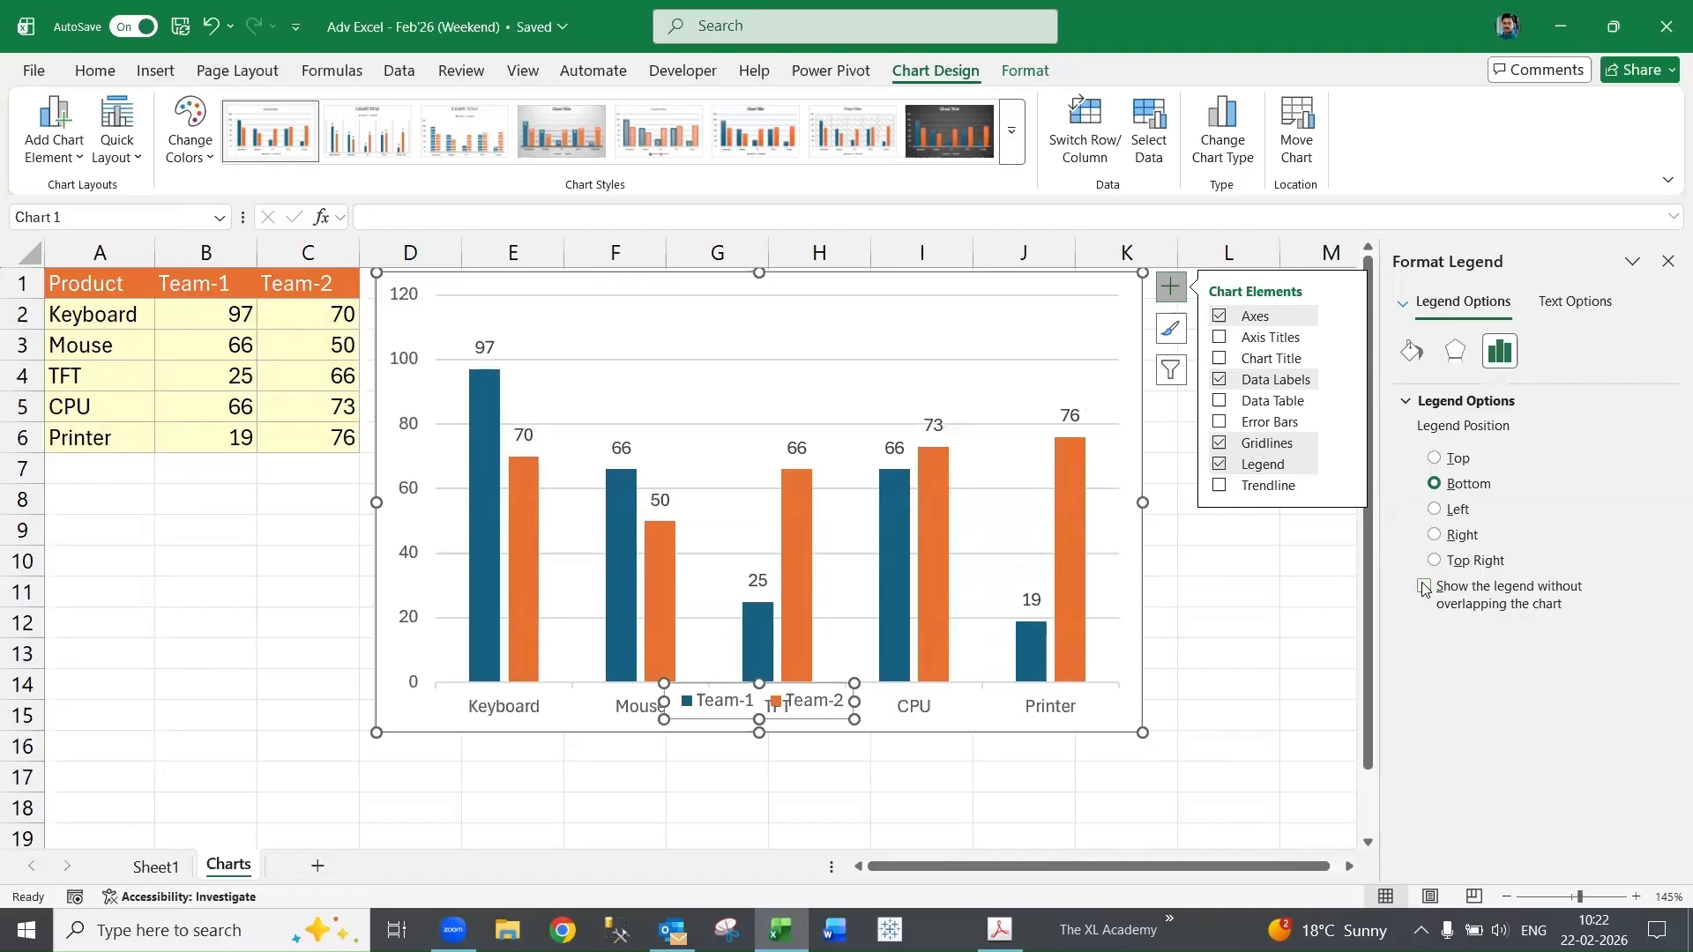
left_click(1424, 587)
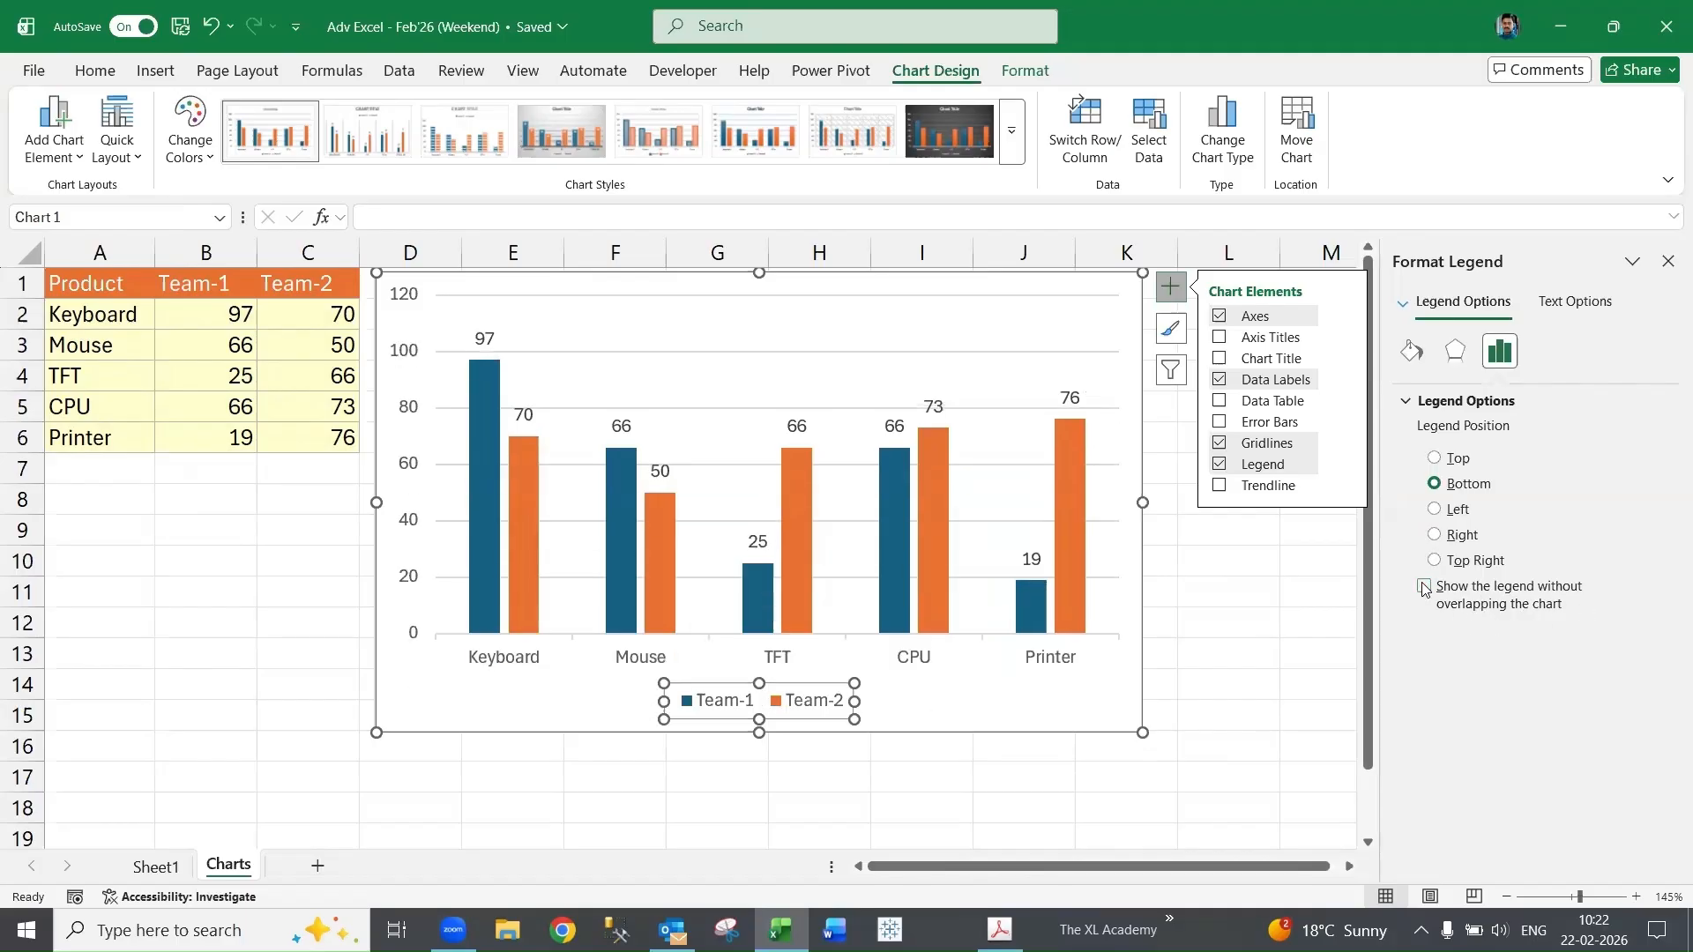
left_click(1424, 587)
left_click(1424, 587)
left_click(1249, 625)
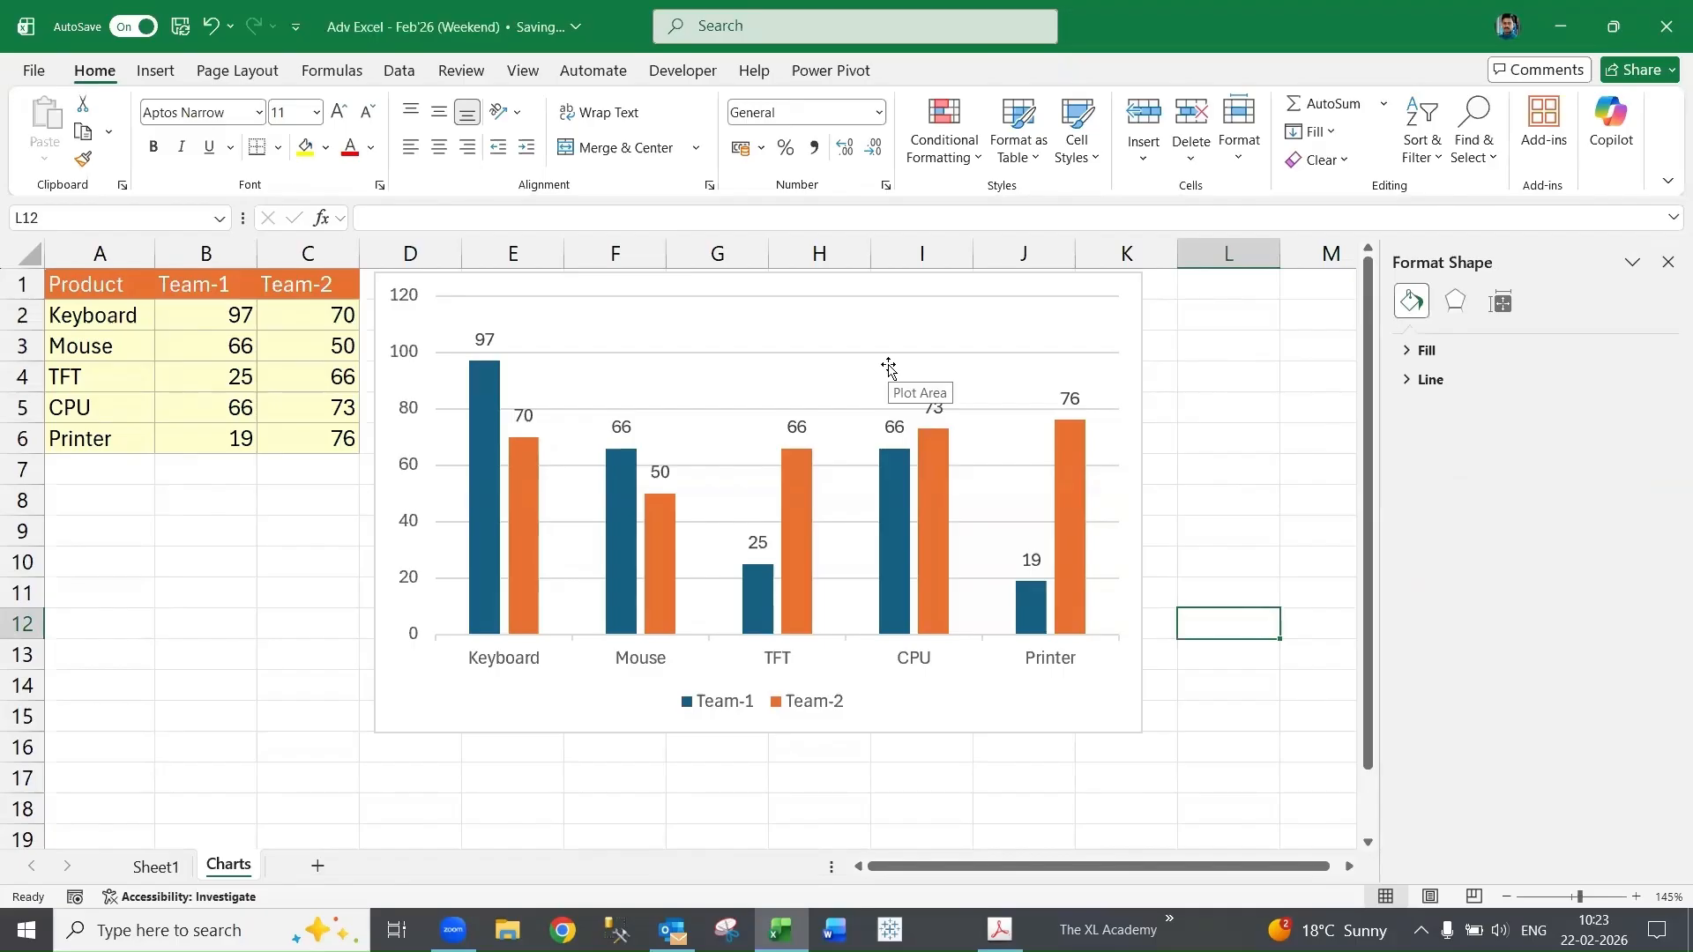
left_click(1250, 367)
left_click(1667, 263)
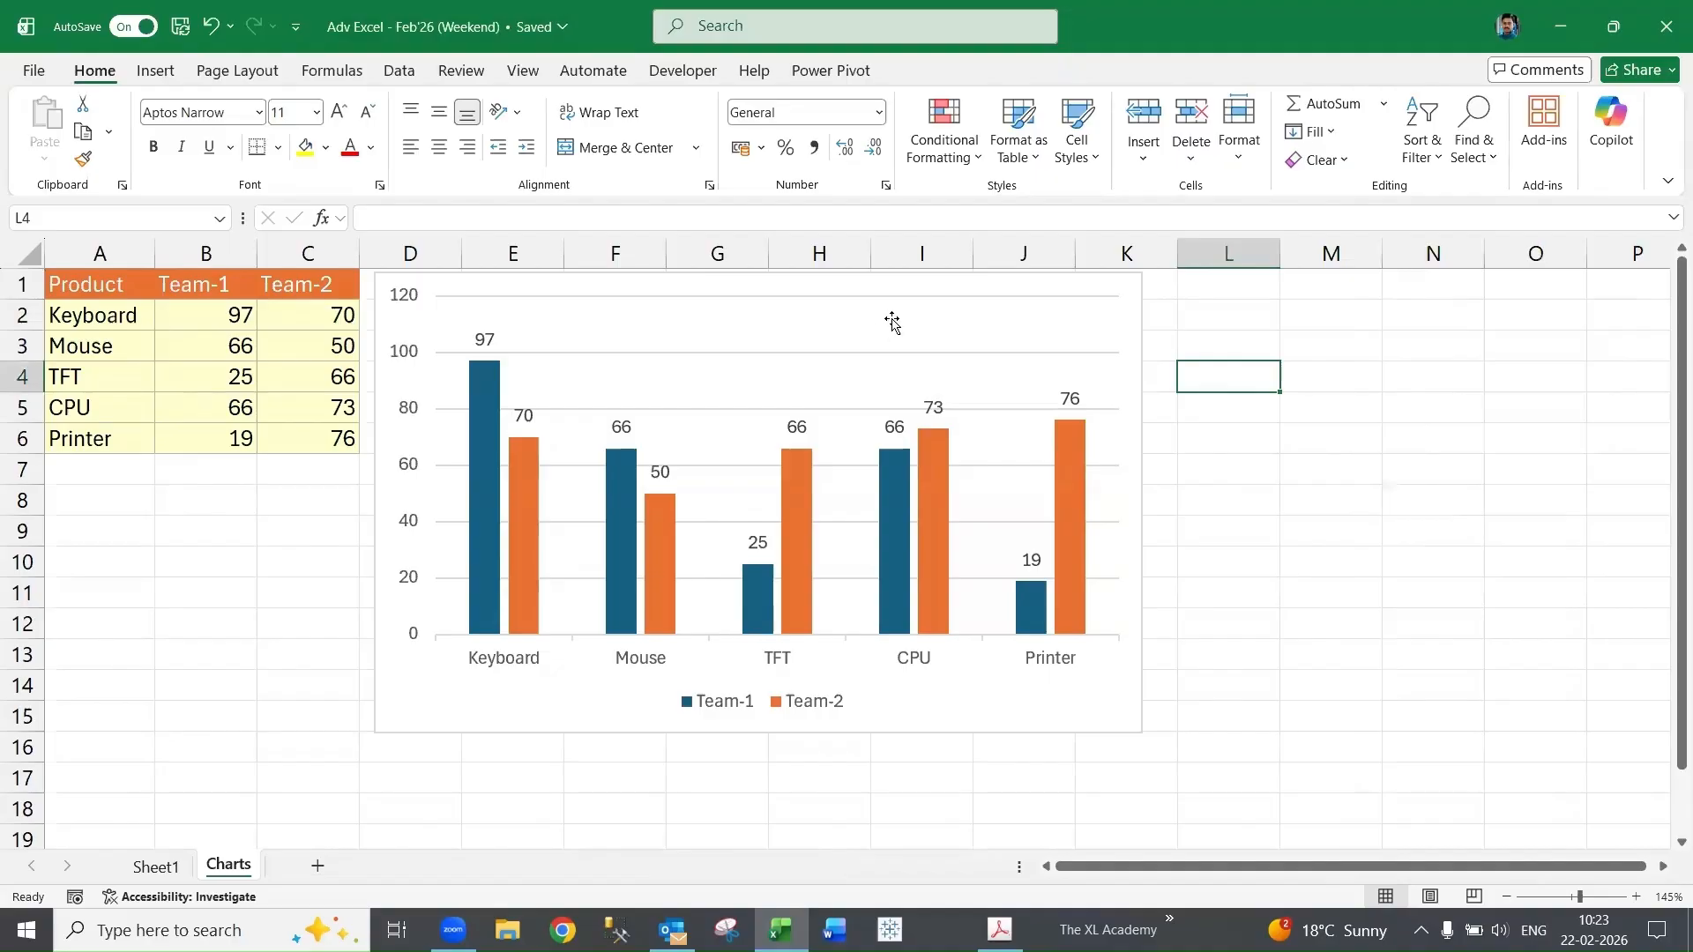
- Open the Format Axis options for the chart's vertical value axis
left_click(892, 321)
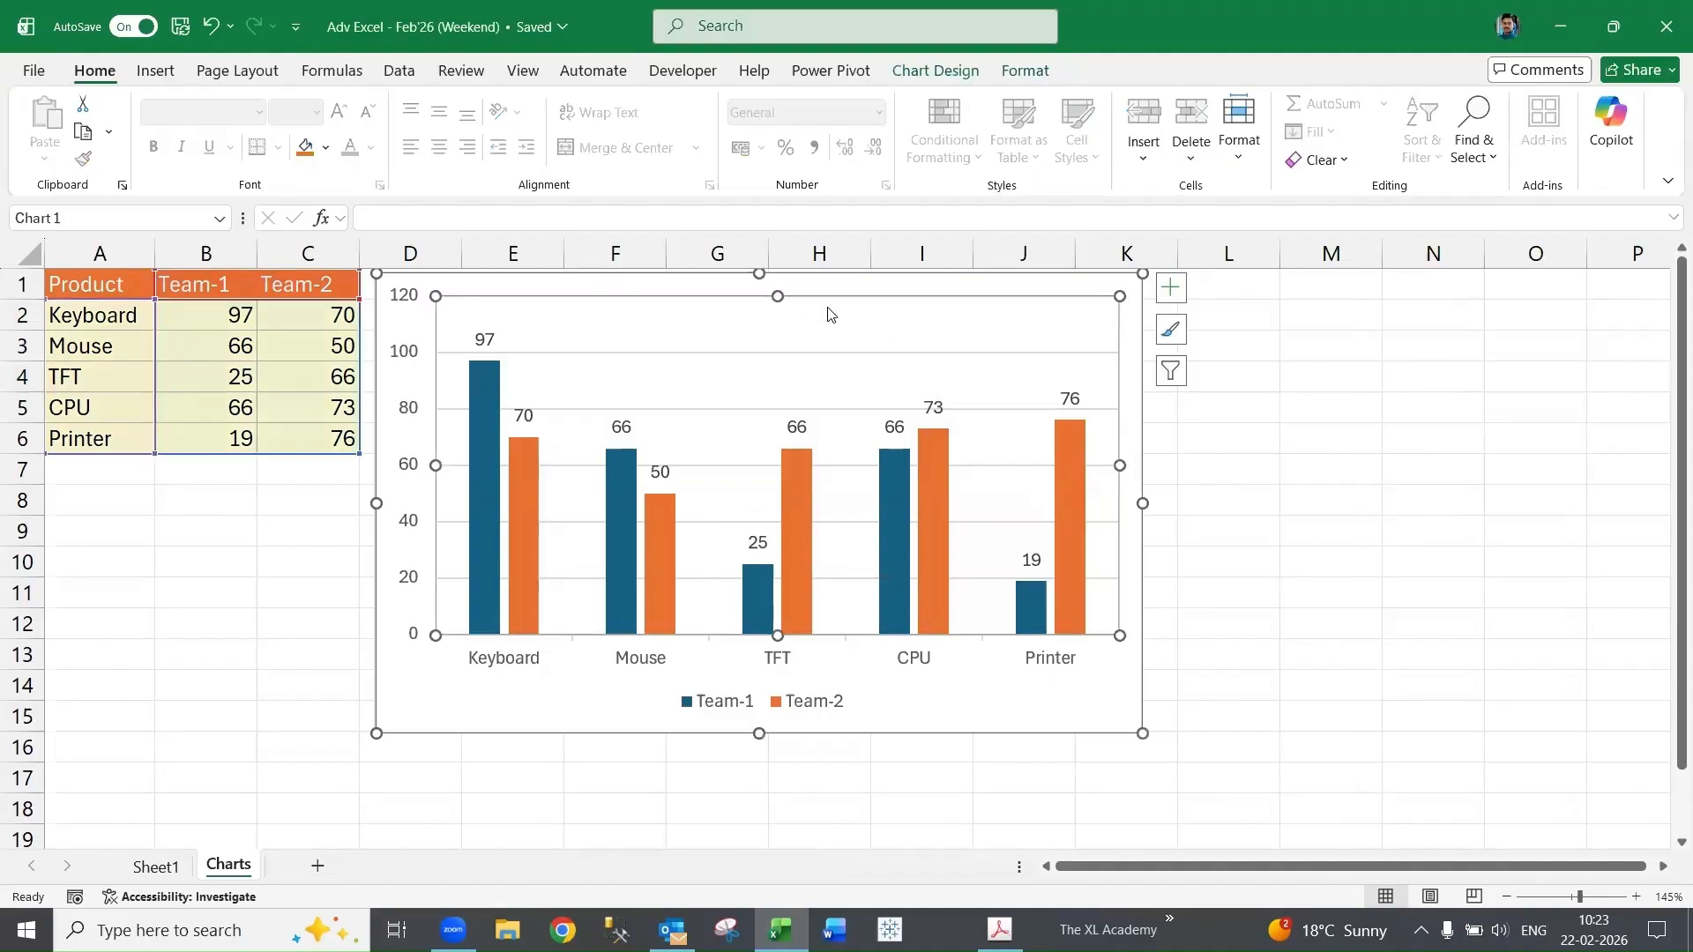
left_click(462, 712)
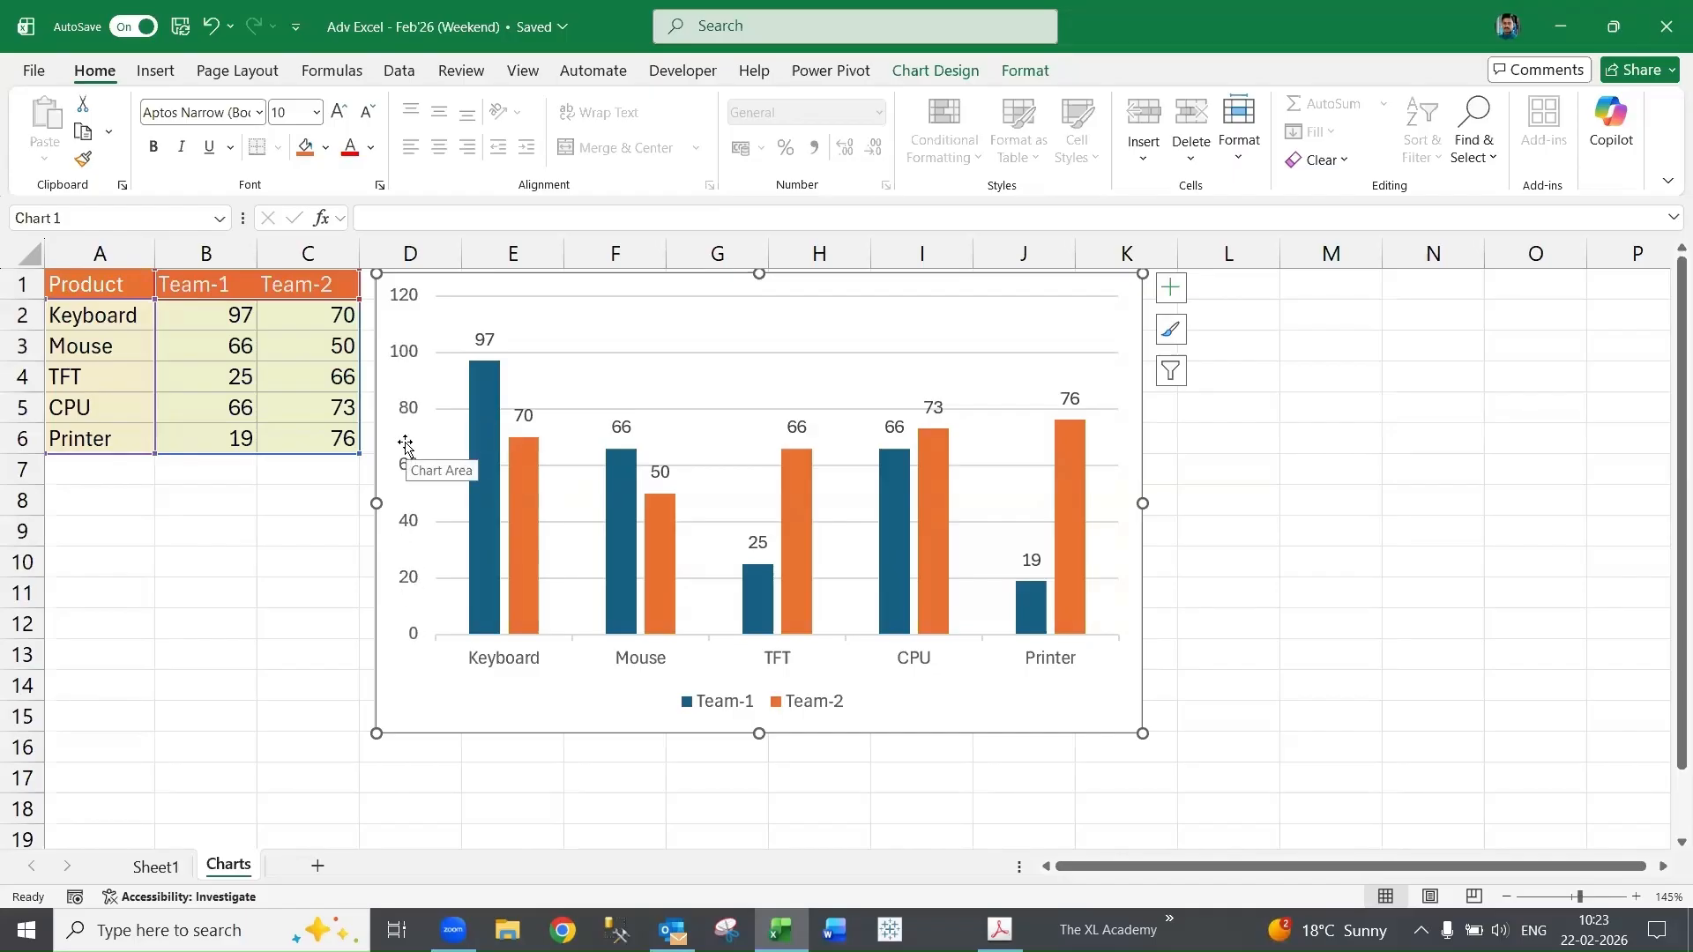
right_click(405, 529)
left_click(483, 804)
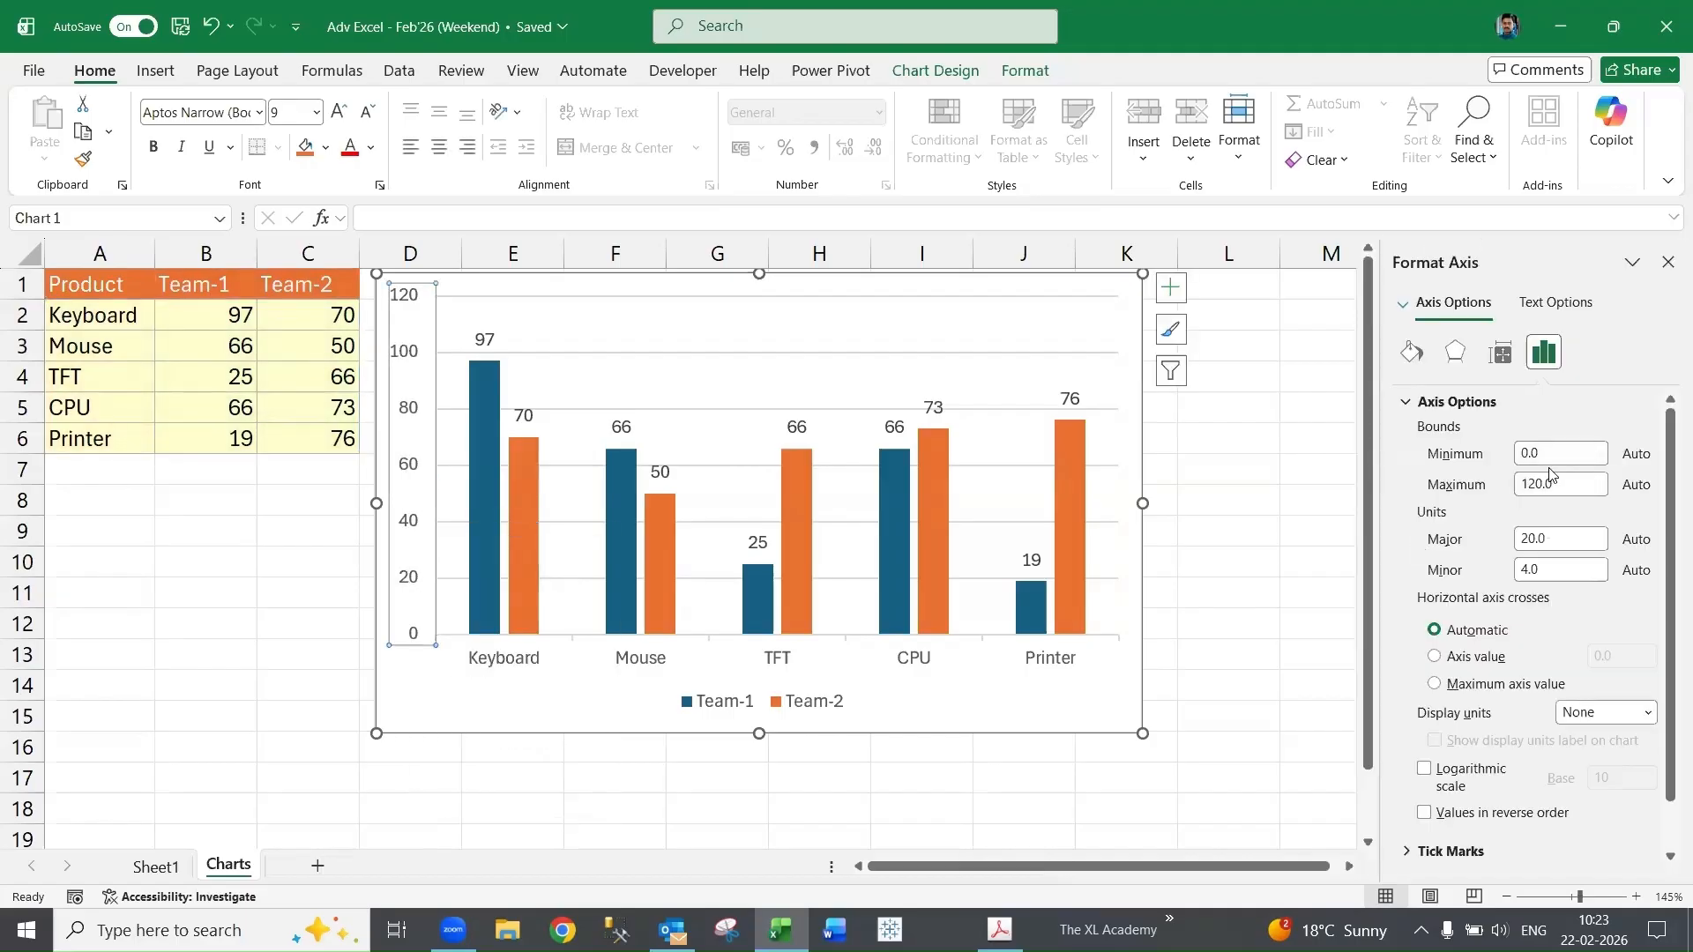
- Set the vertical axis major unit to 10
double_click(1547, 543)
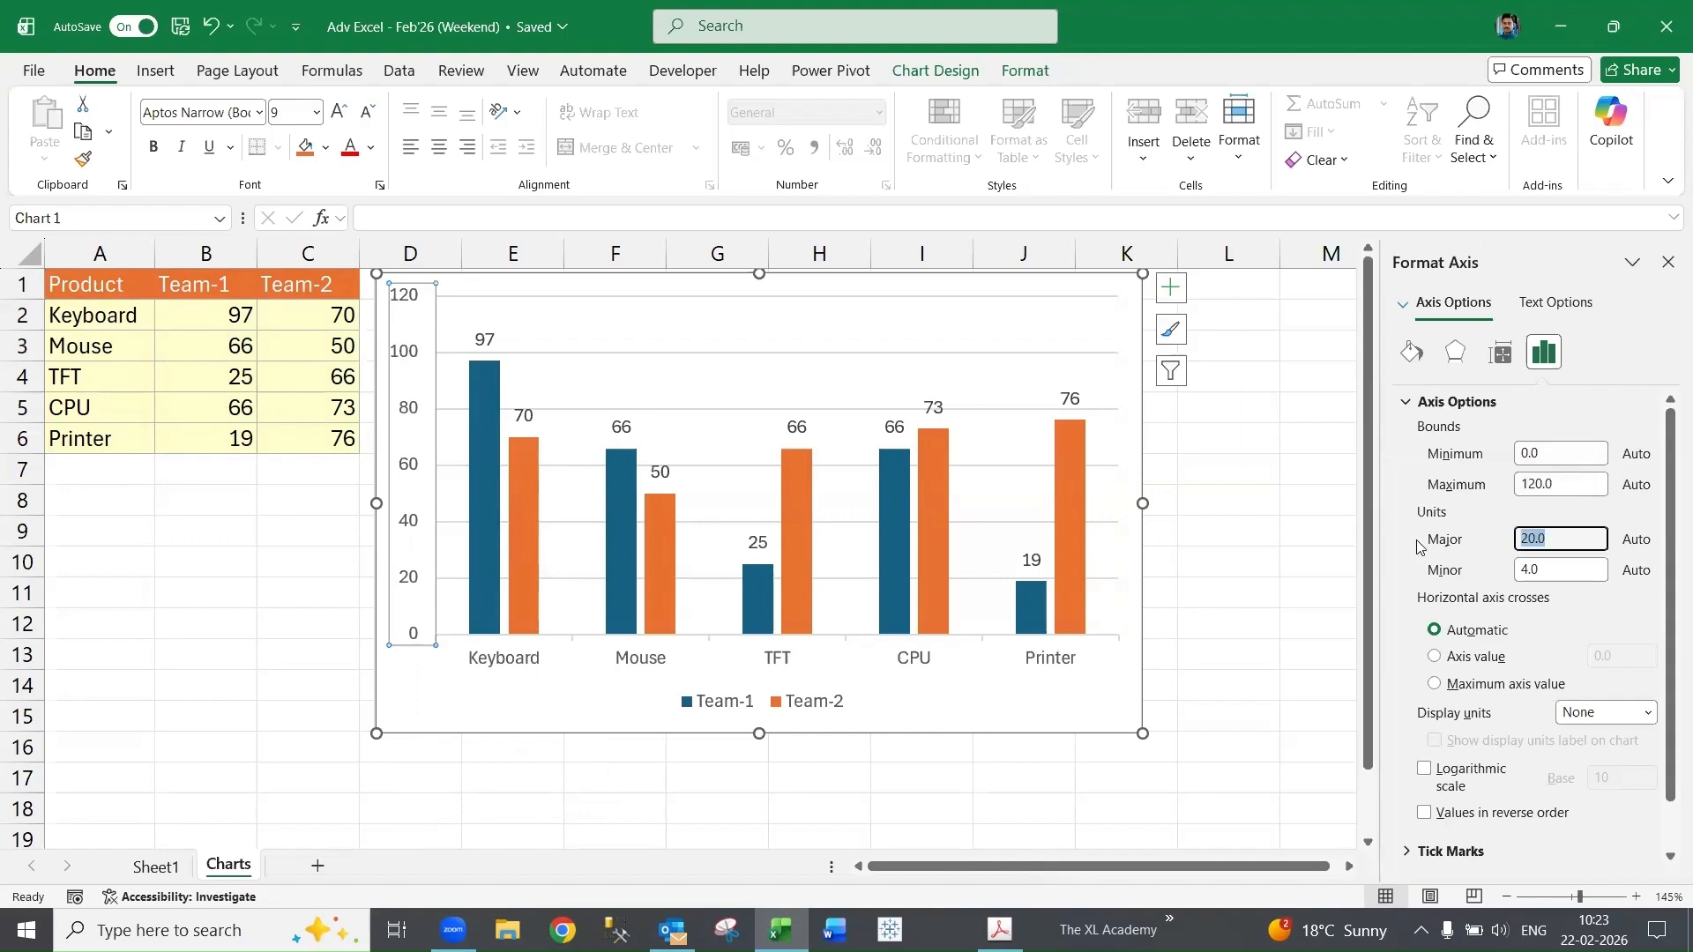
type("10")
left_click(1521, 569)
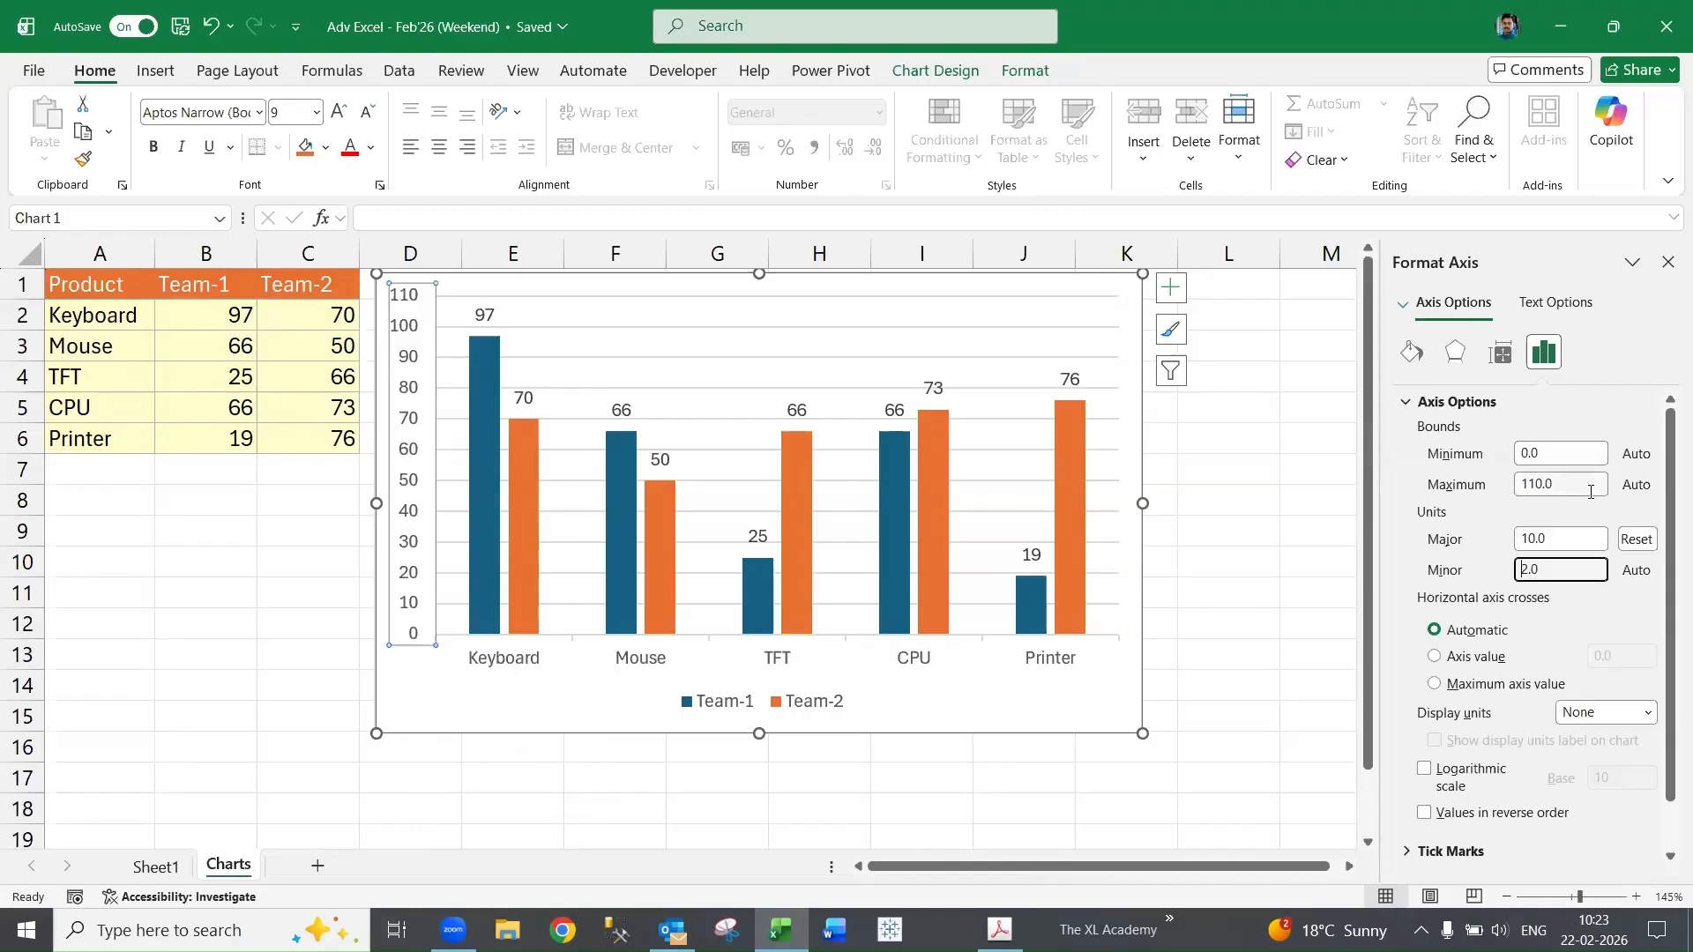
- Set the vertical axis bounds to a maximum of 100 and a minimum of 10
left_click(1485, 494)
type("100")
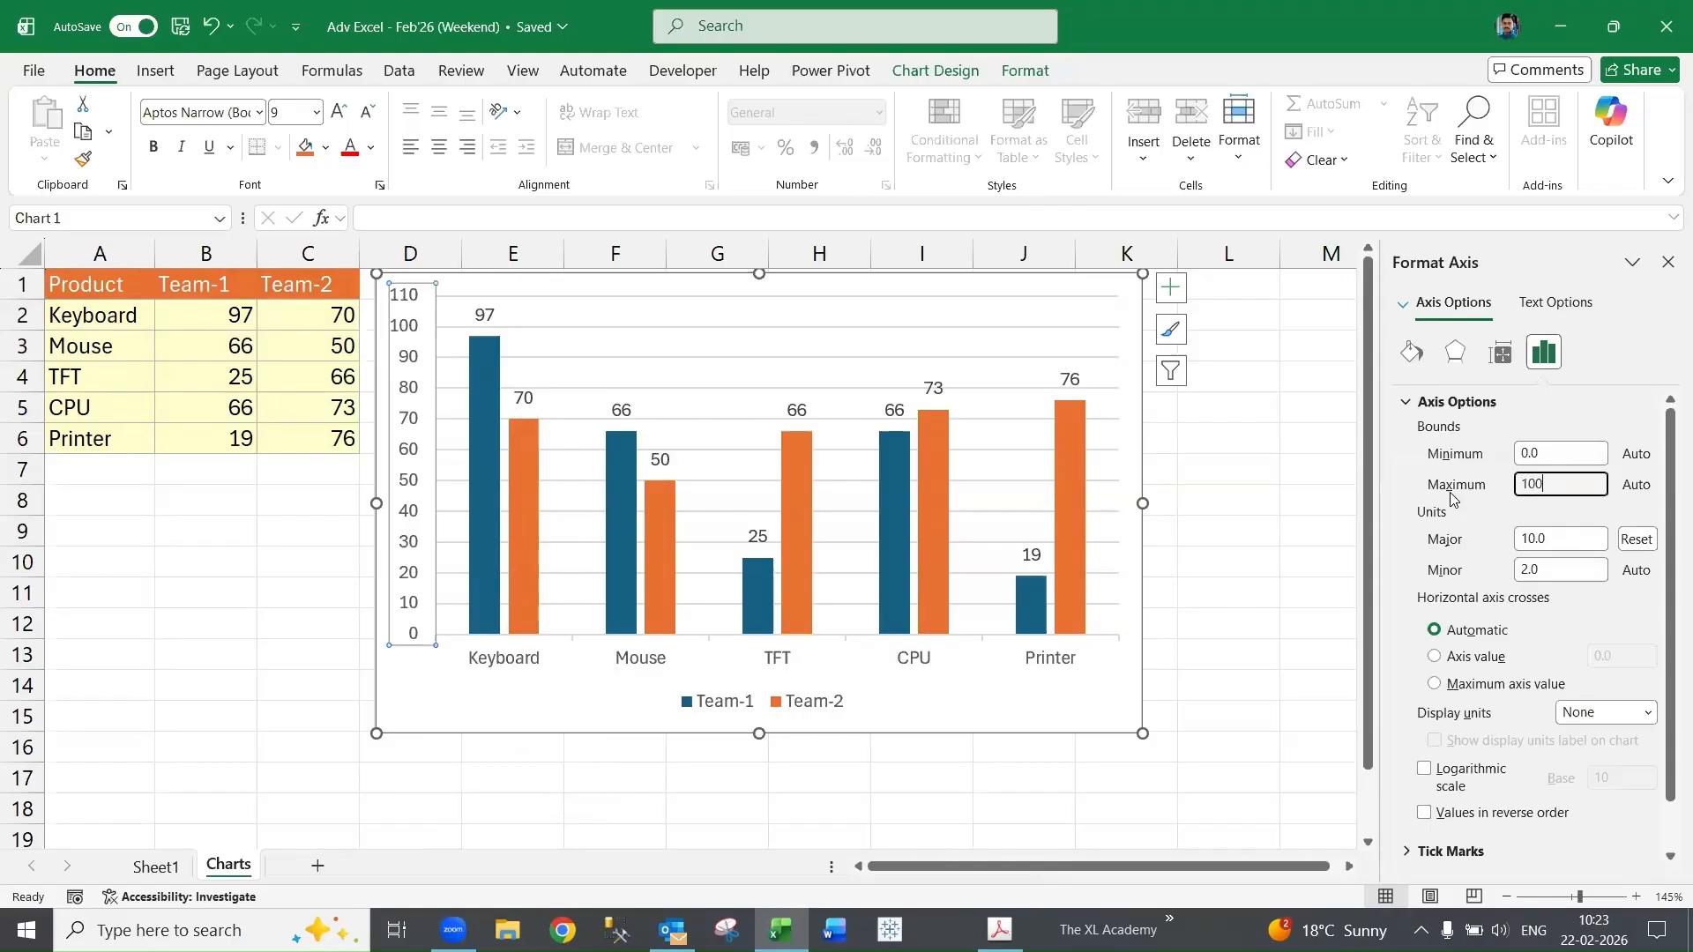
key("Tab")
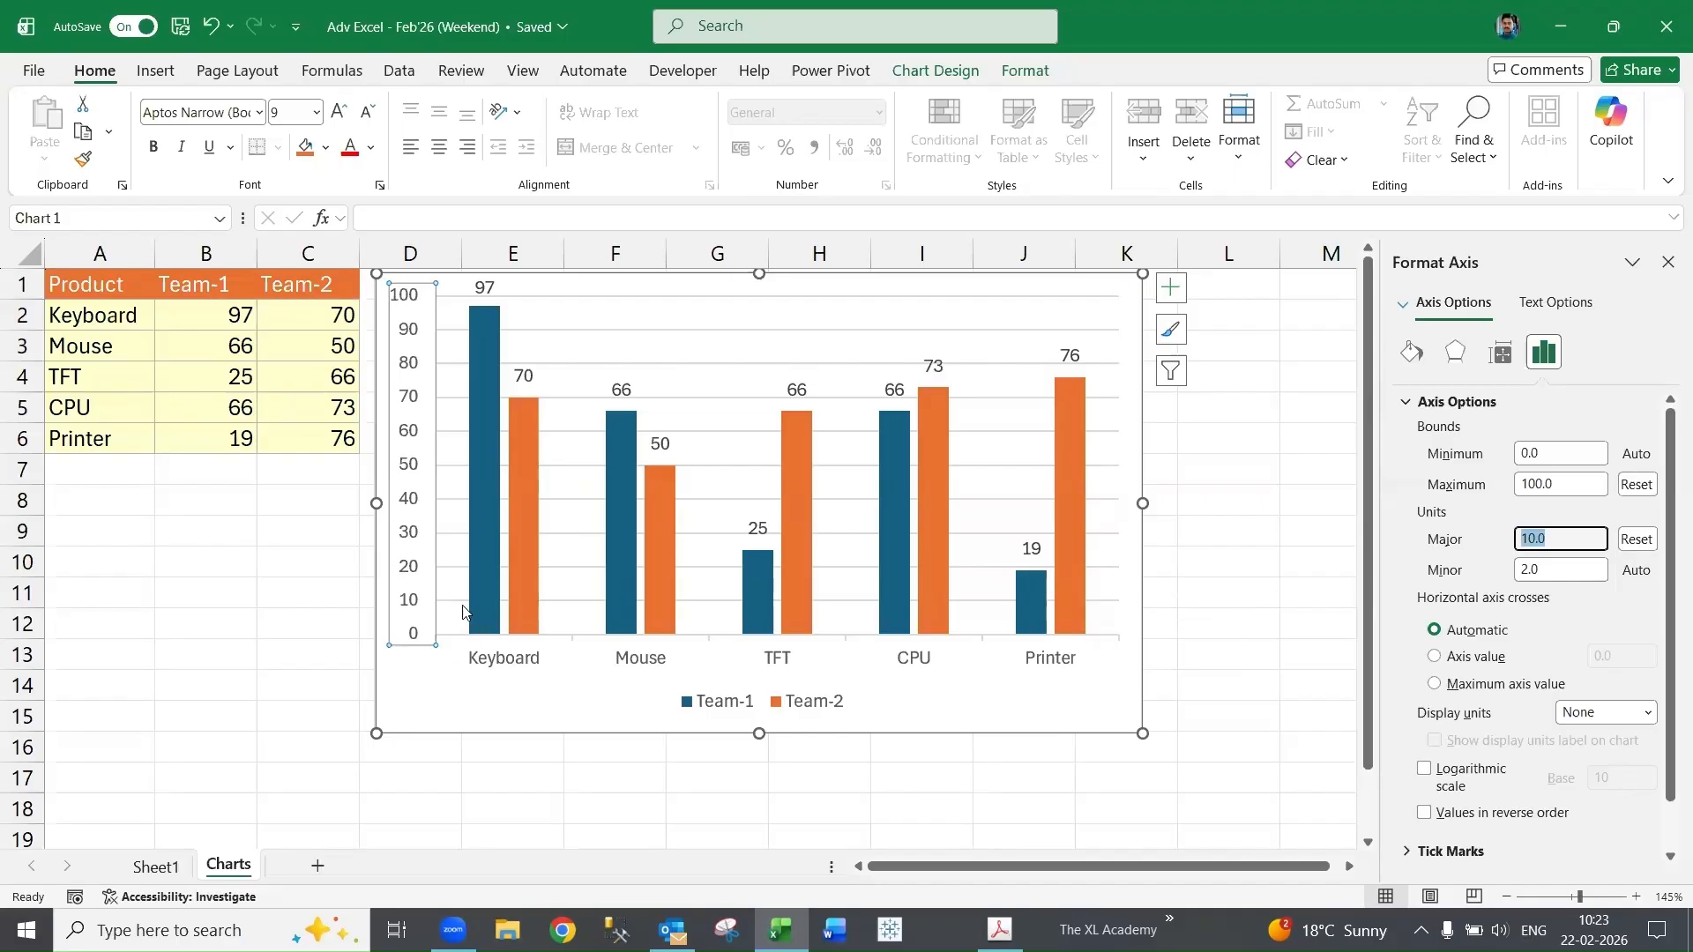
left_click(1549, 454)
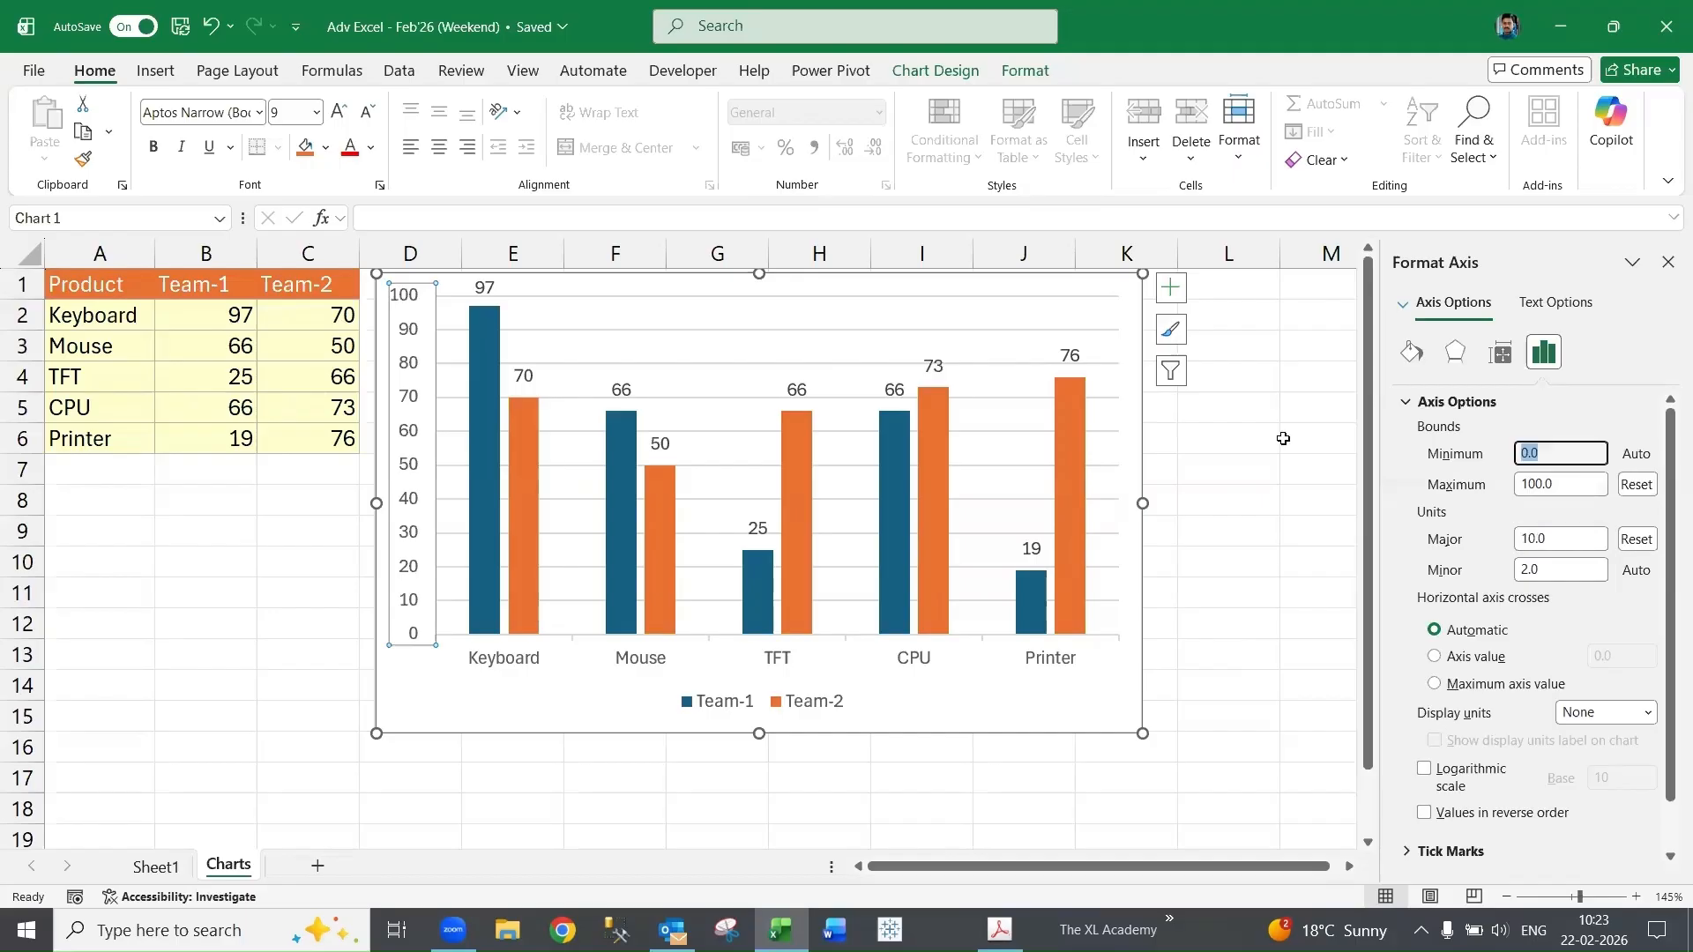
type("10")
key("Tab")
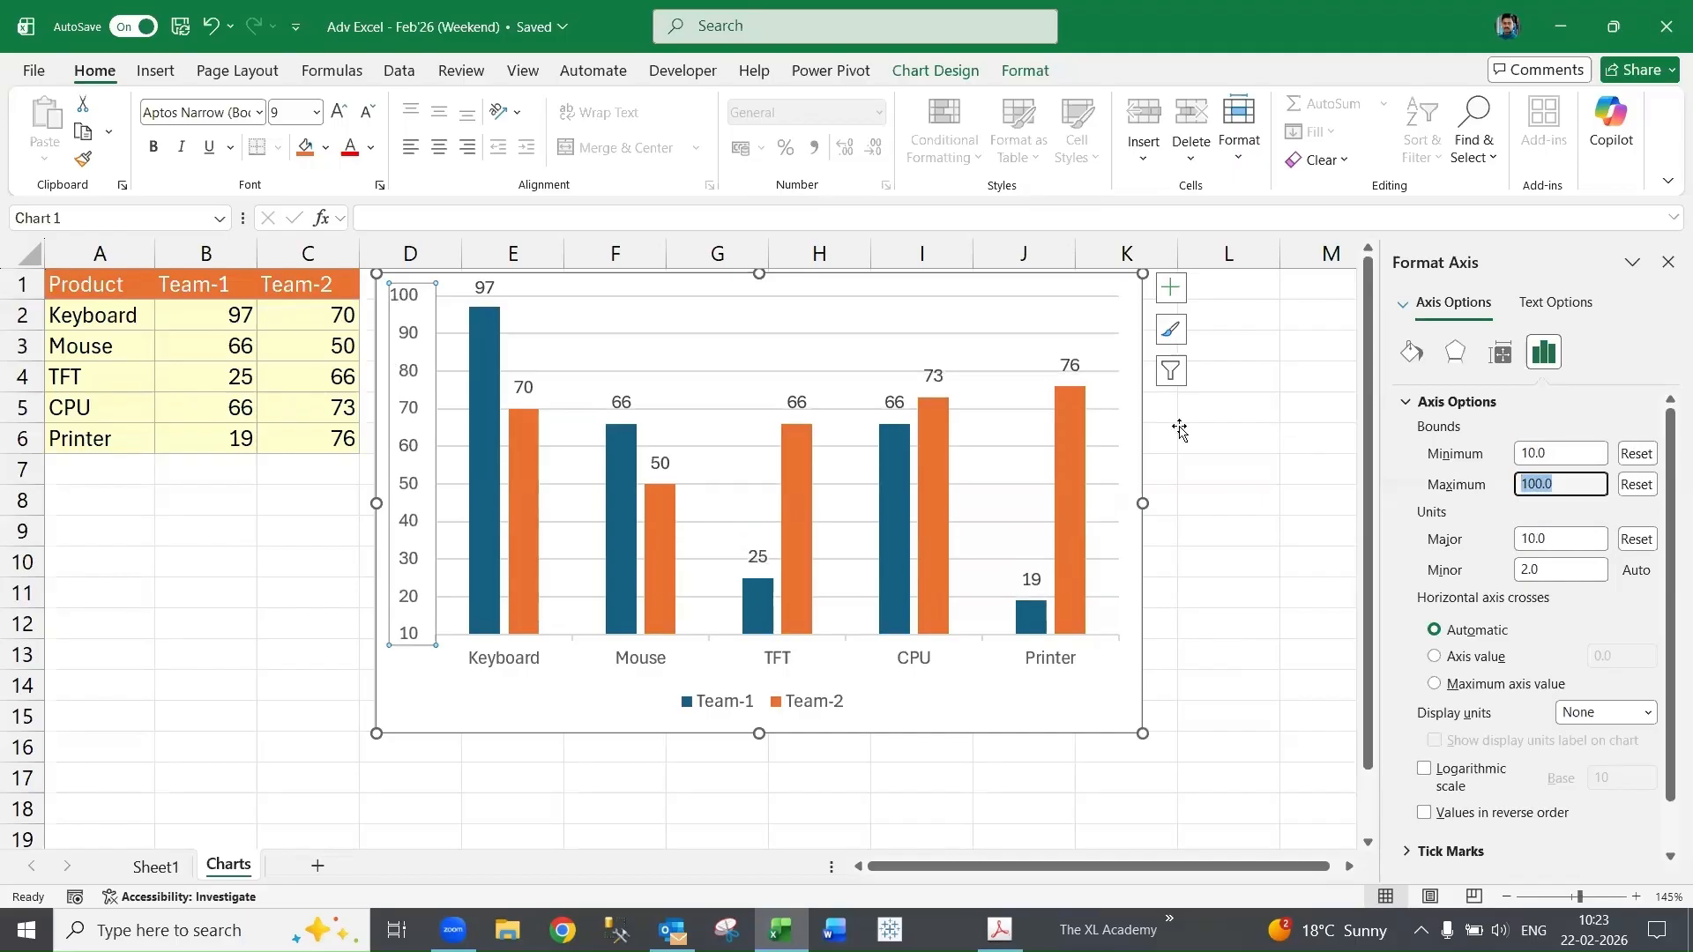
- Fill the Team-2 columns with a light green solid colour
right_click(1063, 455)
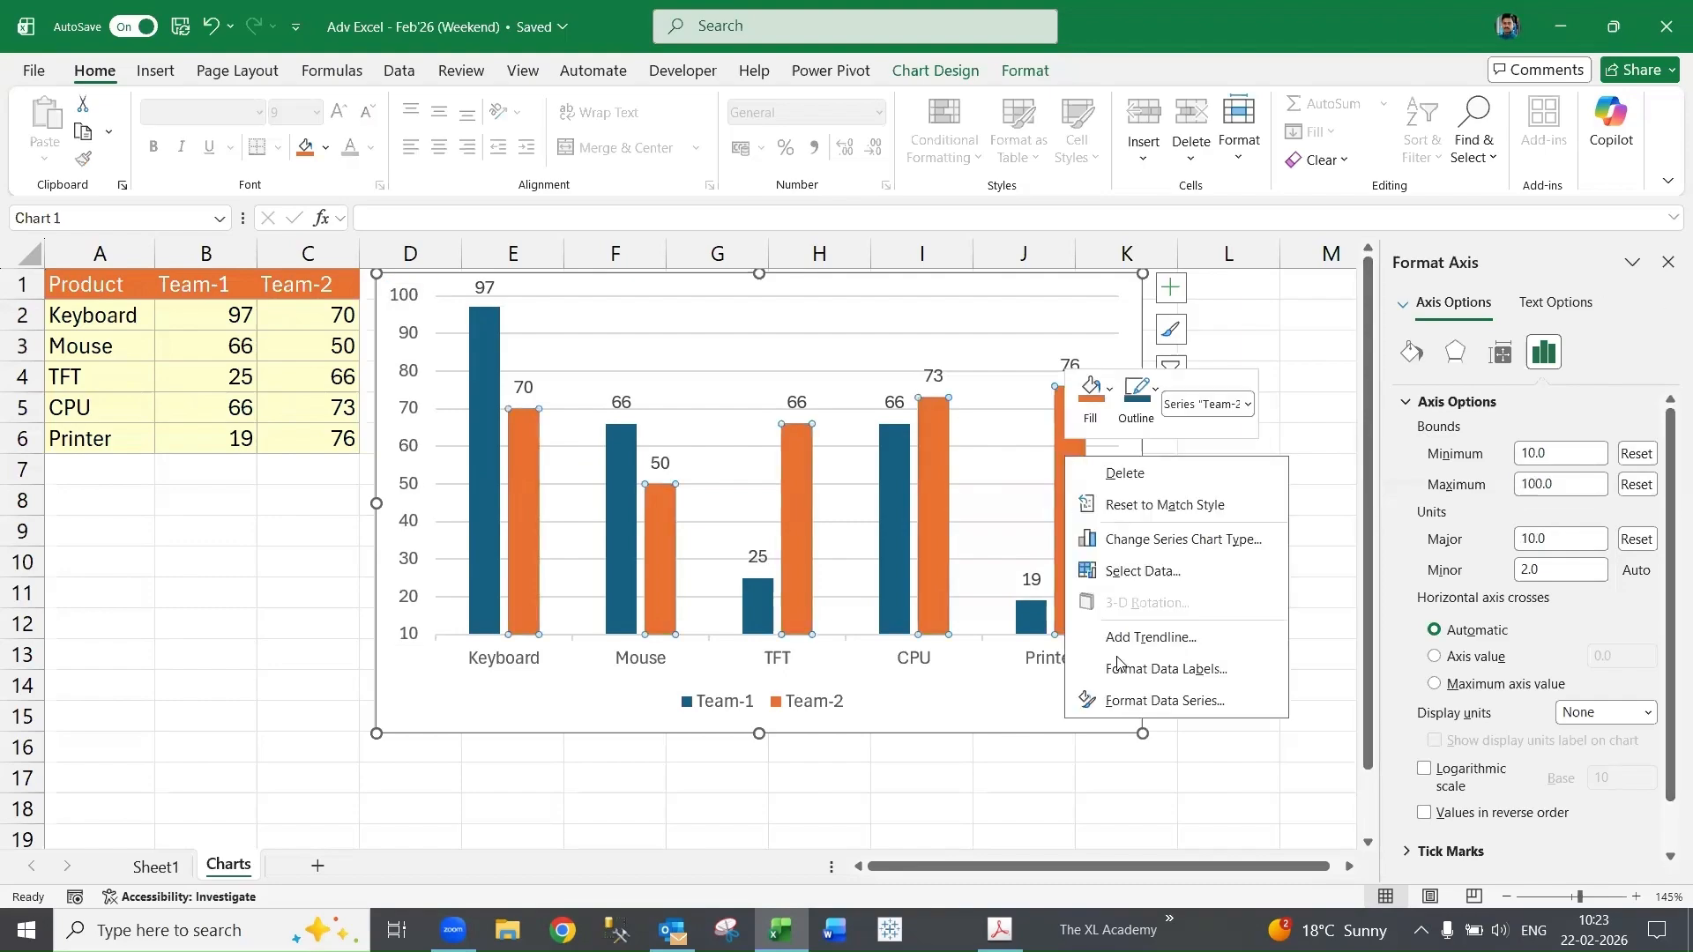
left_click(1141, 701)
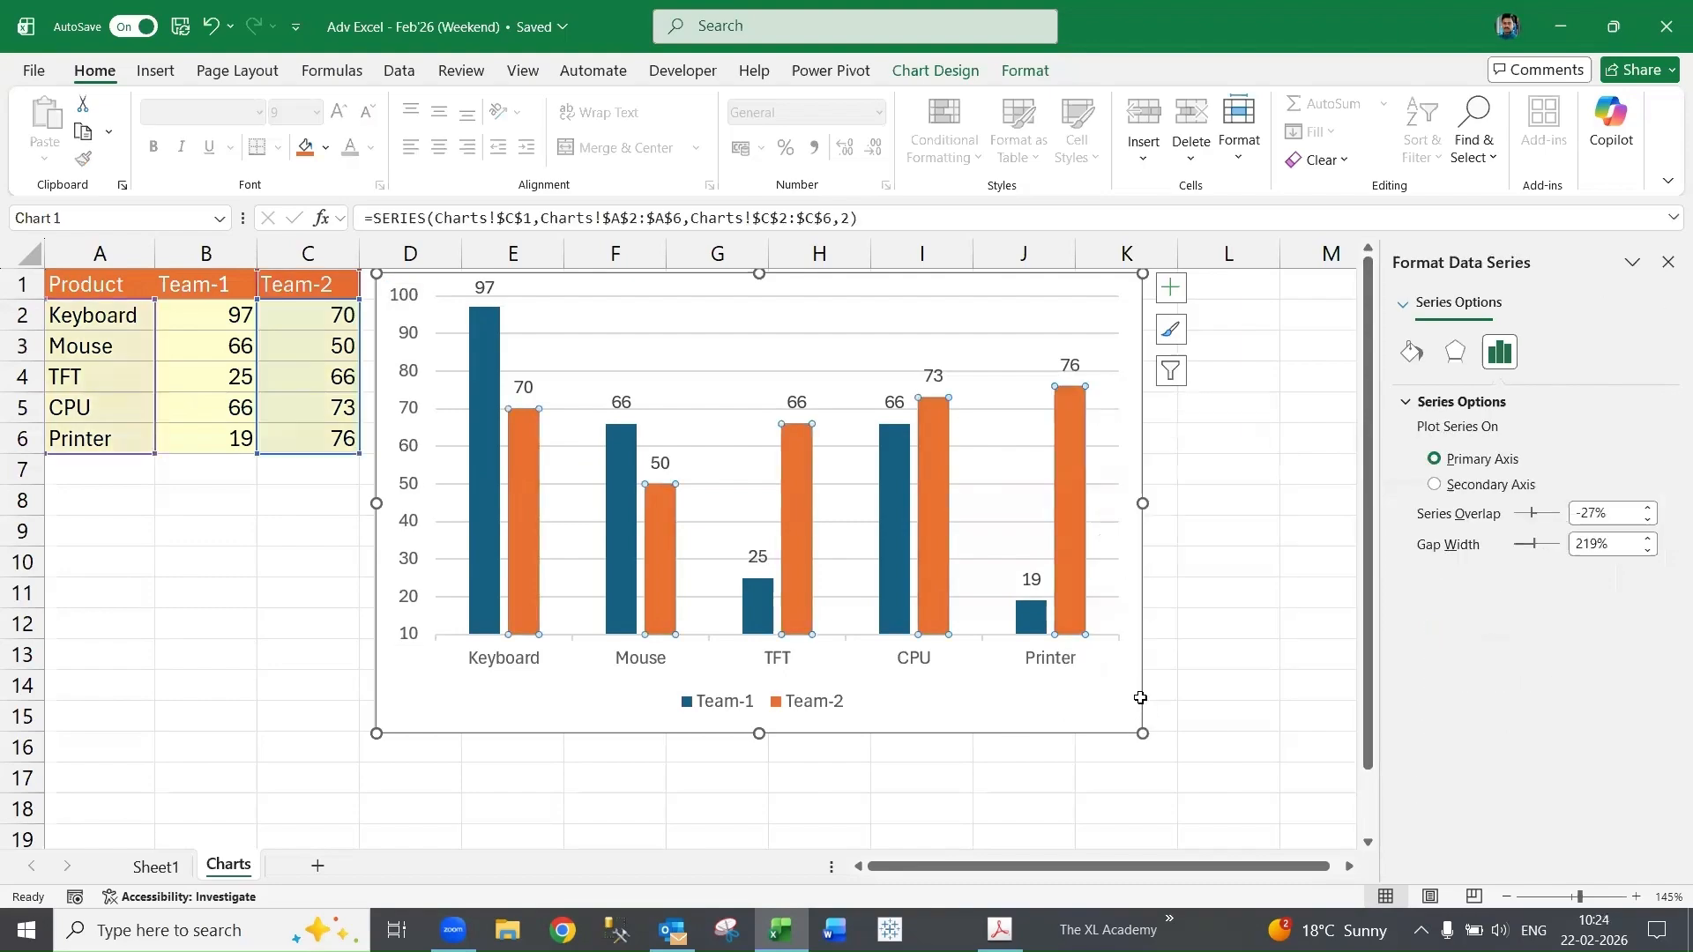
left_click(1409, 355)
left_click(1426, 402)
left_click(1642, 633)
left_click(1676, 463)
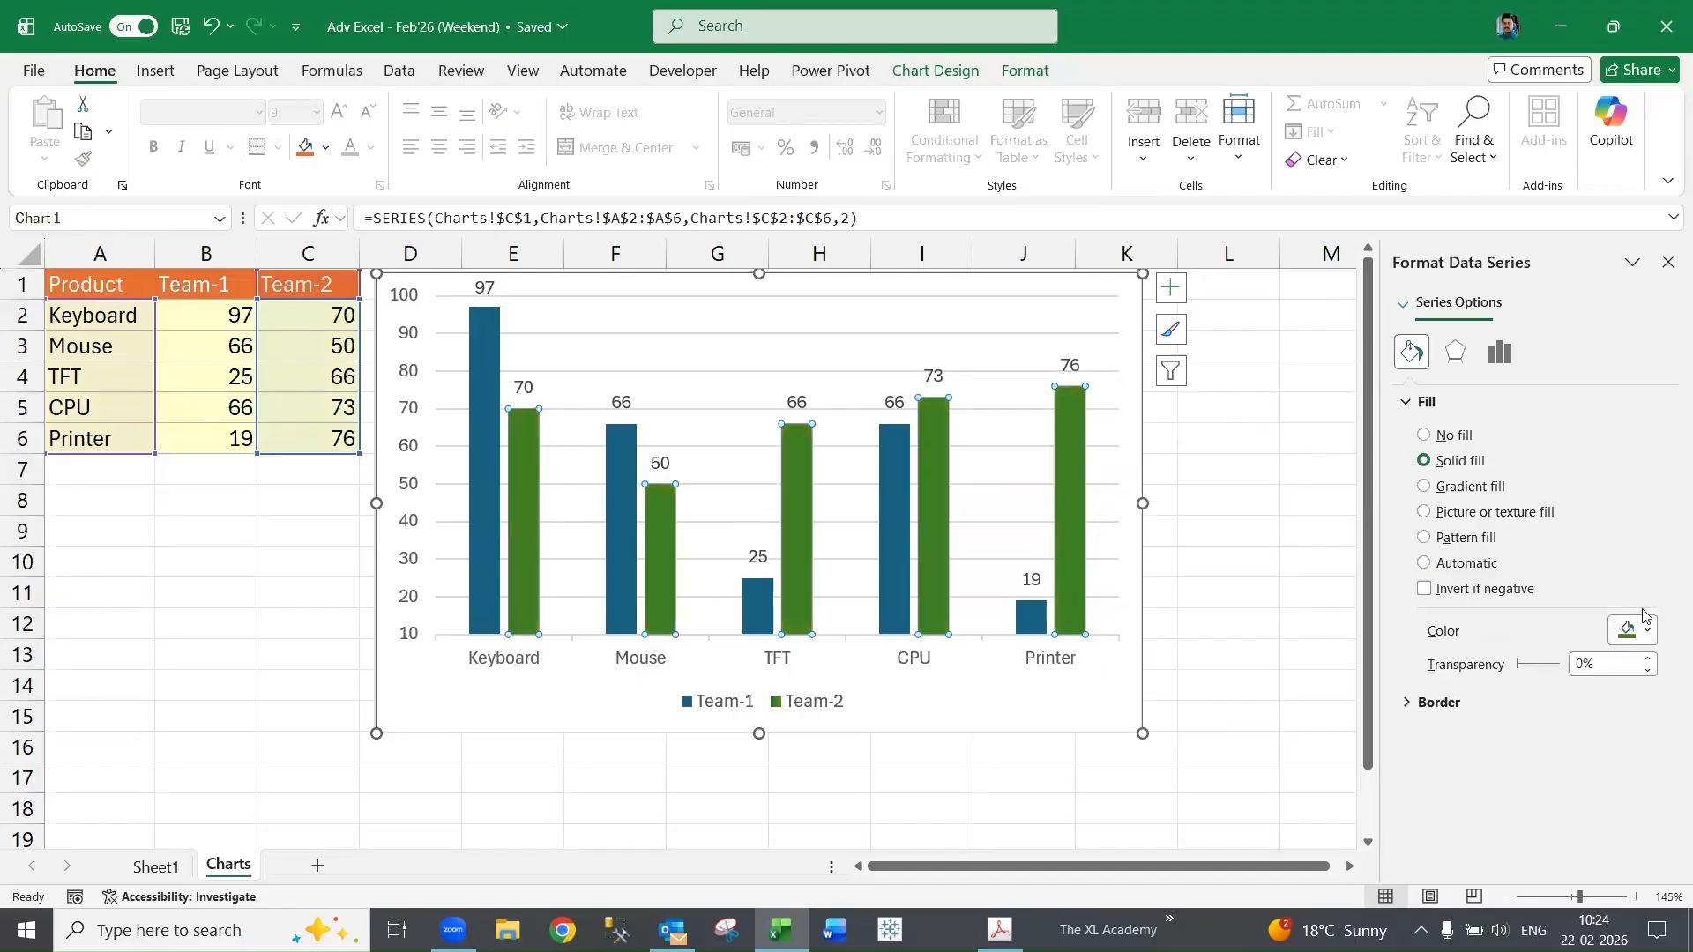
left_click(1645, 631)
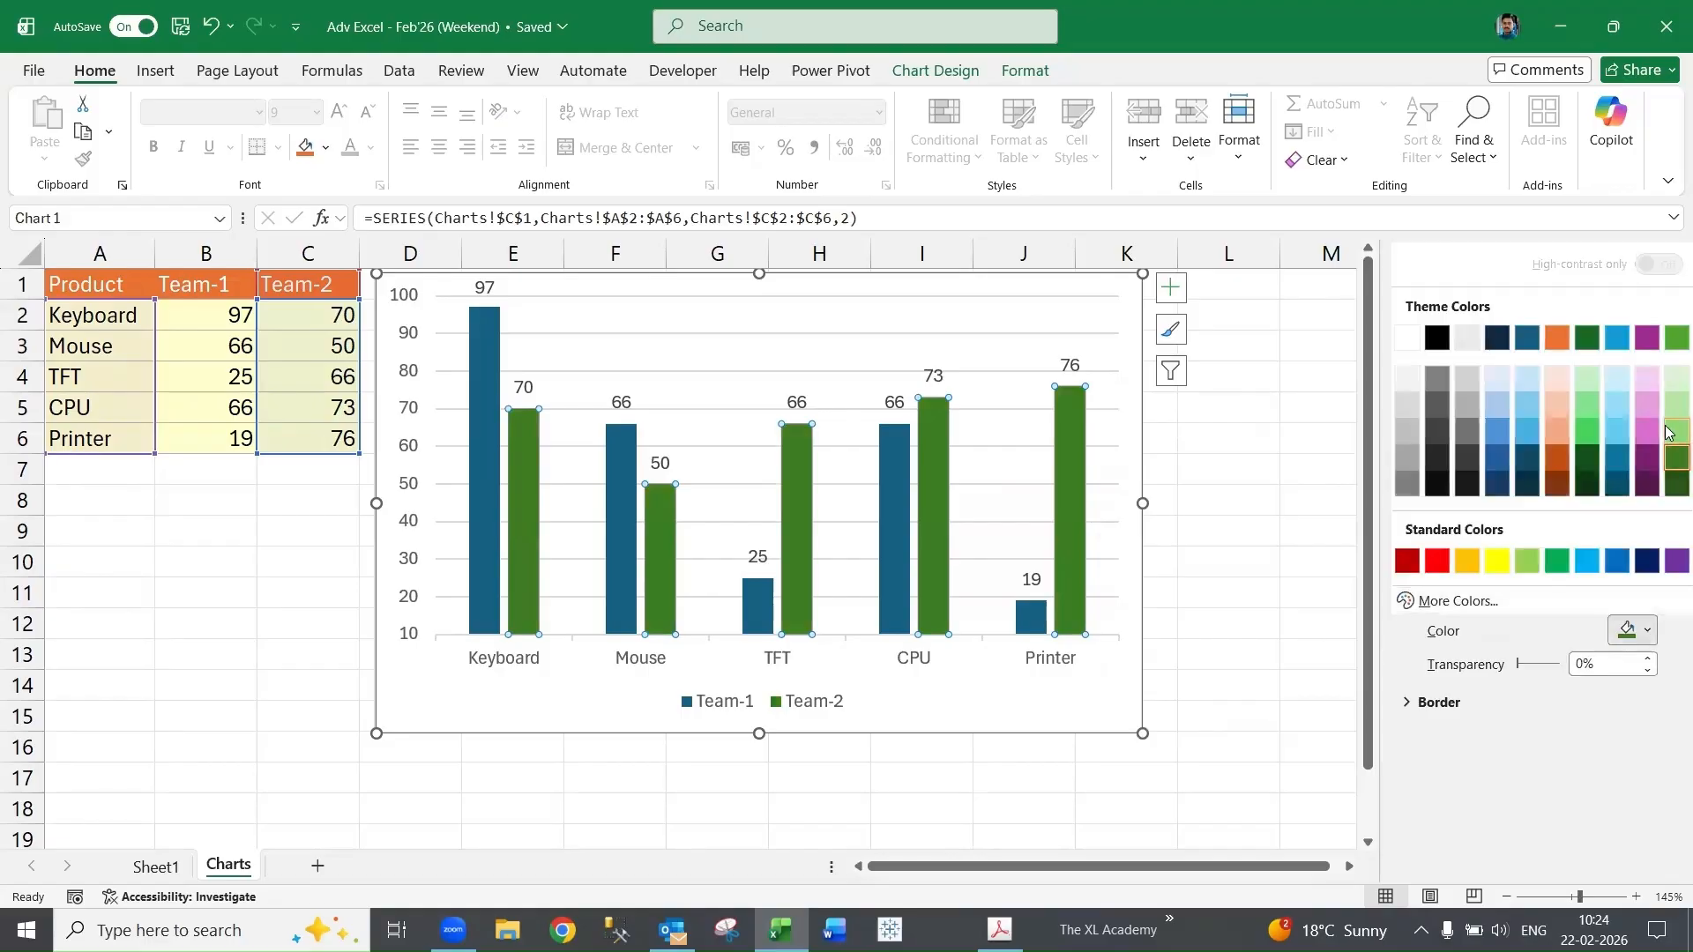
left_click(1669, 432)
- Fill the Team-1 columns with a pink solid colour
left_click(891, 554)
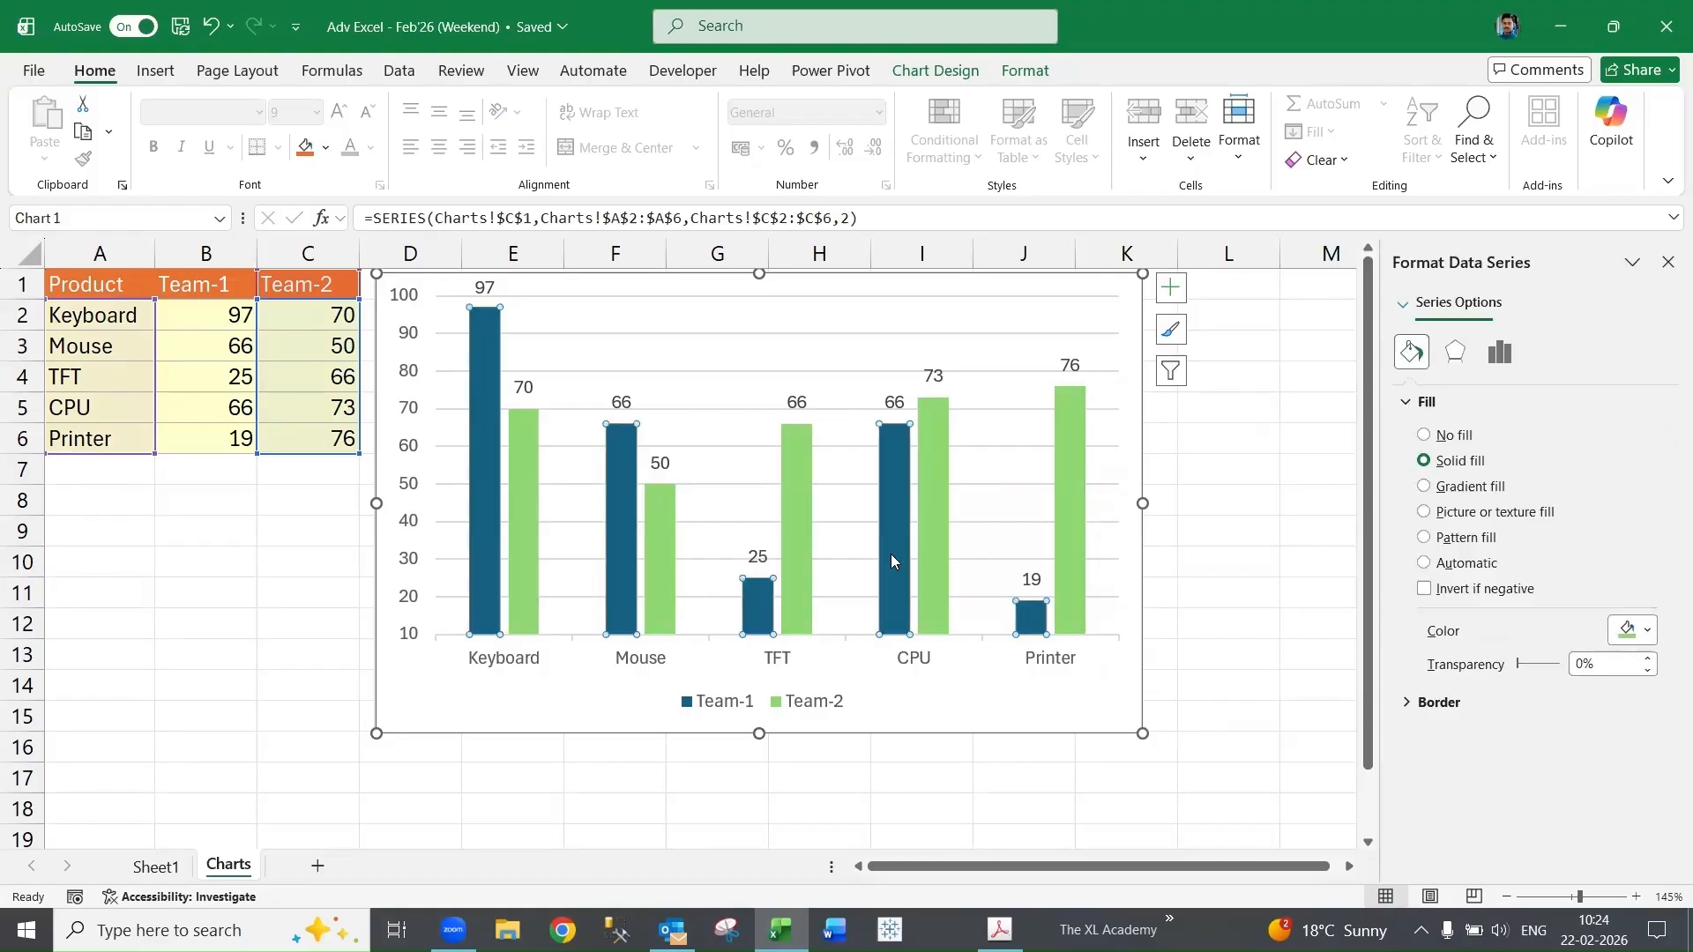
left_click(1645, 632)
left_click(1645, 427)
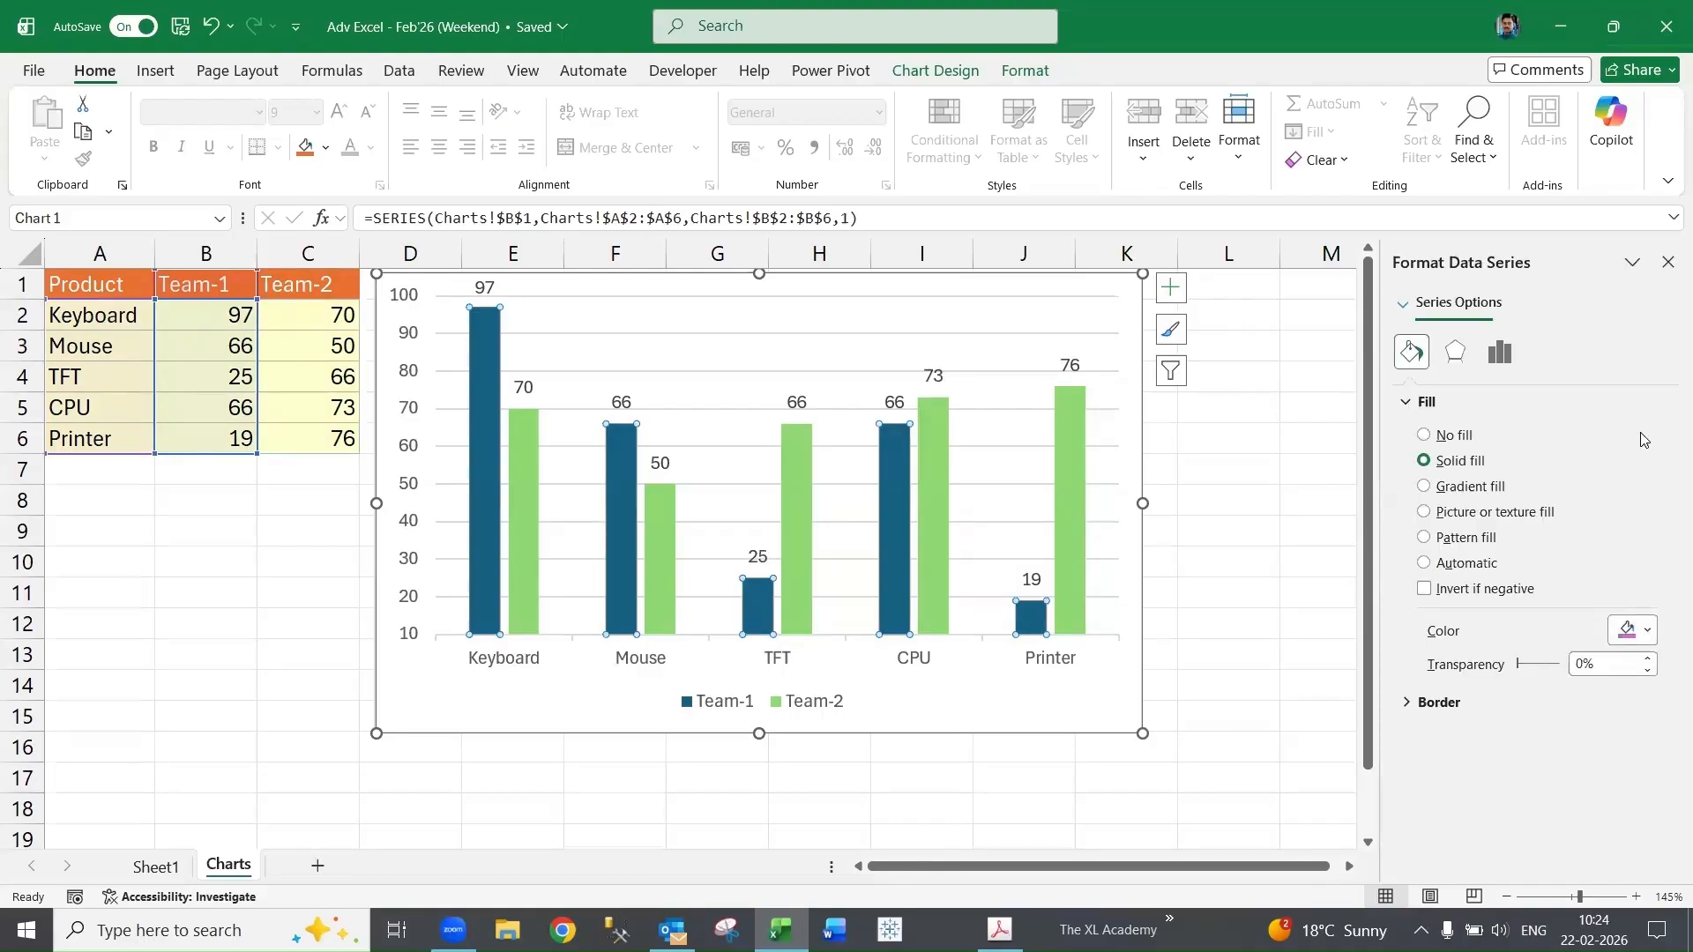
- Position the Team-2 data labels at Inside End and close the formatting pane
left_click(799, 404)
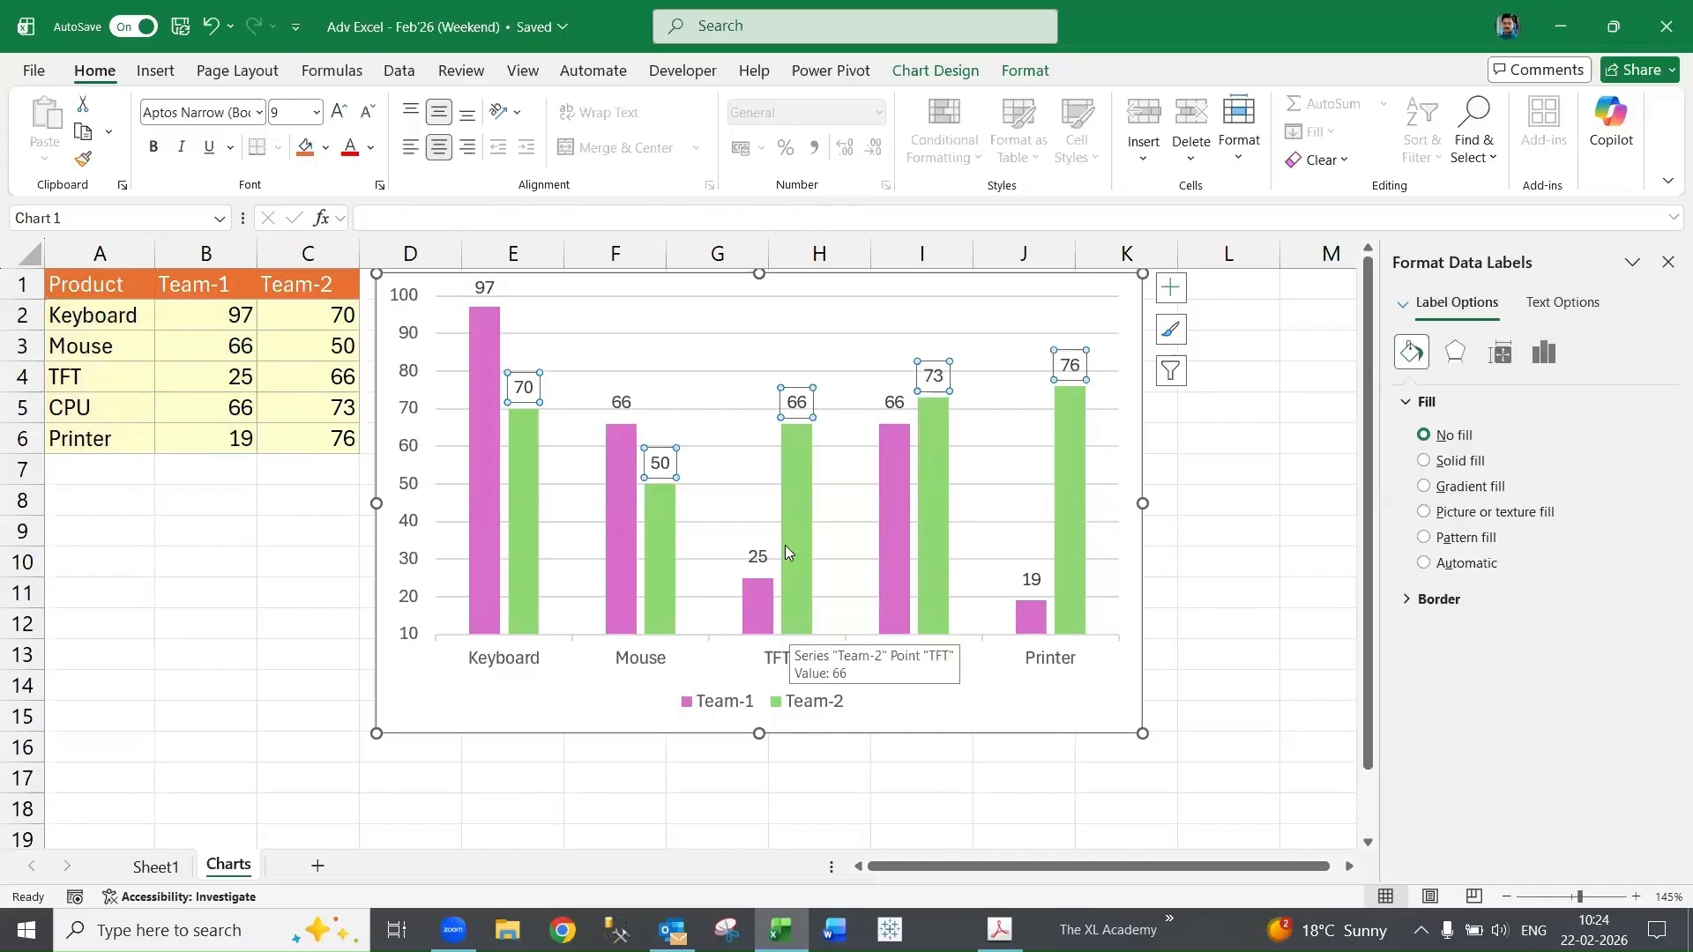
right_click(800, 407)
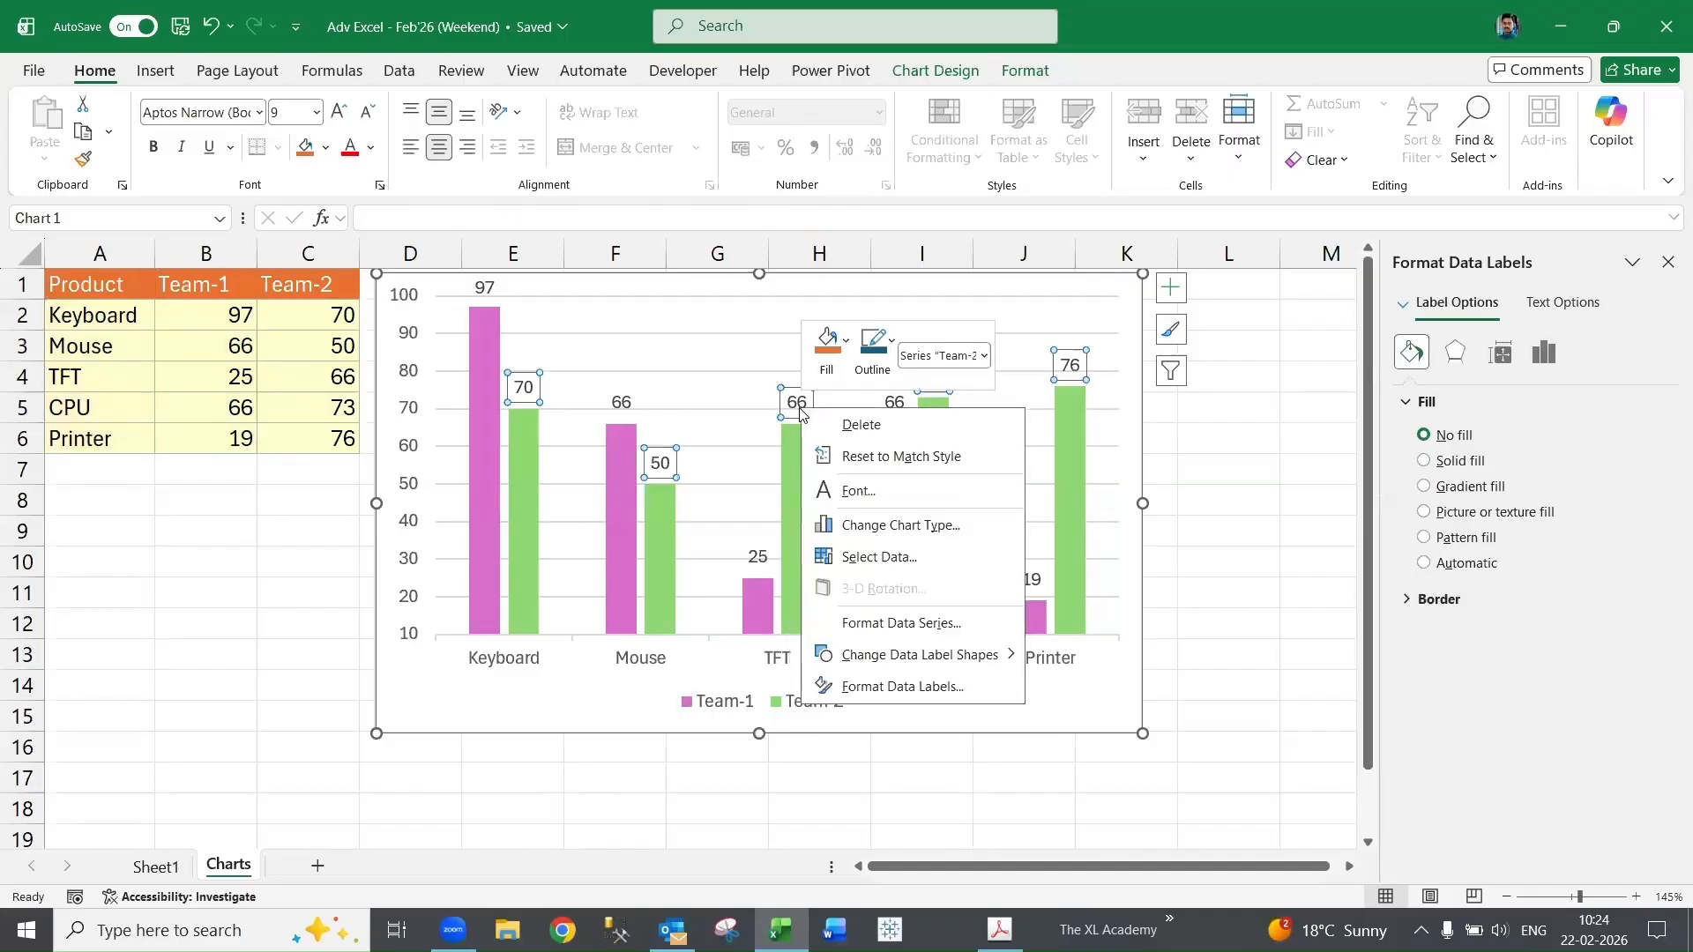
key("Escape")
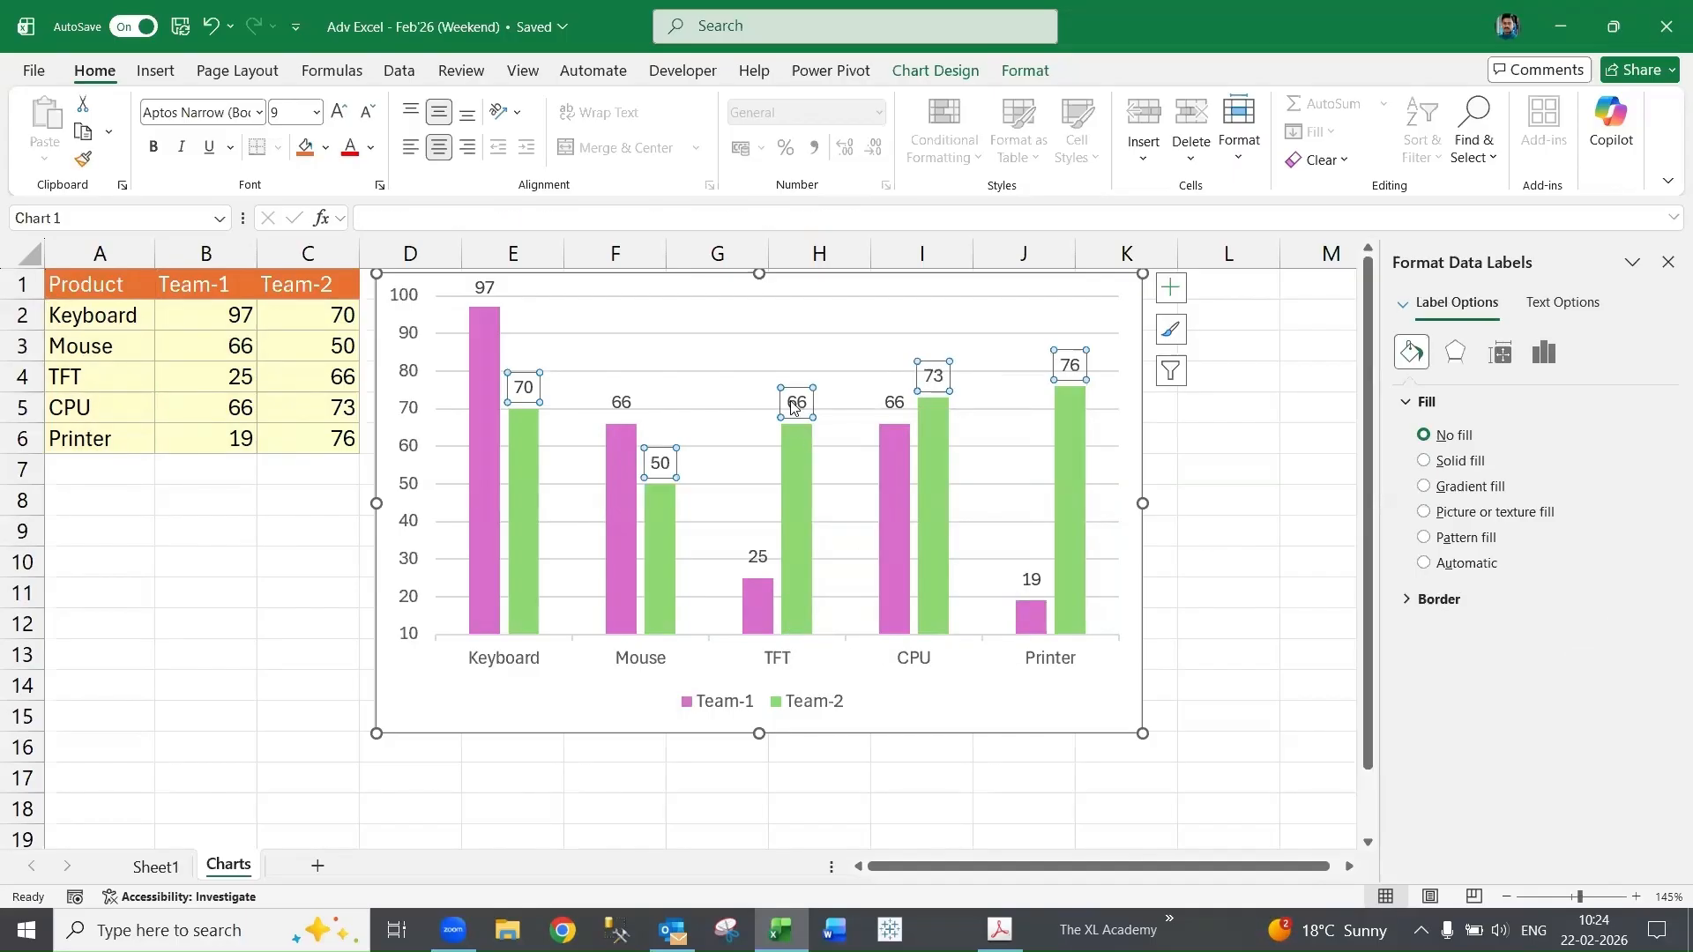
right_click(791, 401)
left_click(882, 680)
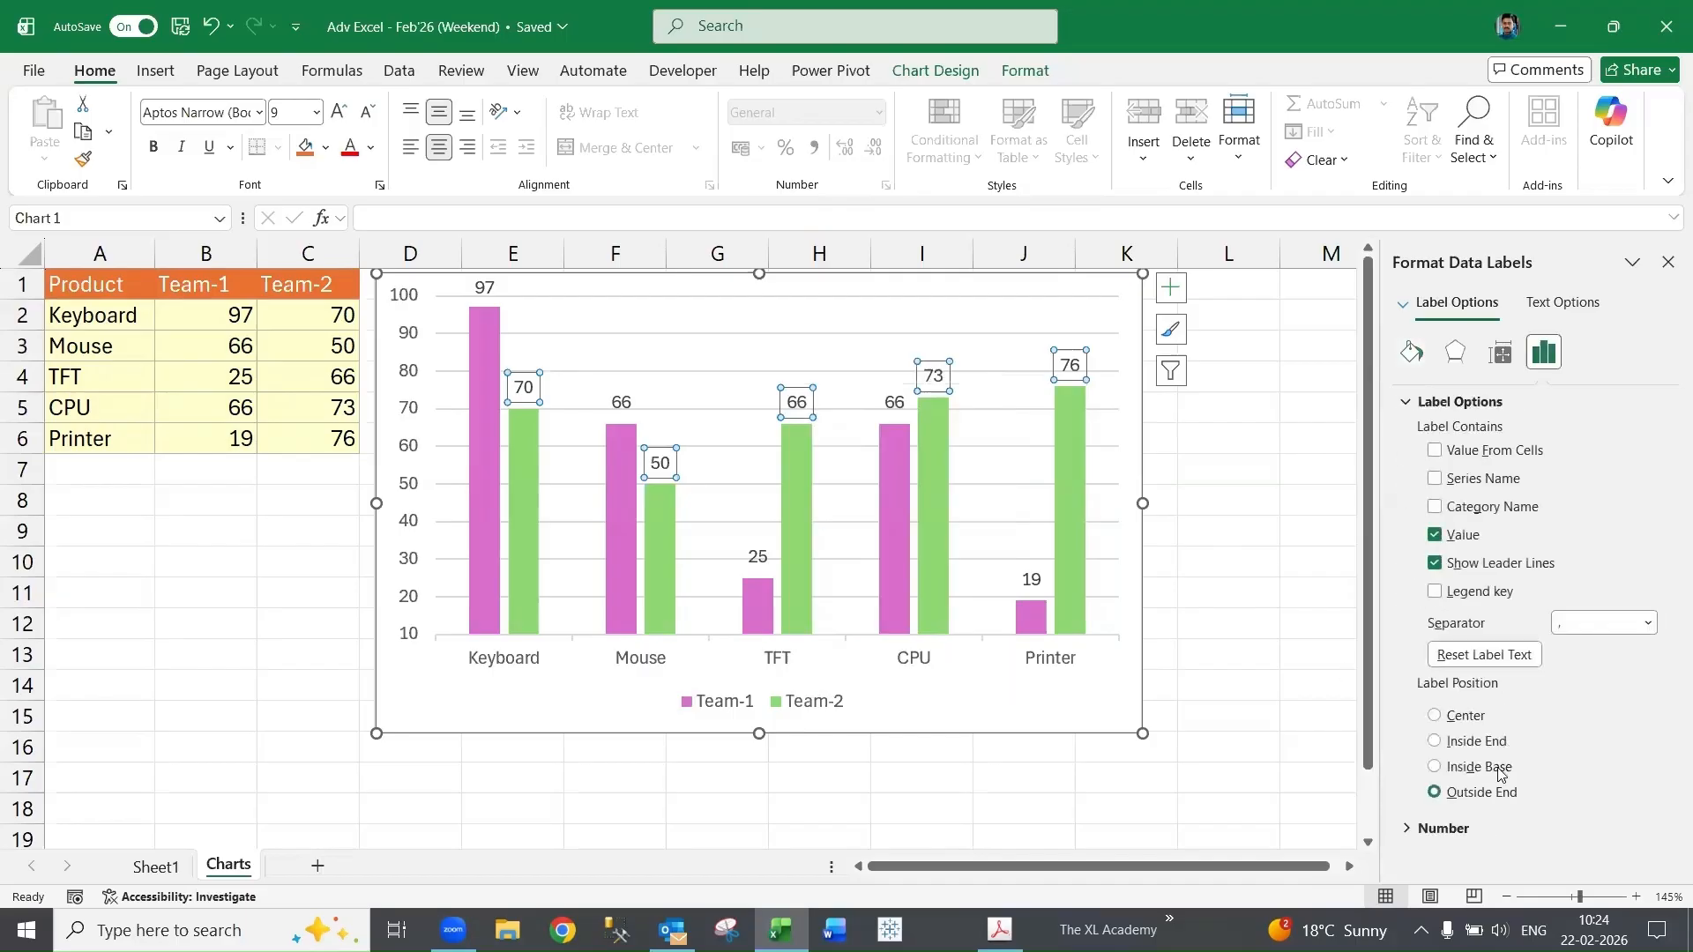
left_click(1495, 770)
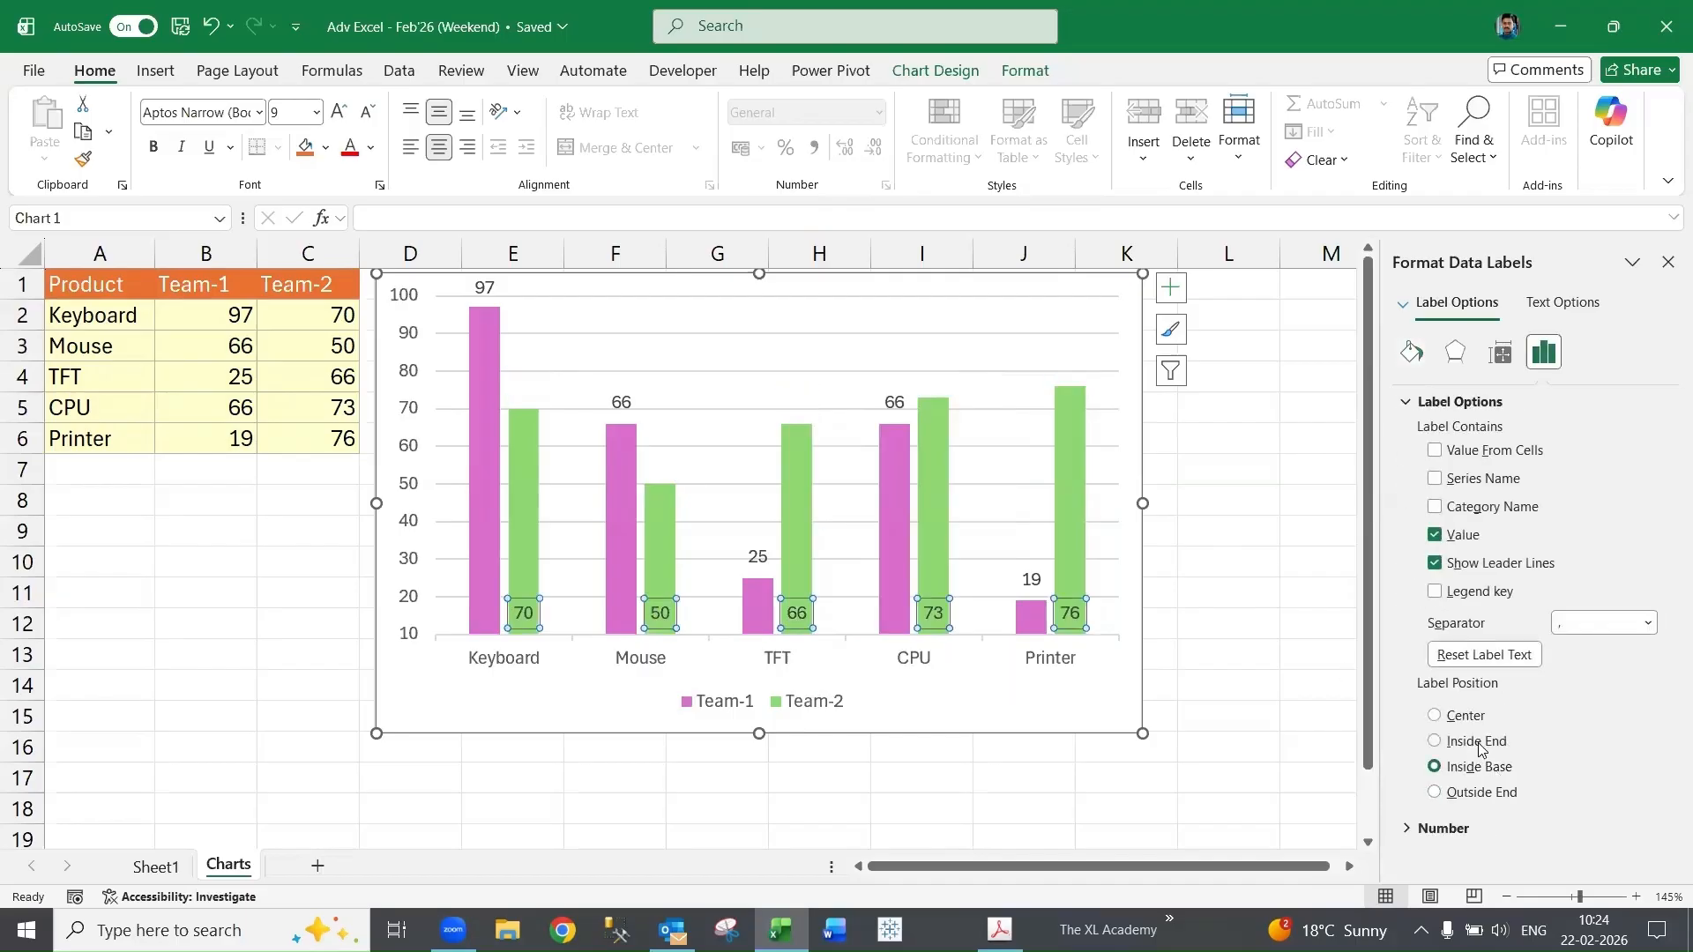
left_click(1480, 746)
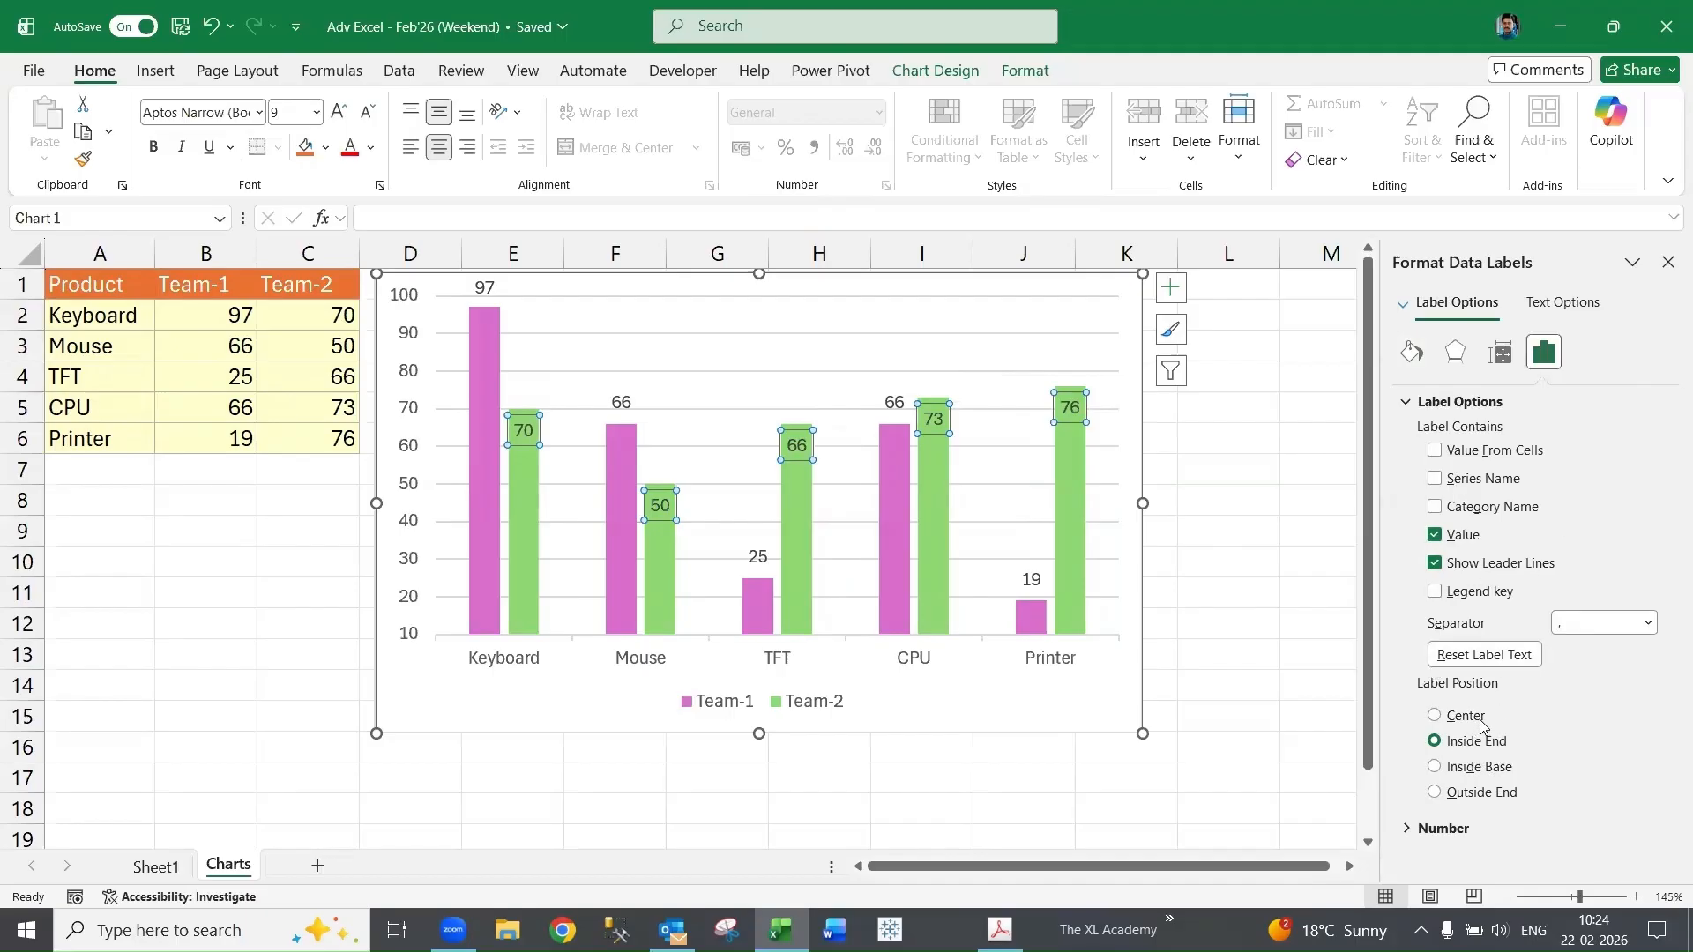
left_click(1667, 261)
- Resize the chart smaller so it spans roughly columns D to H and rows 1 to 8
left_click(1256, 451)
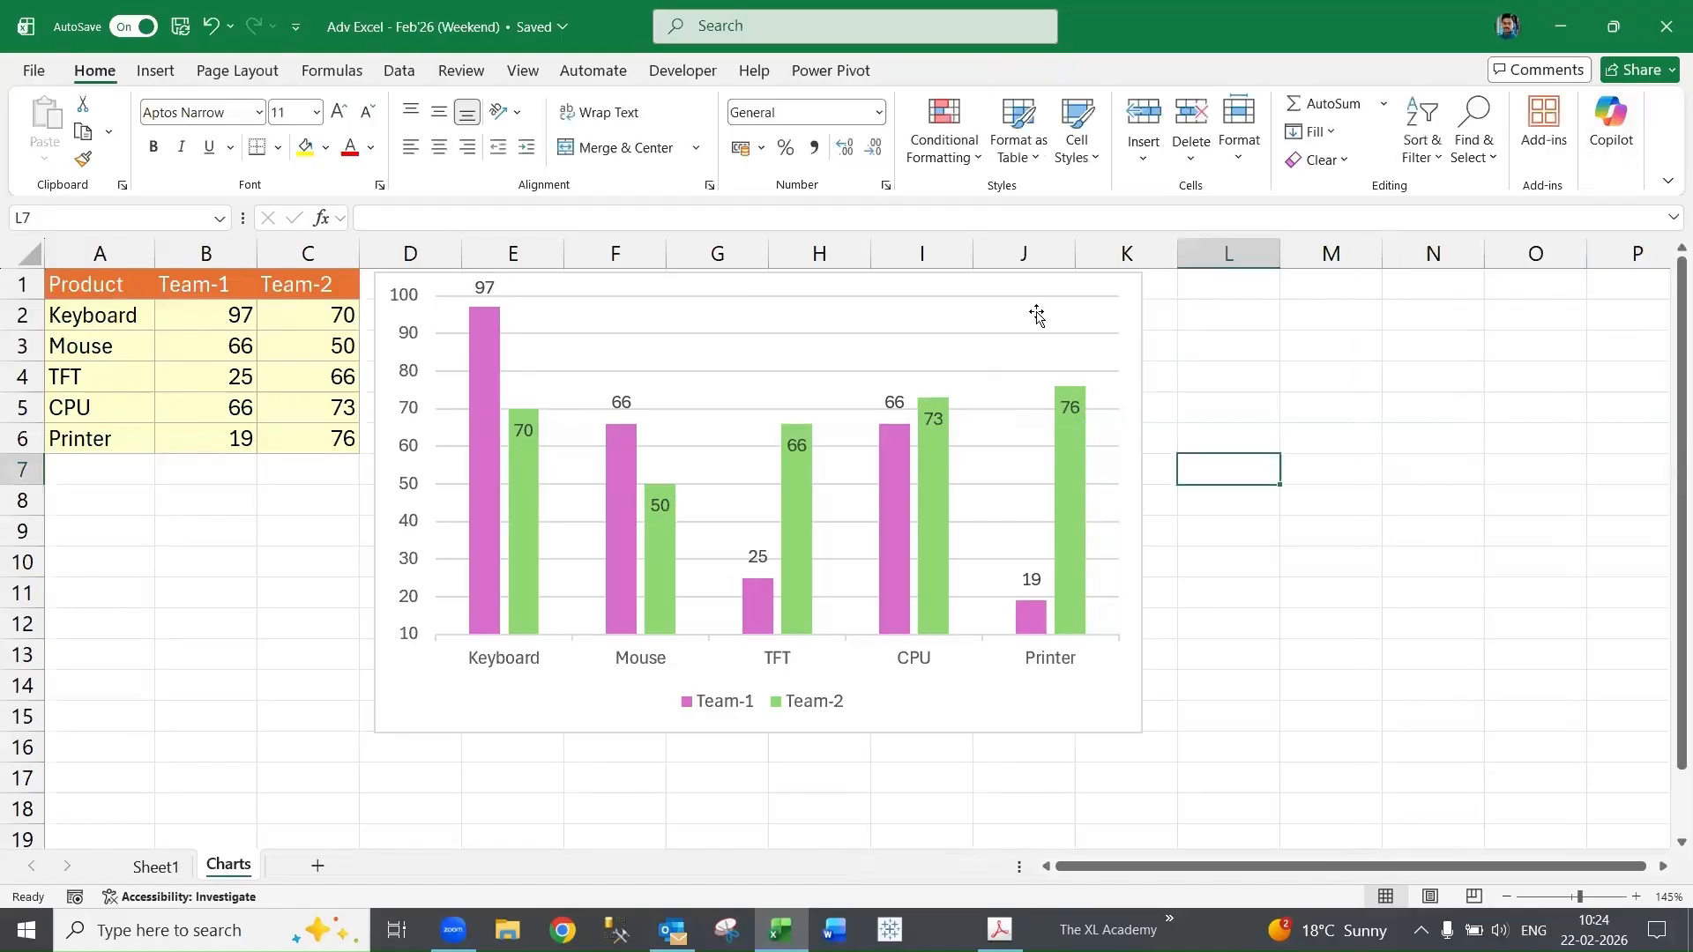
left_click(920, 451)
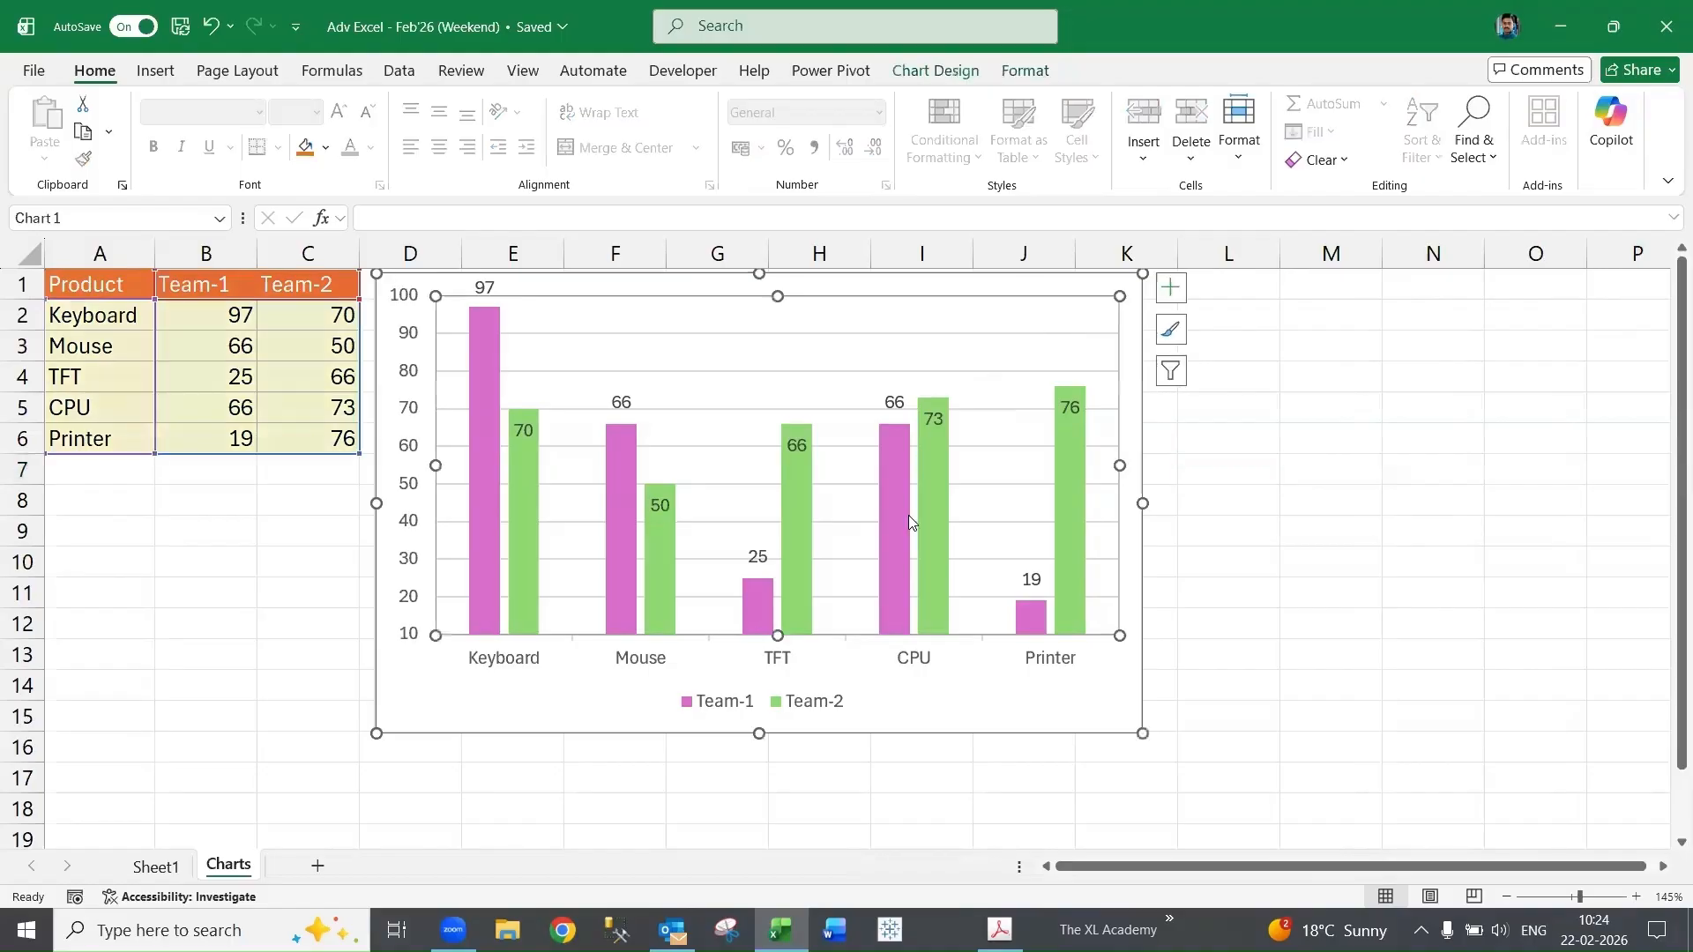
left_click_drag(1139, 731, 799, 495)
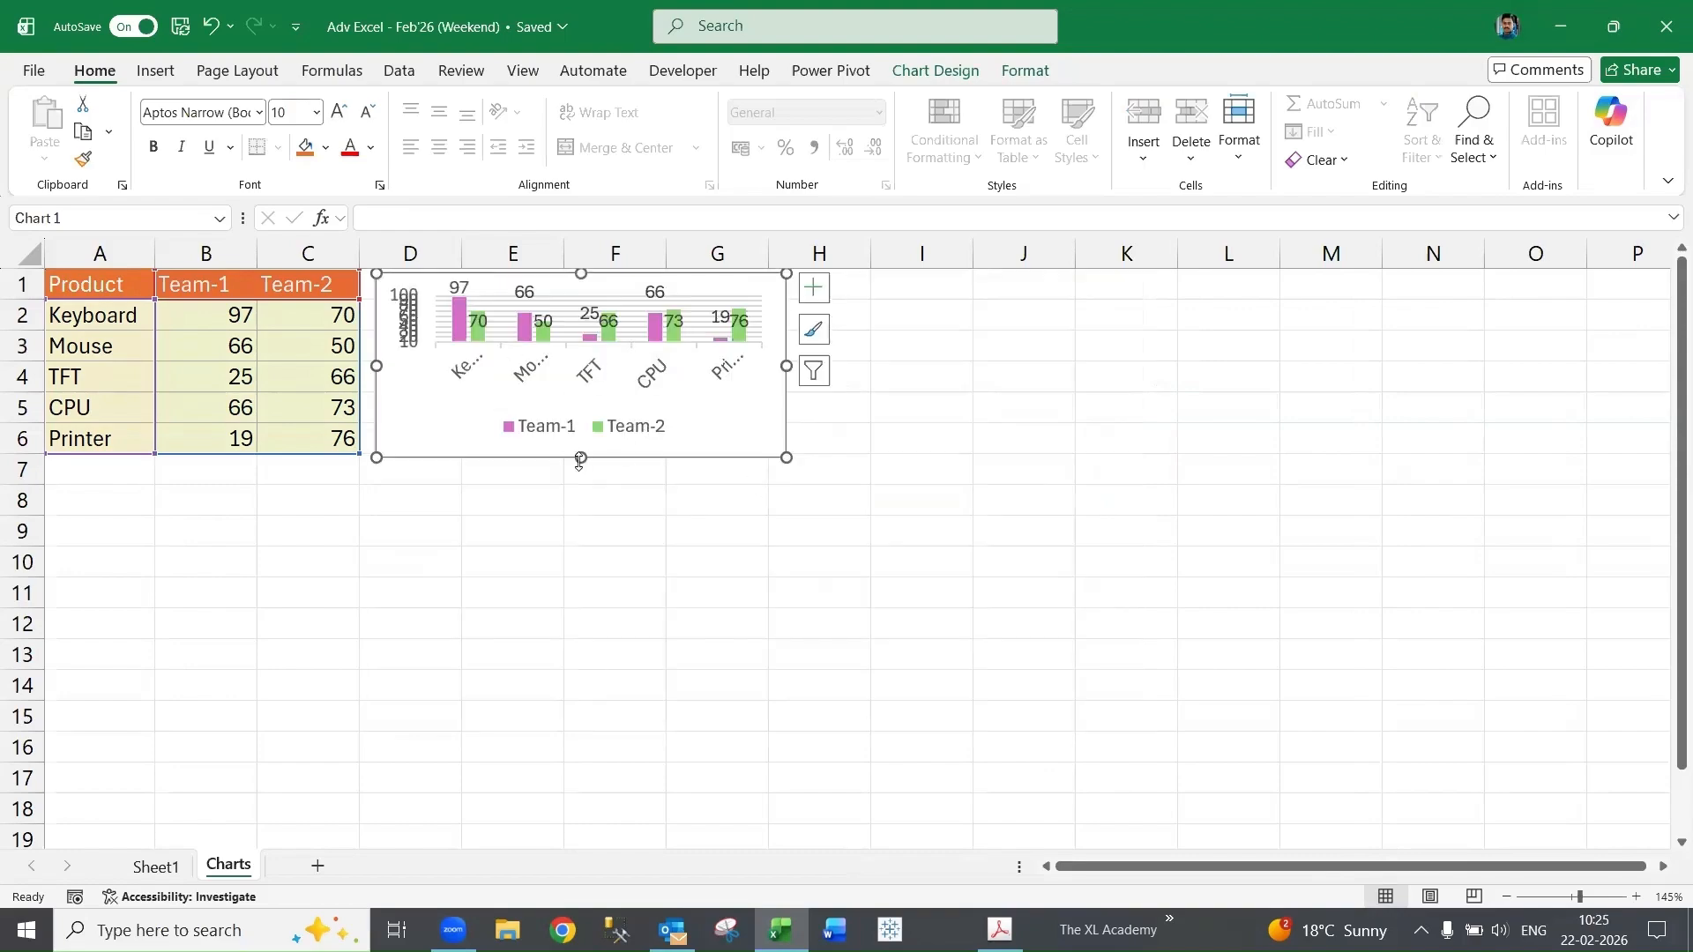
left_click_drag(785, 457, 787, 519)
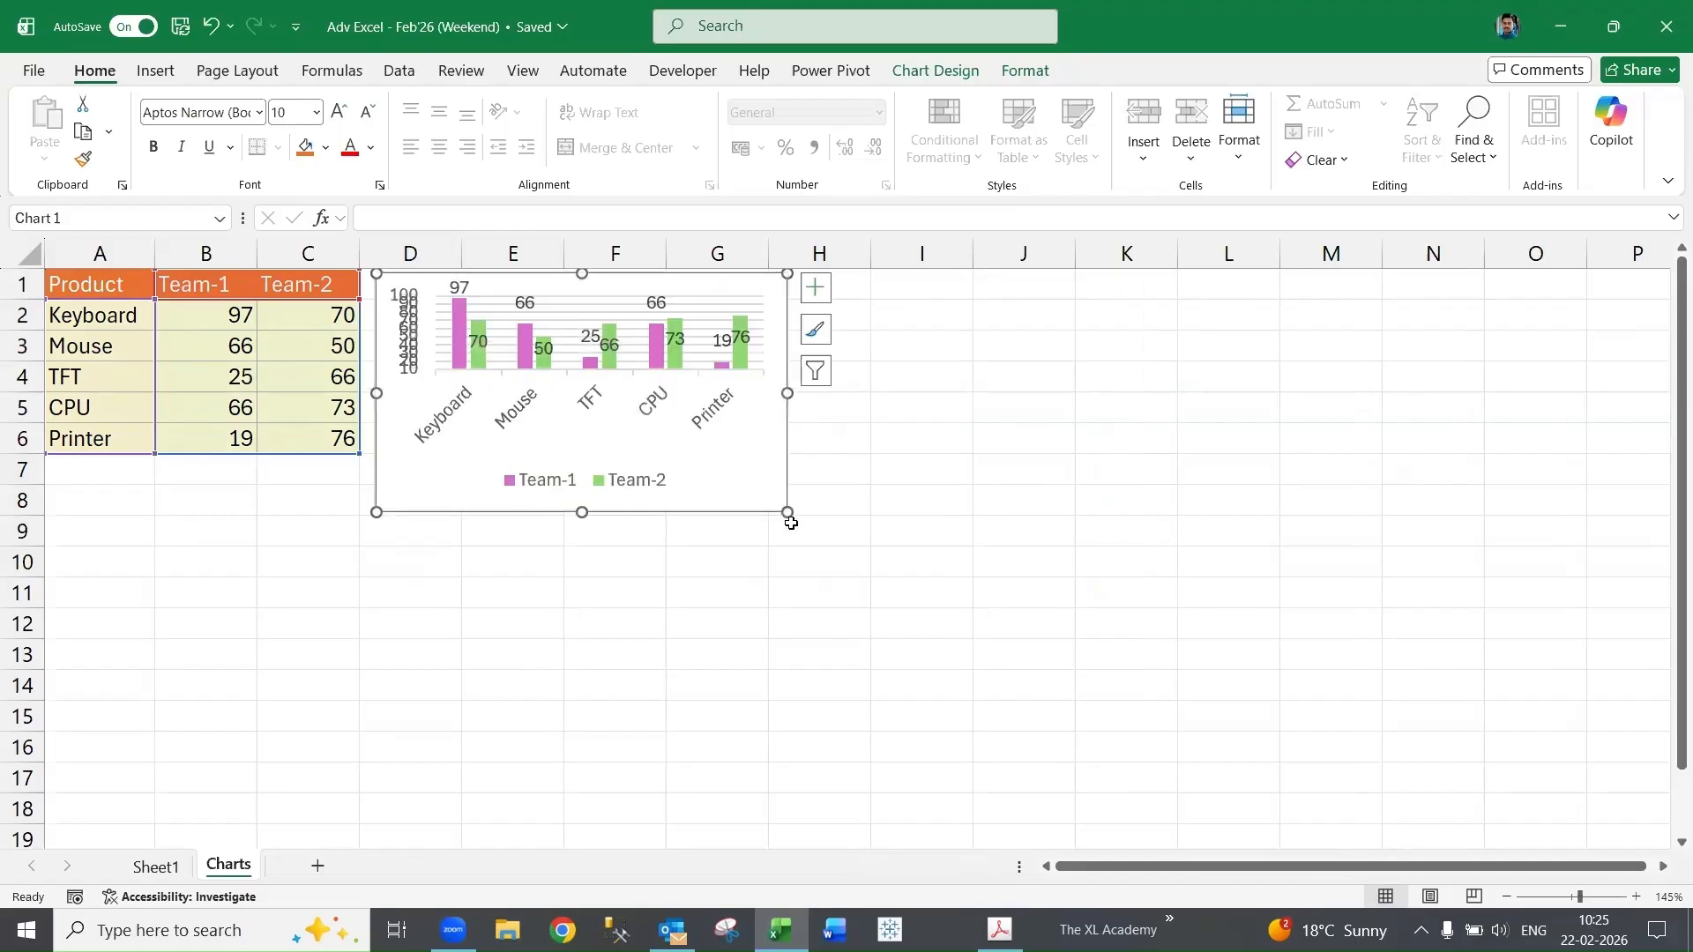
- Set the vertical axis major unit to 20
left_click(730, 322)
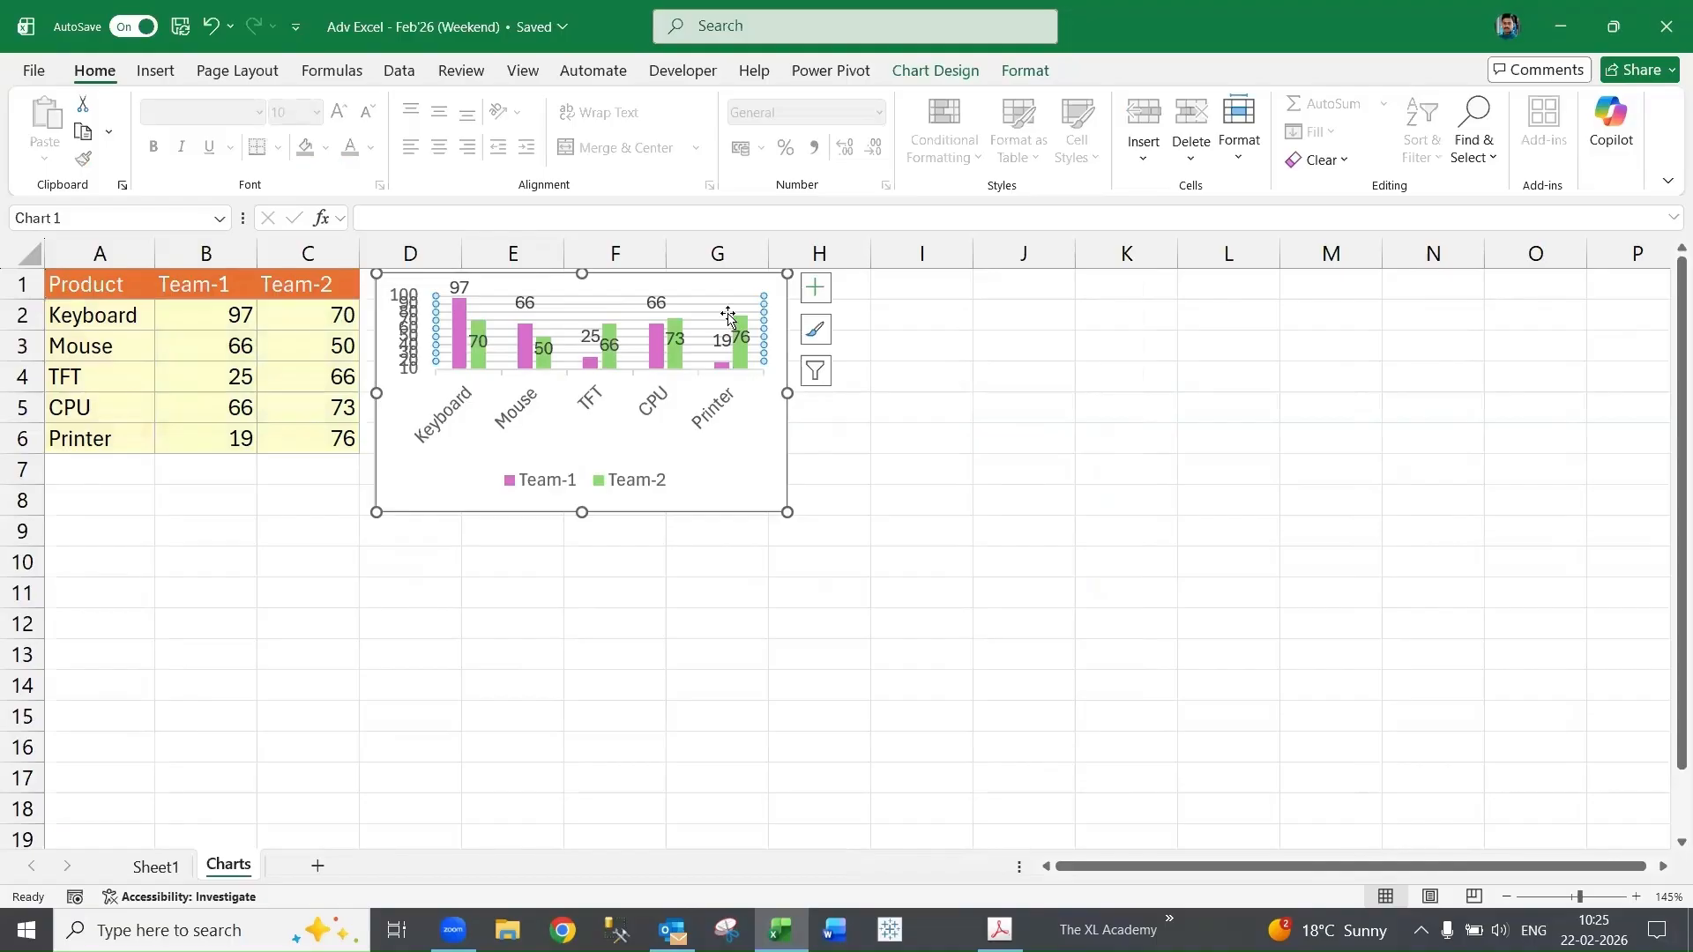
key("Escape")
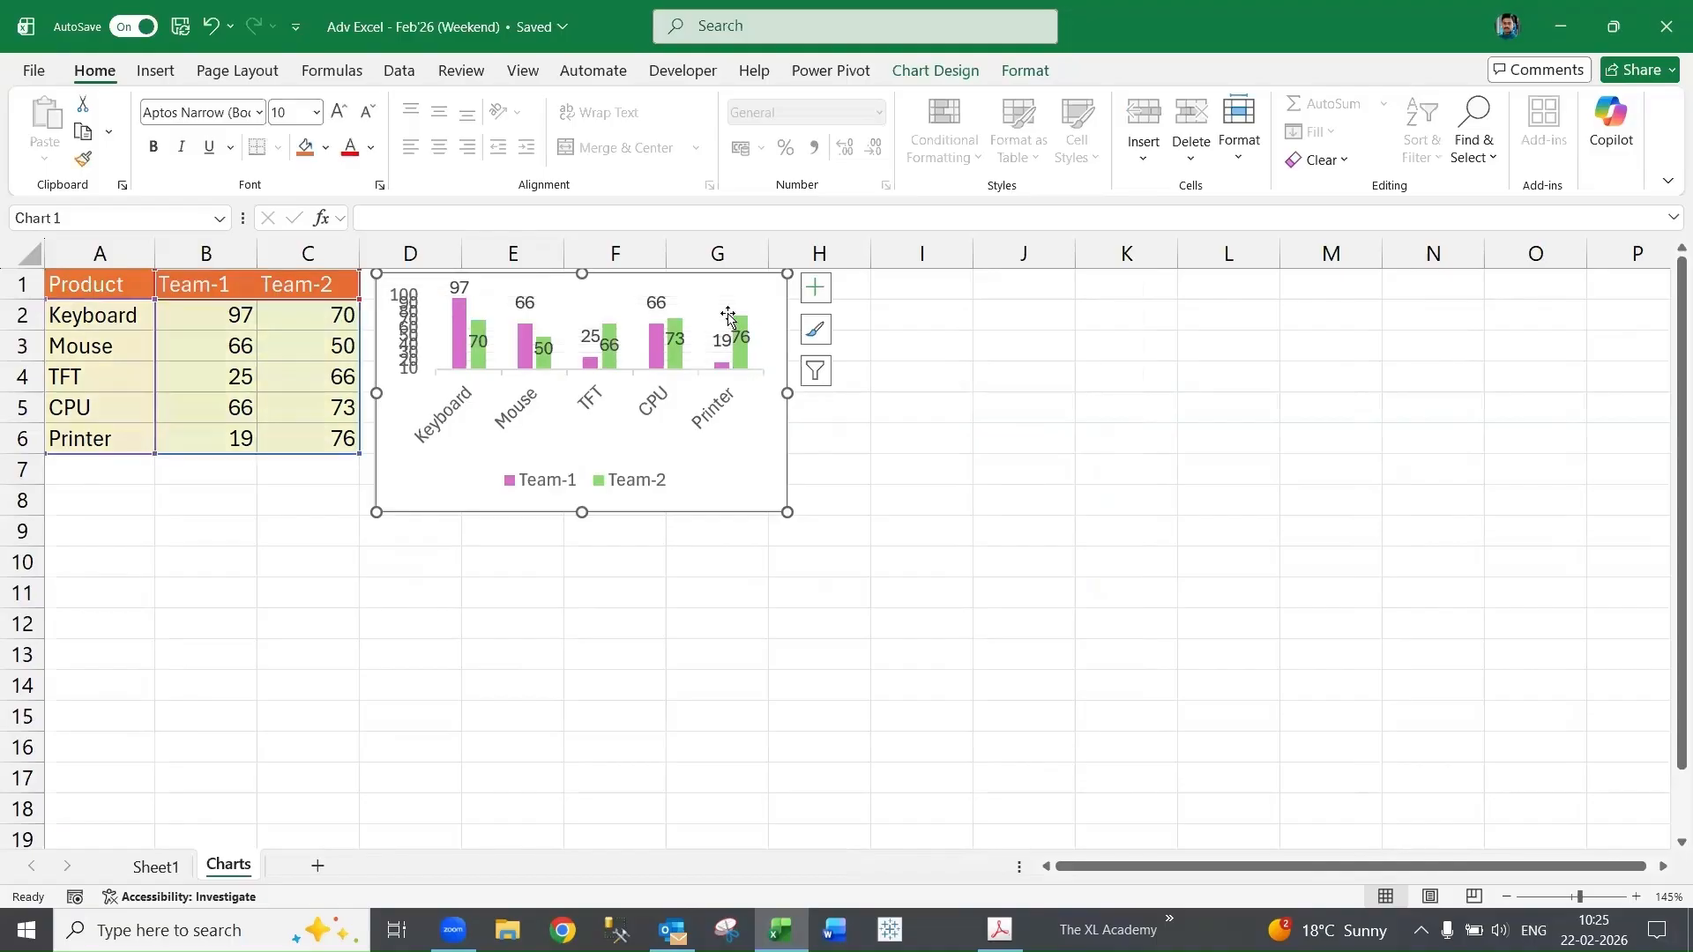
right_click(413, 333)
left_click(481, 607)
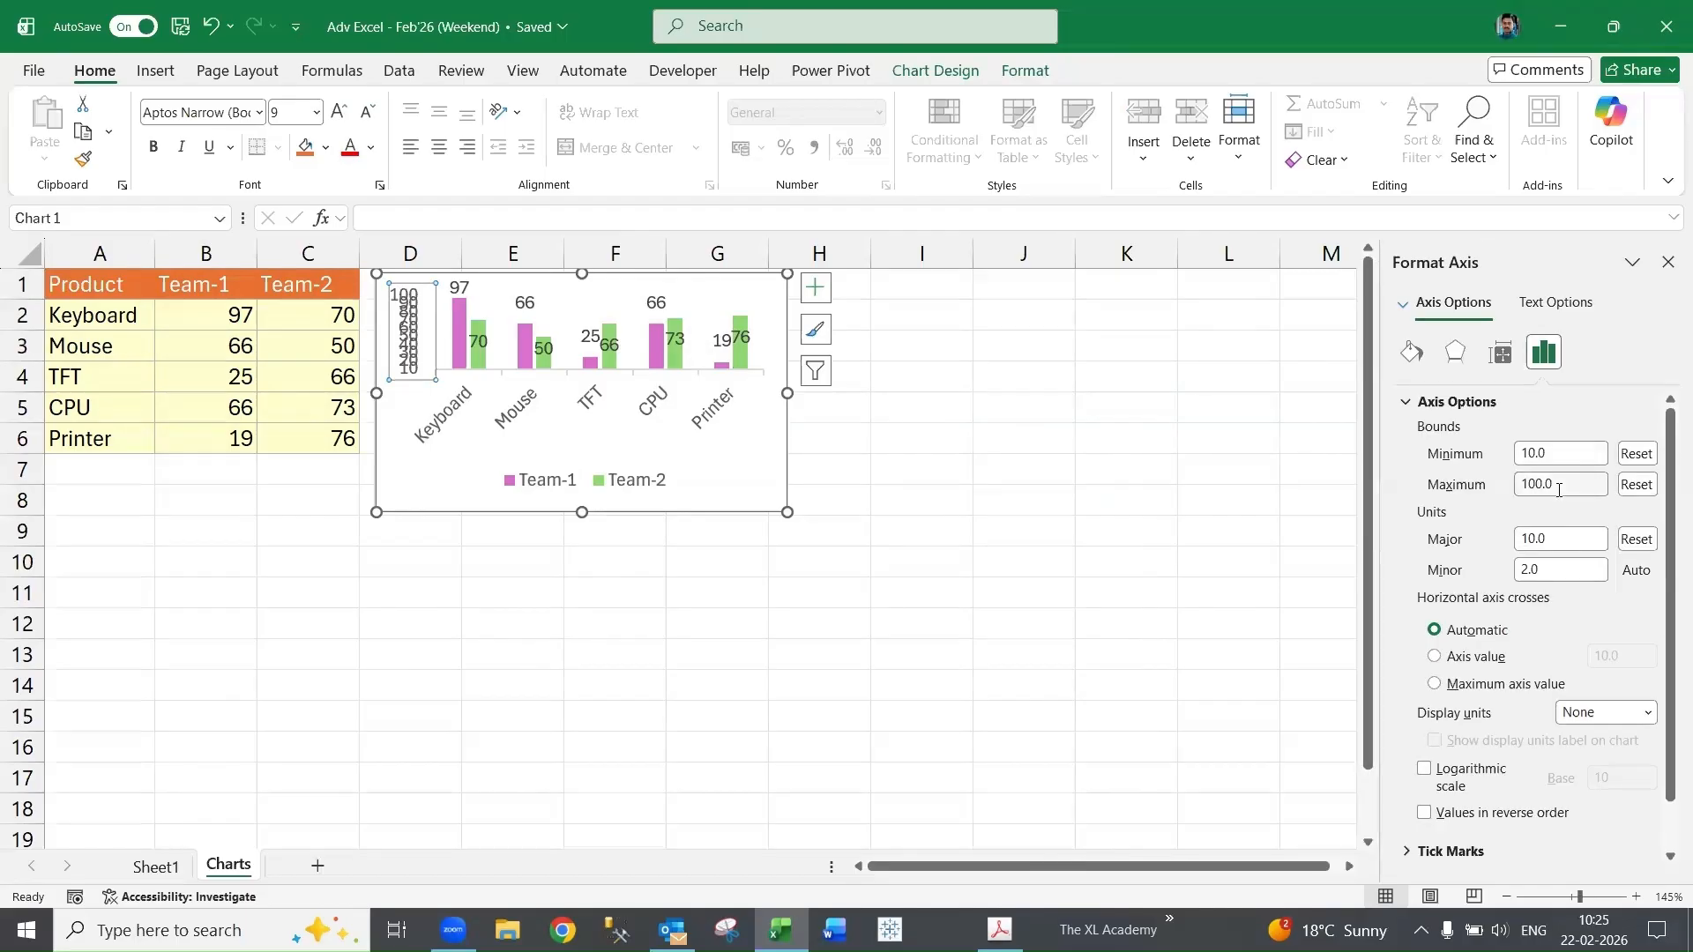
left_click_drag(1565, 540, 1318, 558)
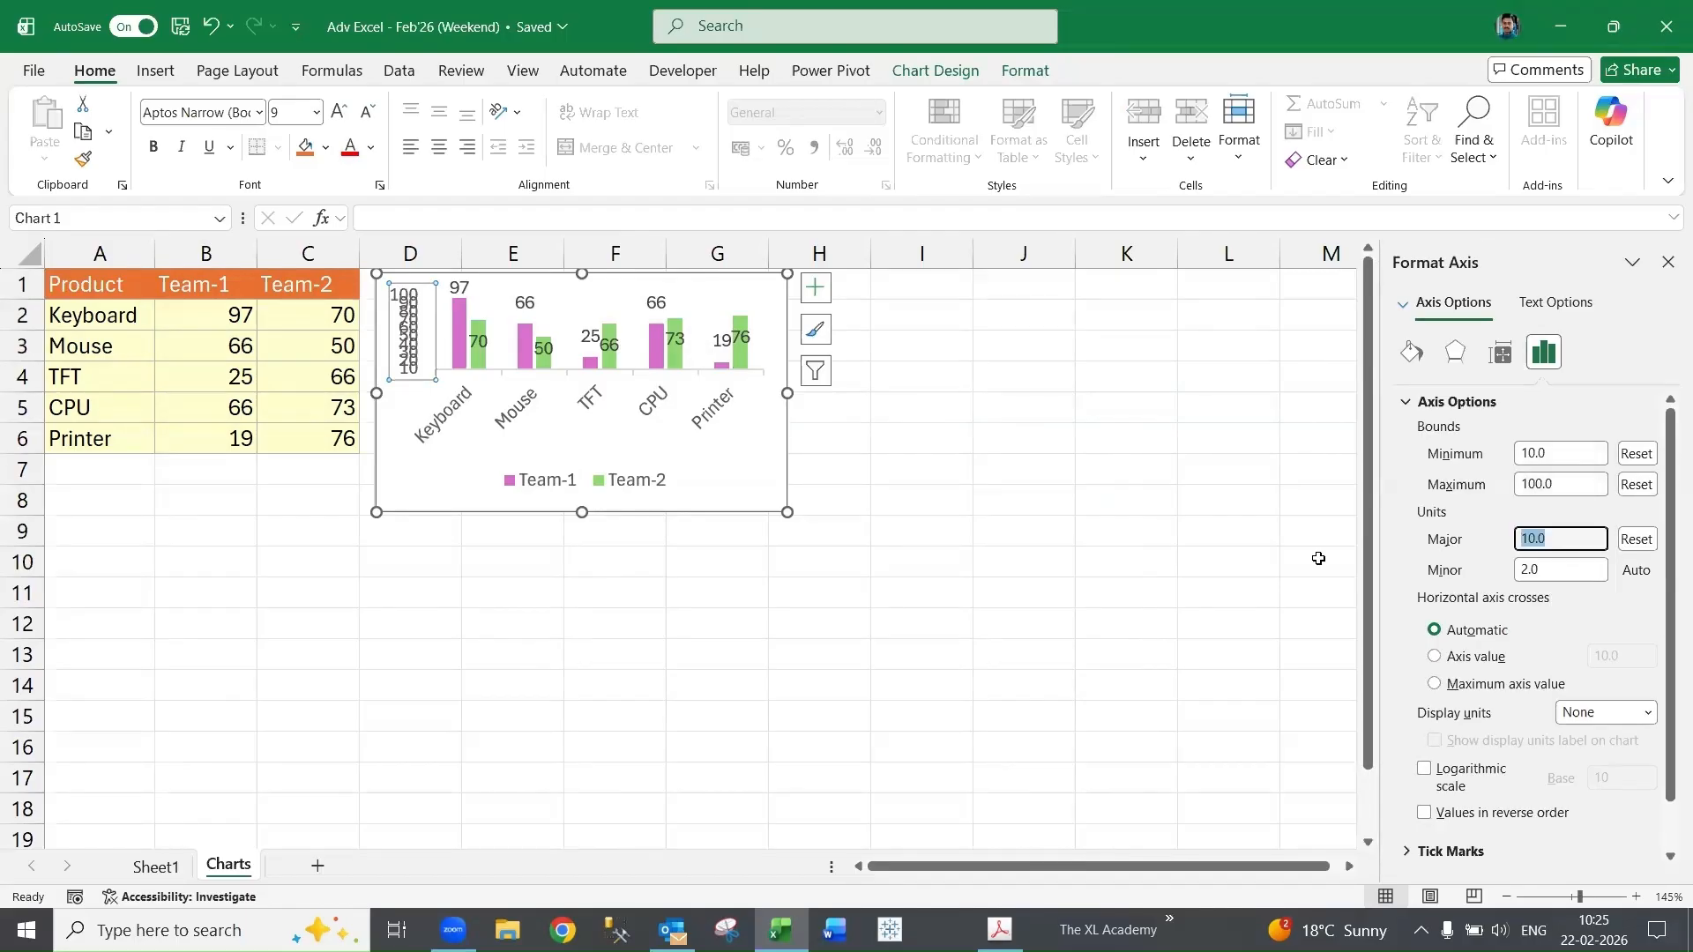
type("20")
key("Tab")
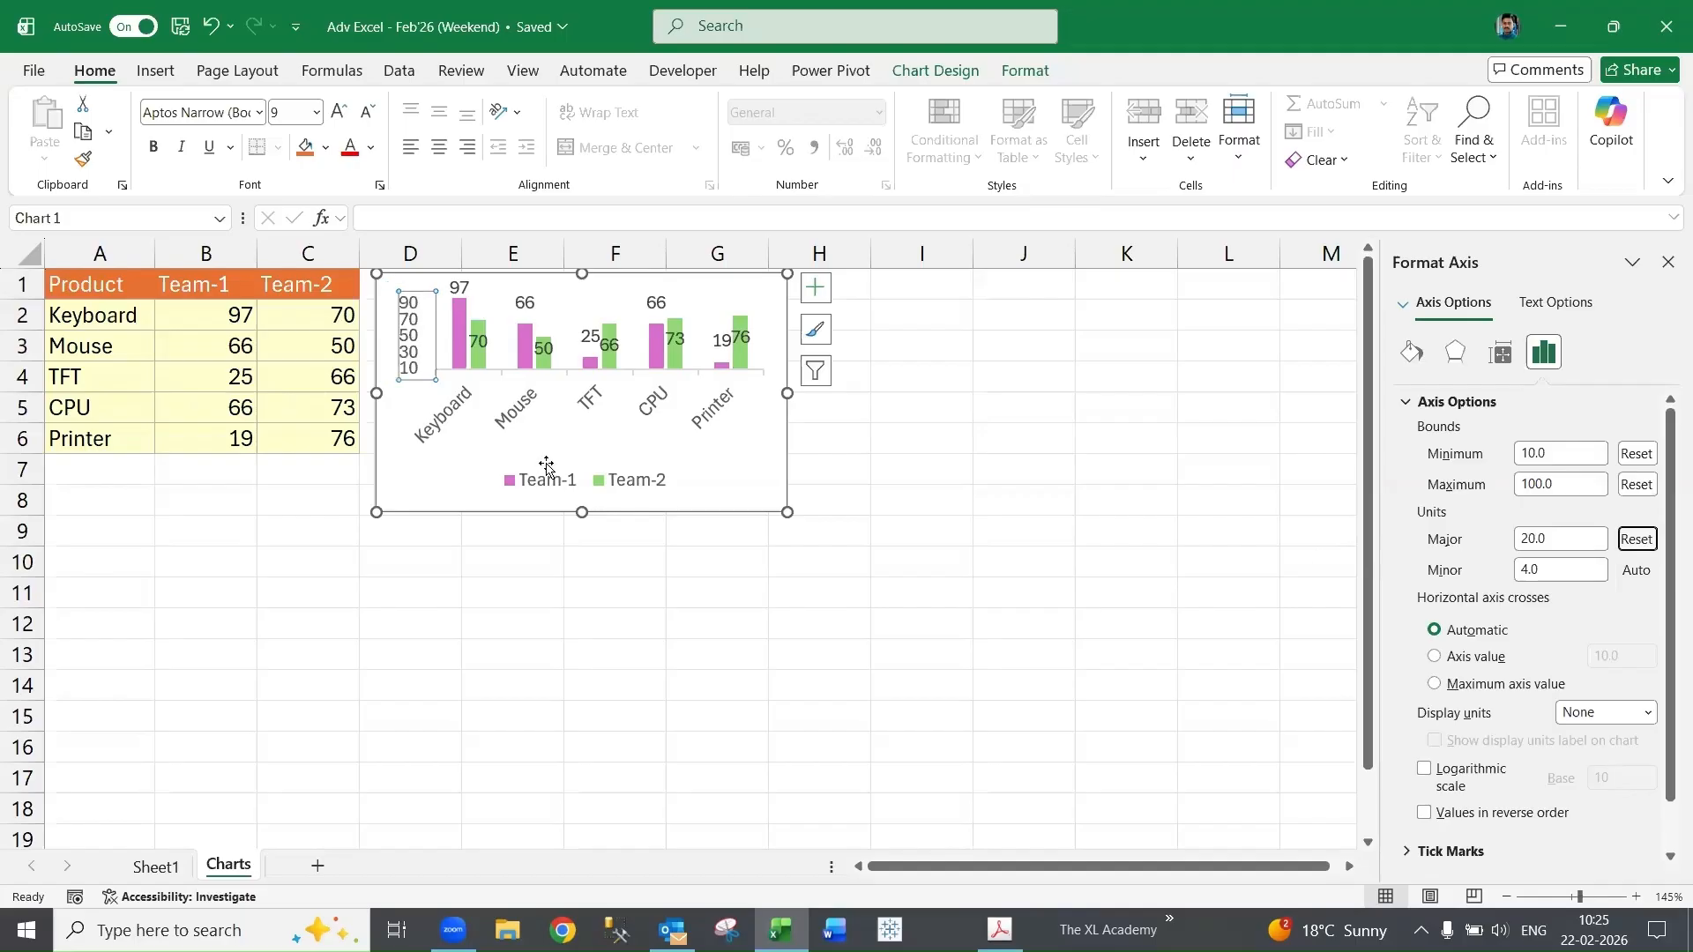
- Turn off showing the legend without overlapping the chart
left_click(641, 487)
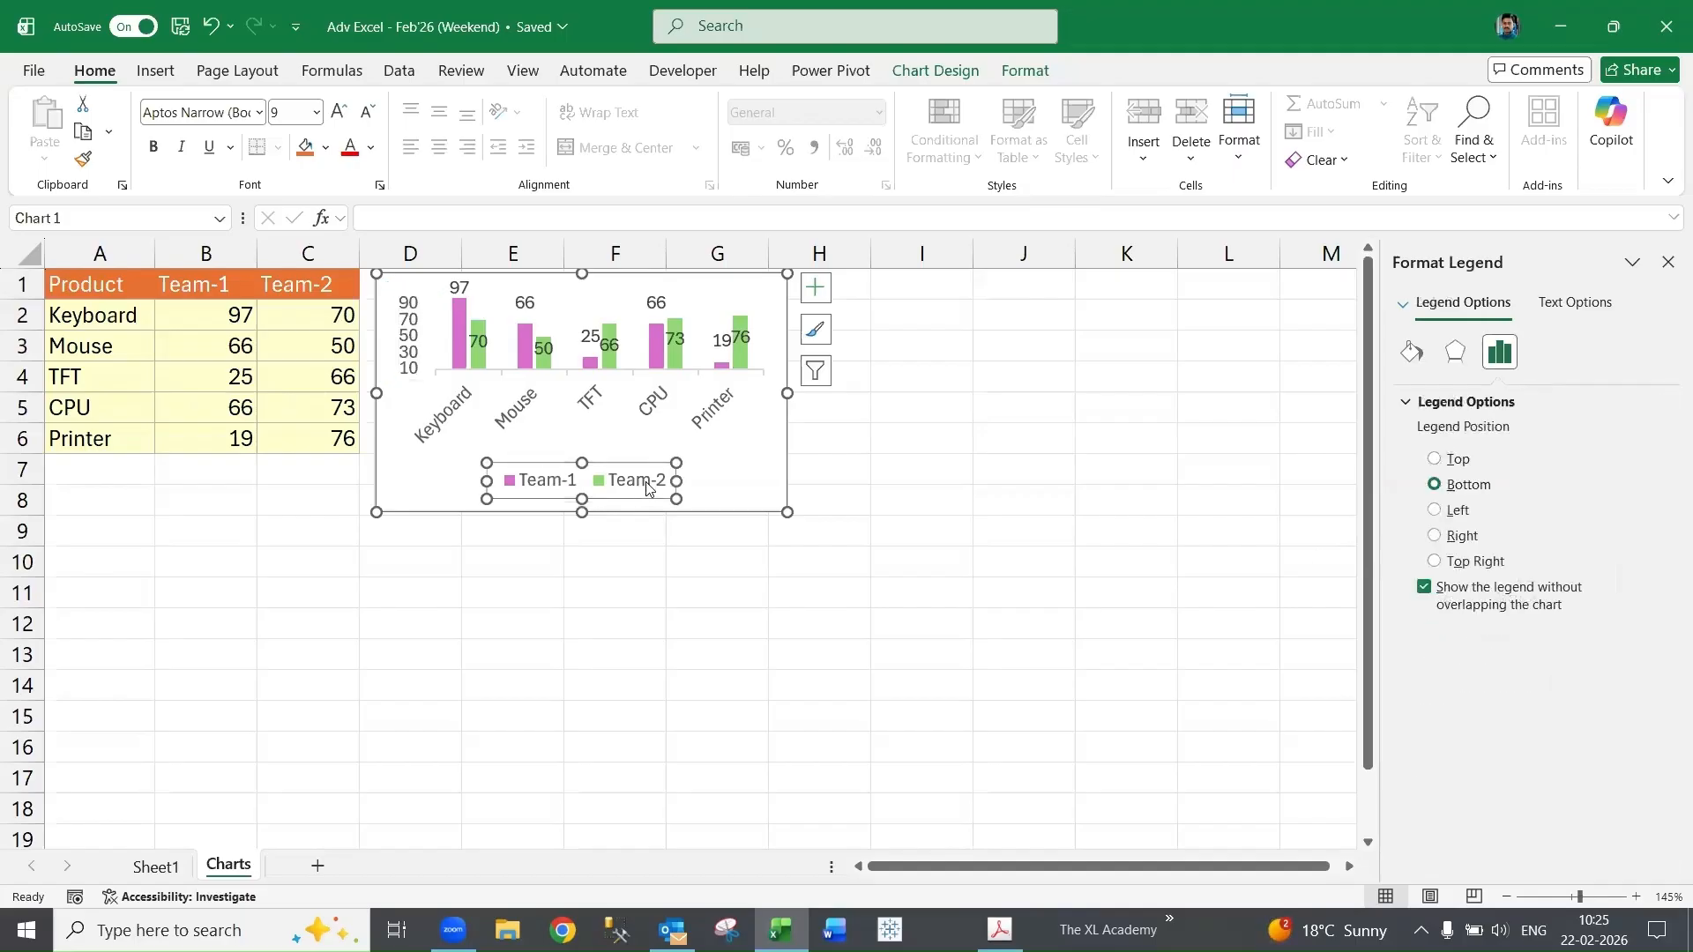
left_click(1425, 588)
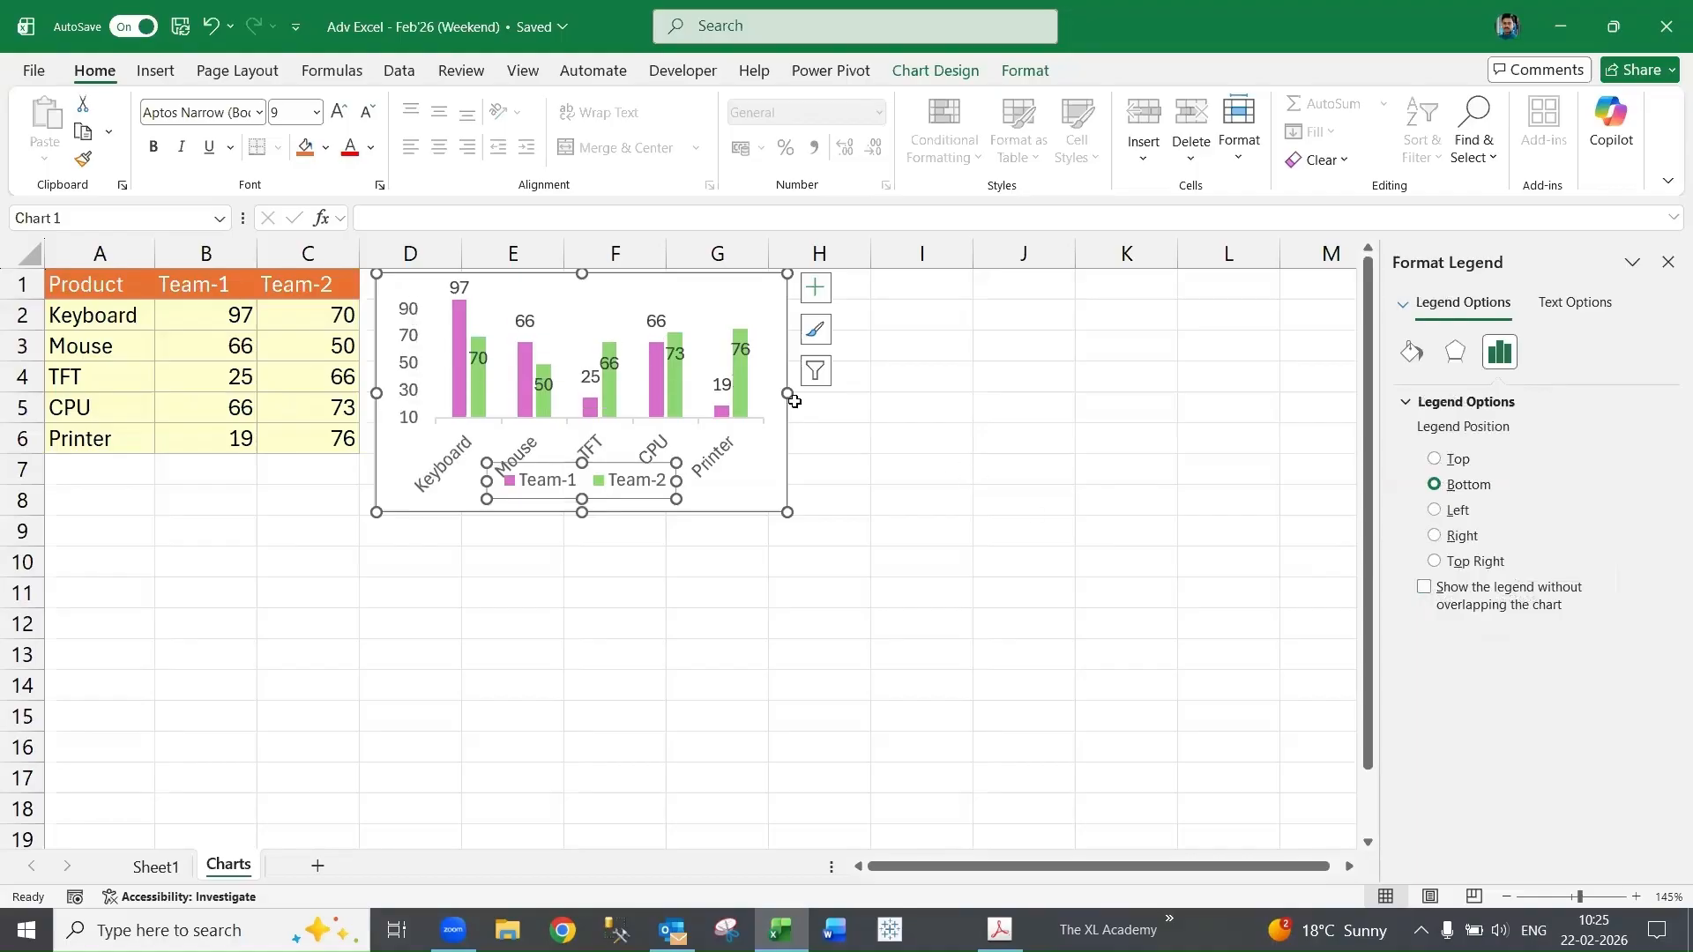
left_click(925, 384)
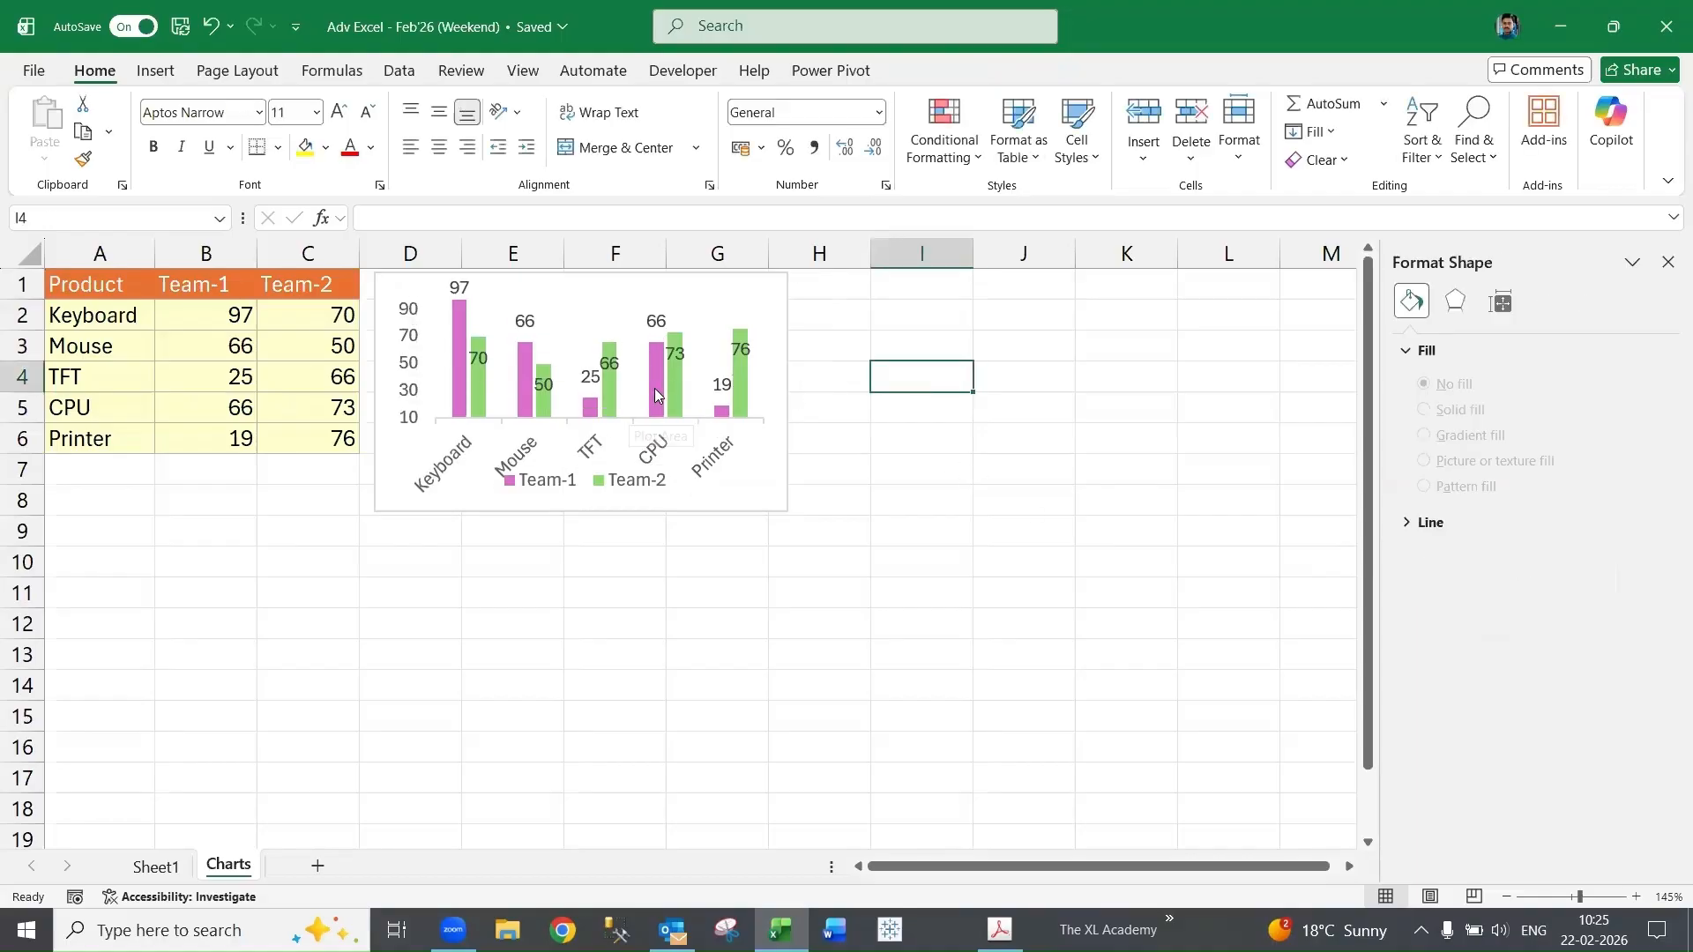
- Set the data series gap width to 50% and the series overlap to 0%
right_click(657, 390)
left_click(798, 633)
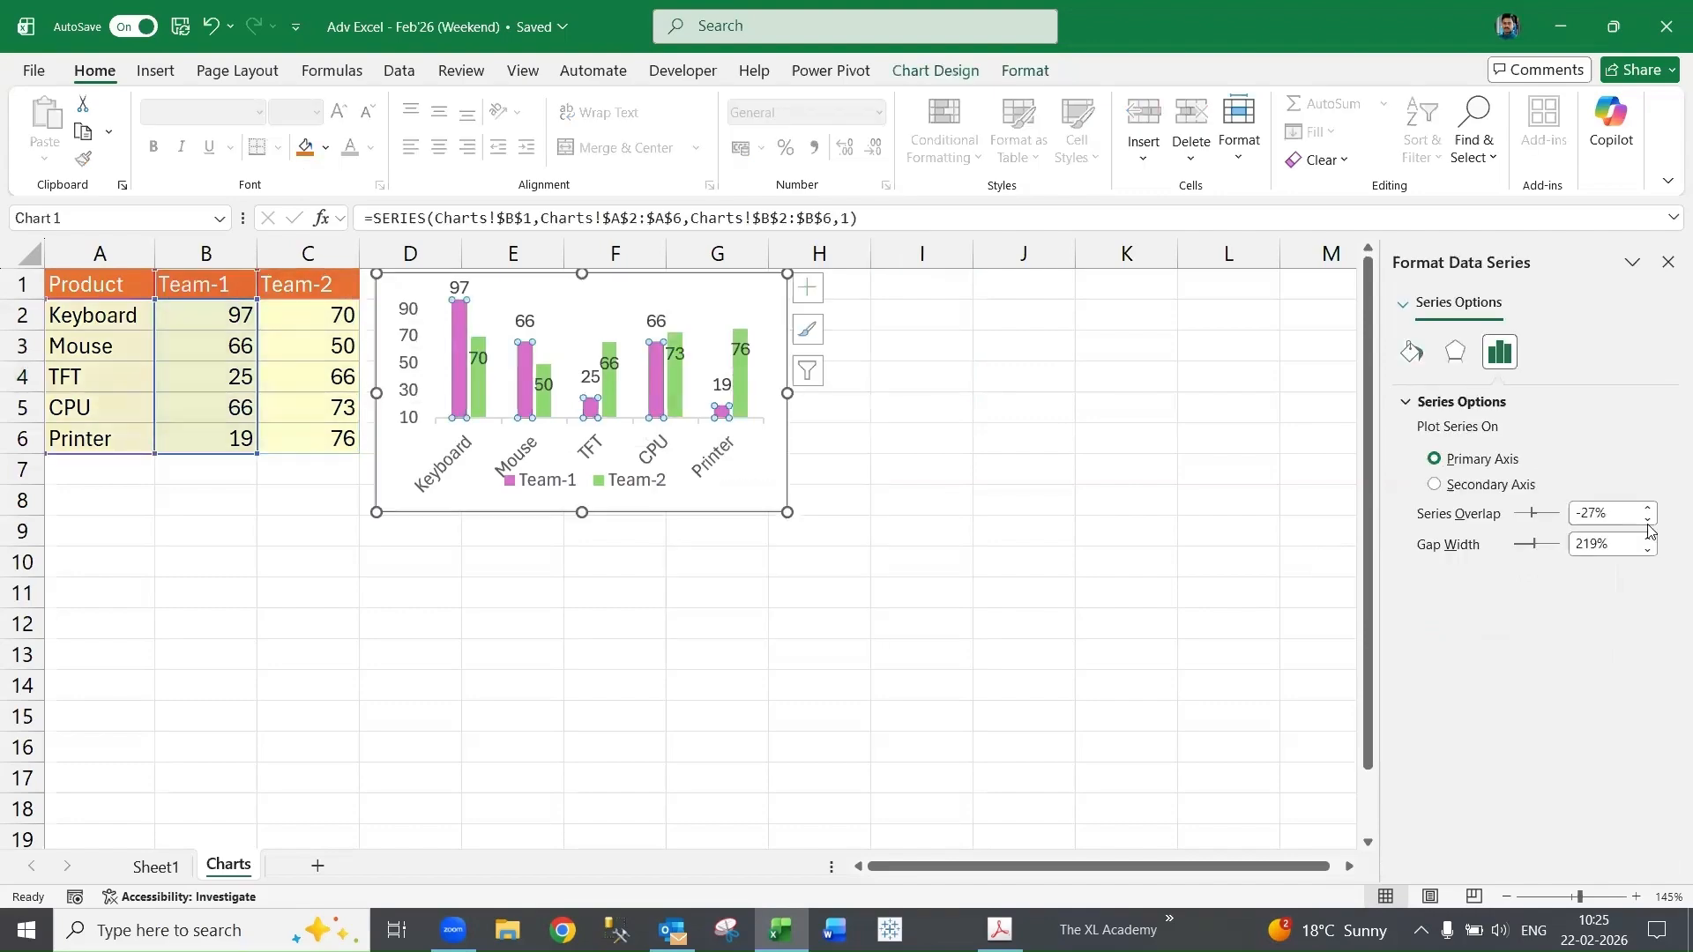
left_click(1464, 547)
key("BackSpace")
type("50")
key("Tab")
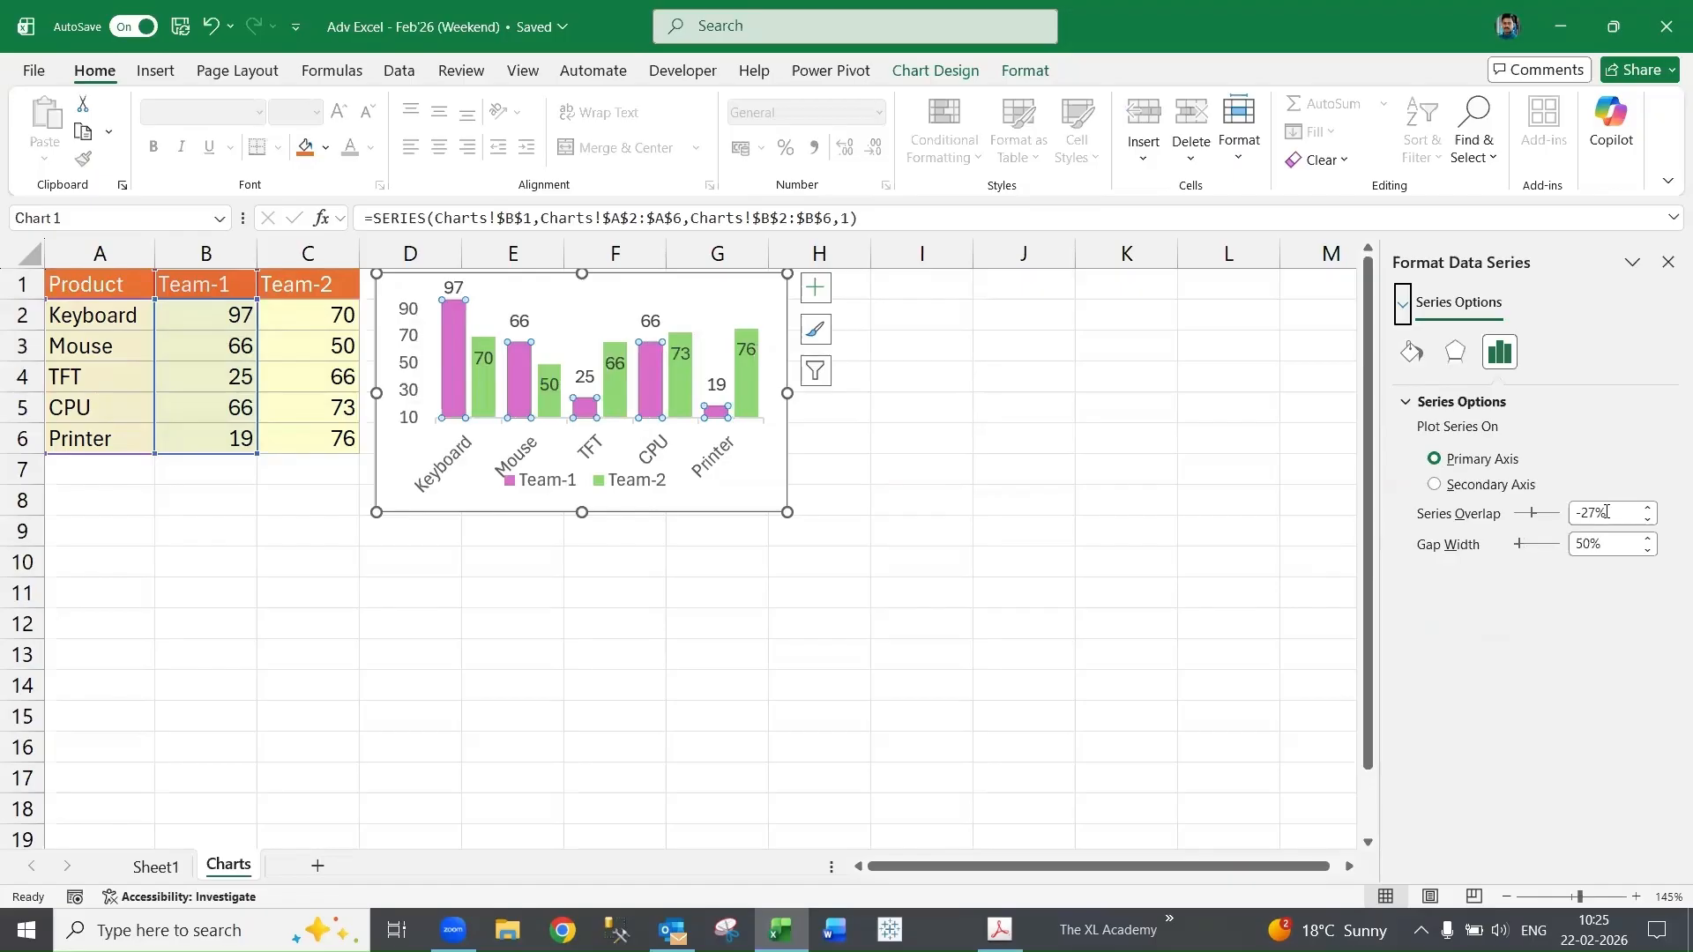
double_click(1587, 512)
key("BackSpace")
type("0")
key("Tab")
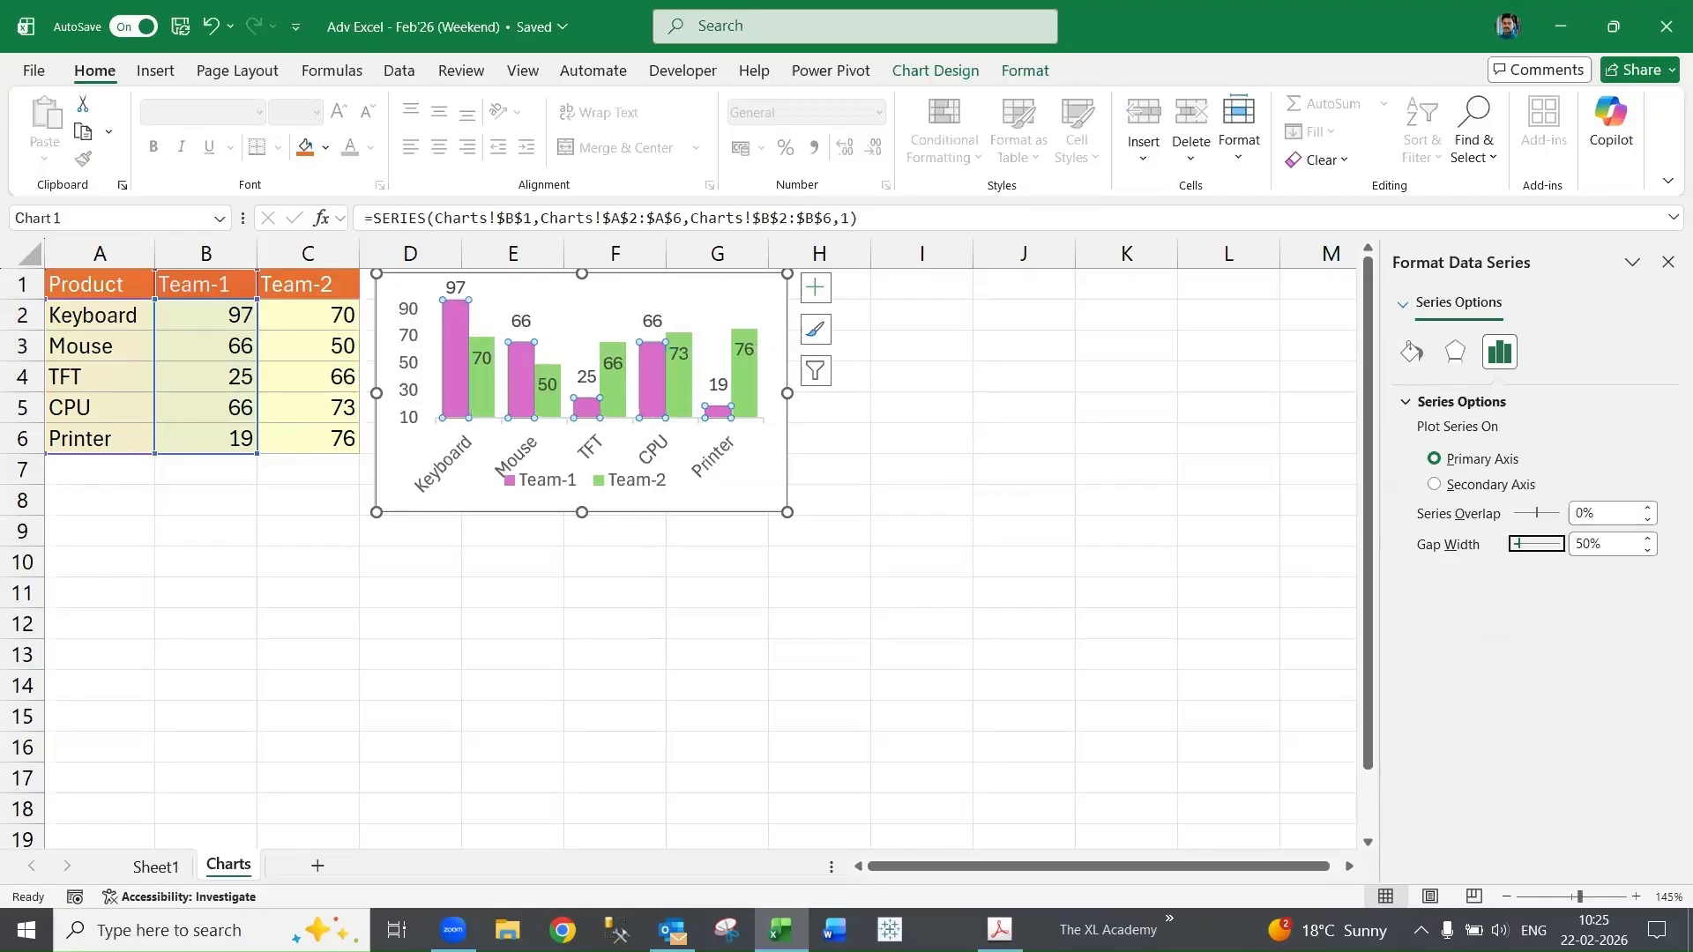
left_click(916, 456)
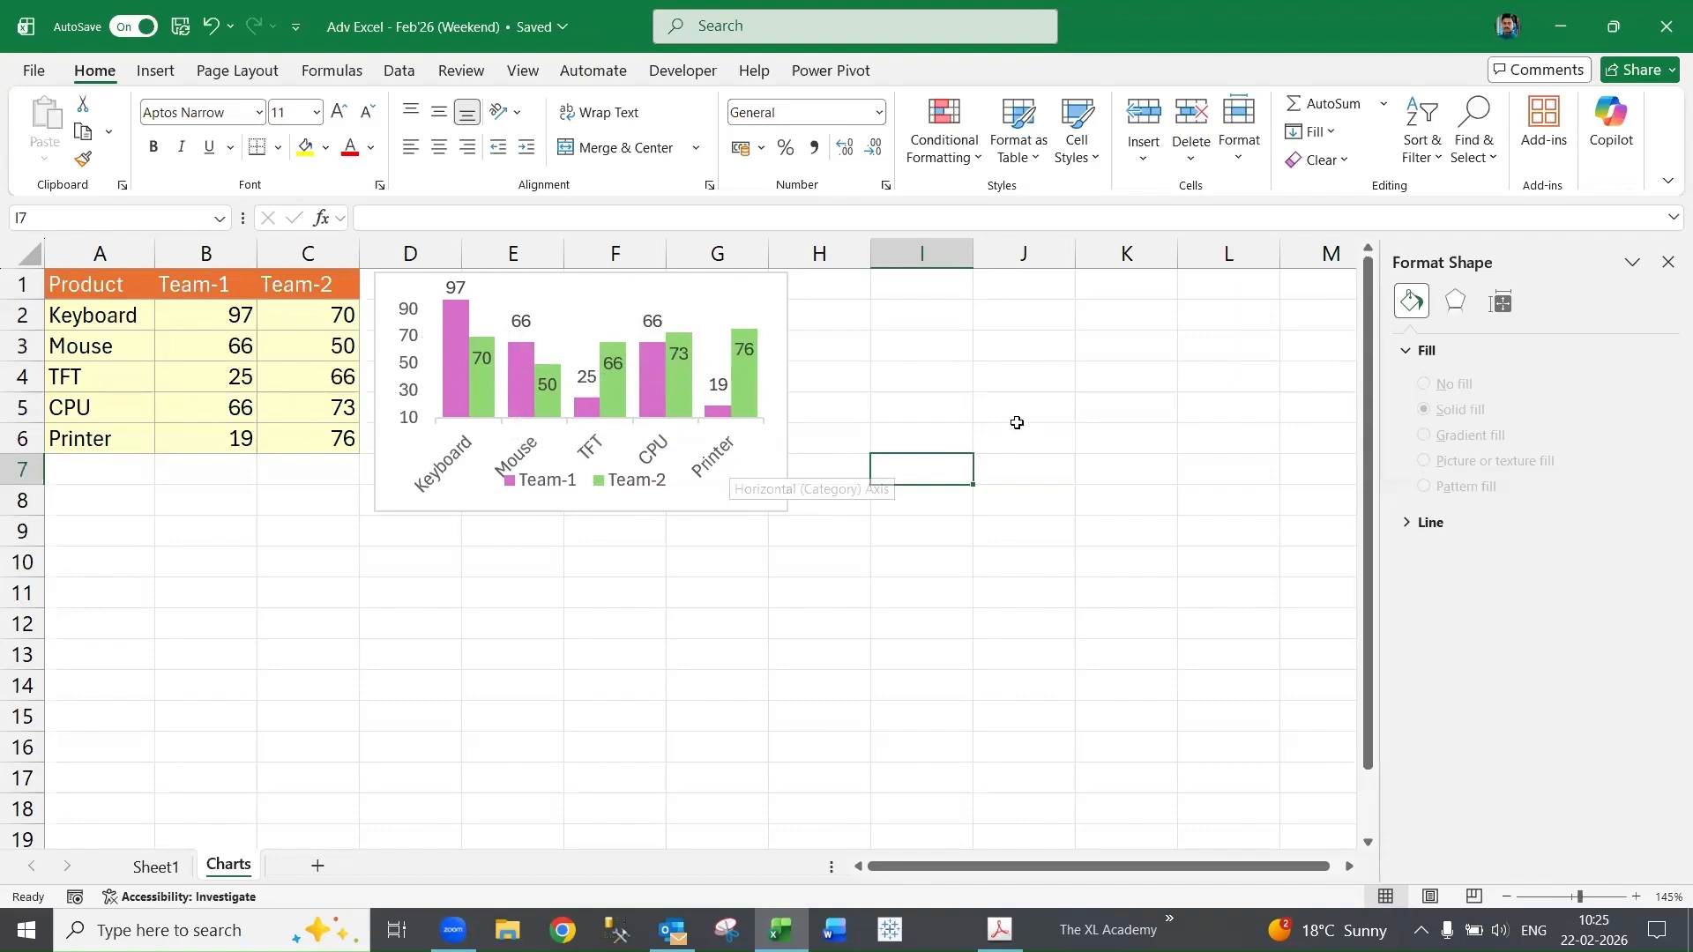
- Open the Change Chart Type dialog for the chart
left_click(982, 403)
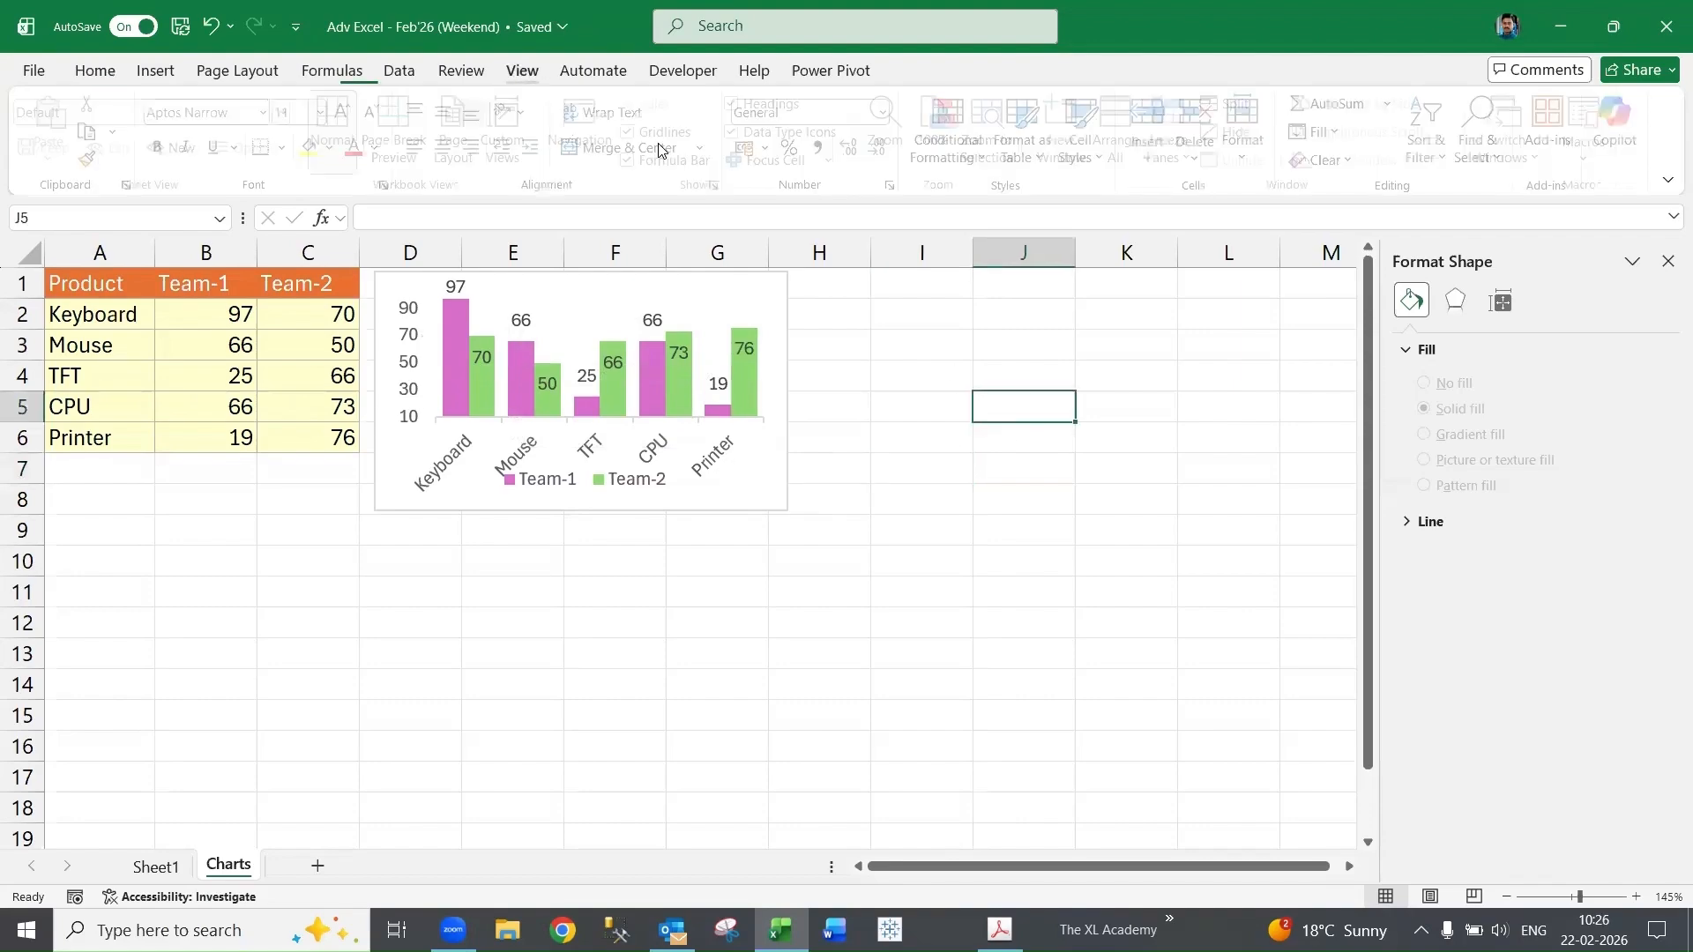
left_click(523, 70)
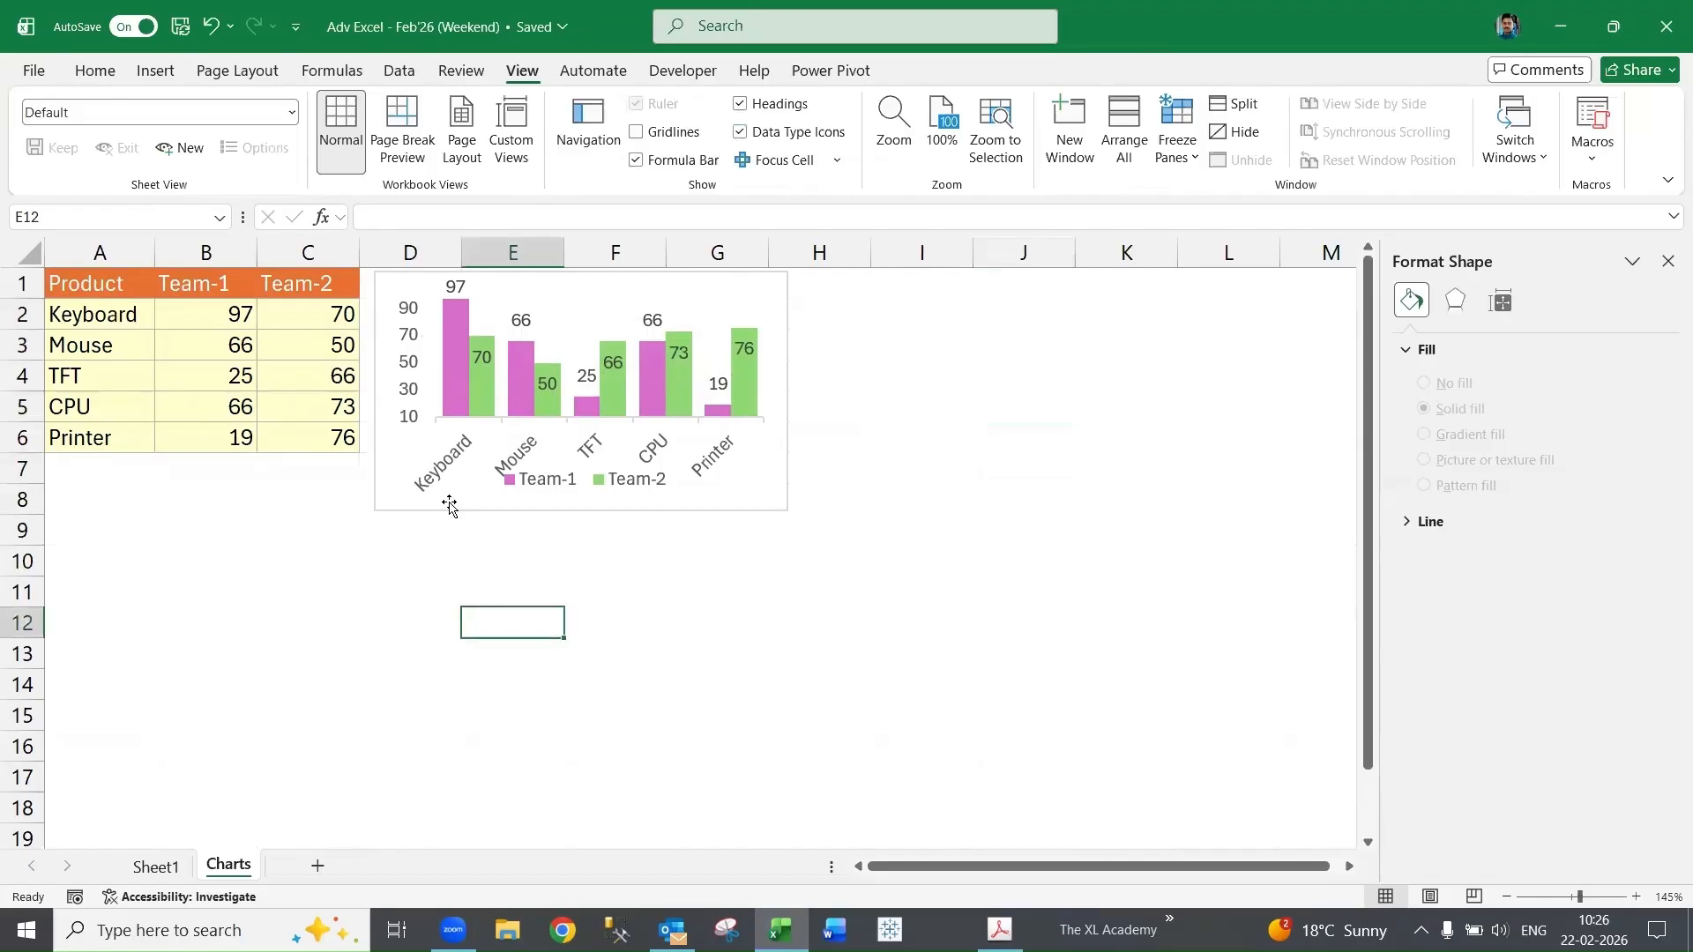
left_click(728, 315)
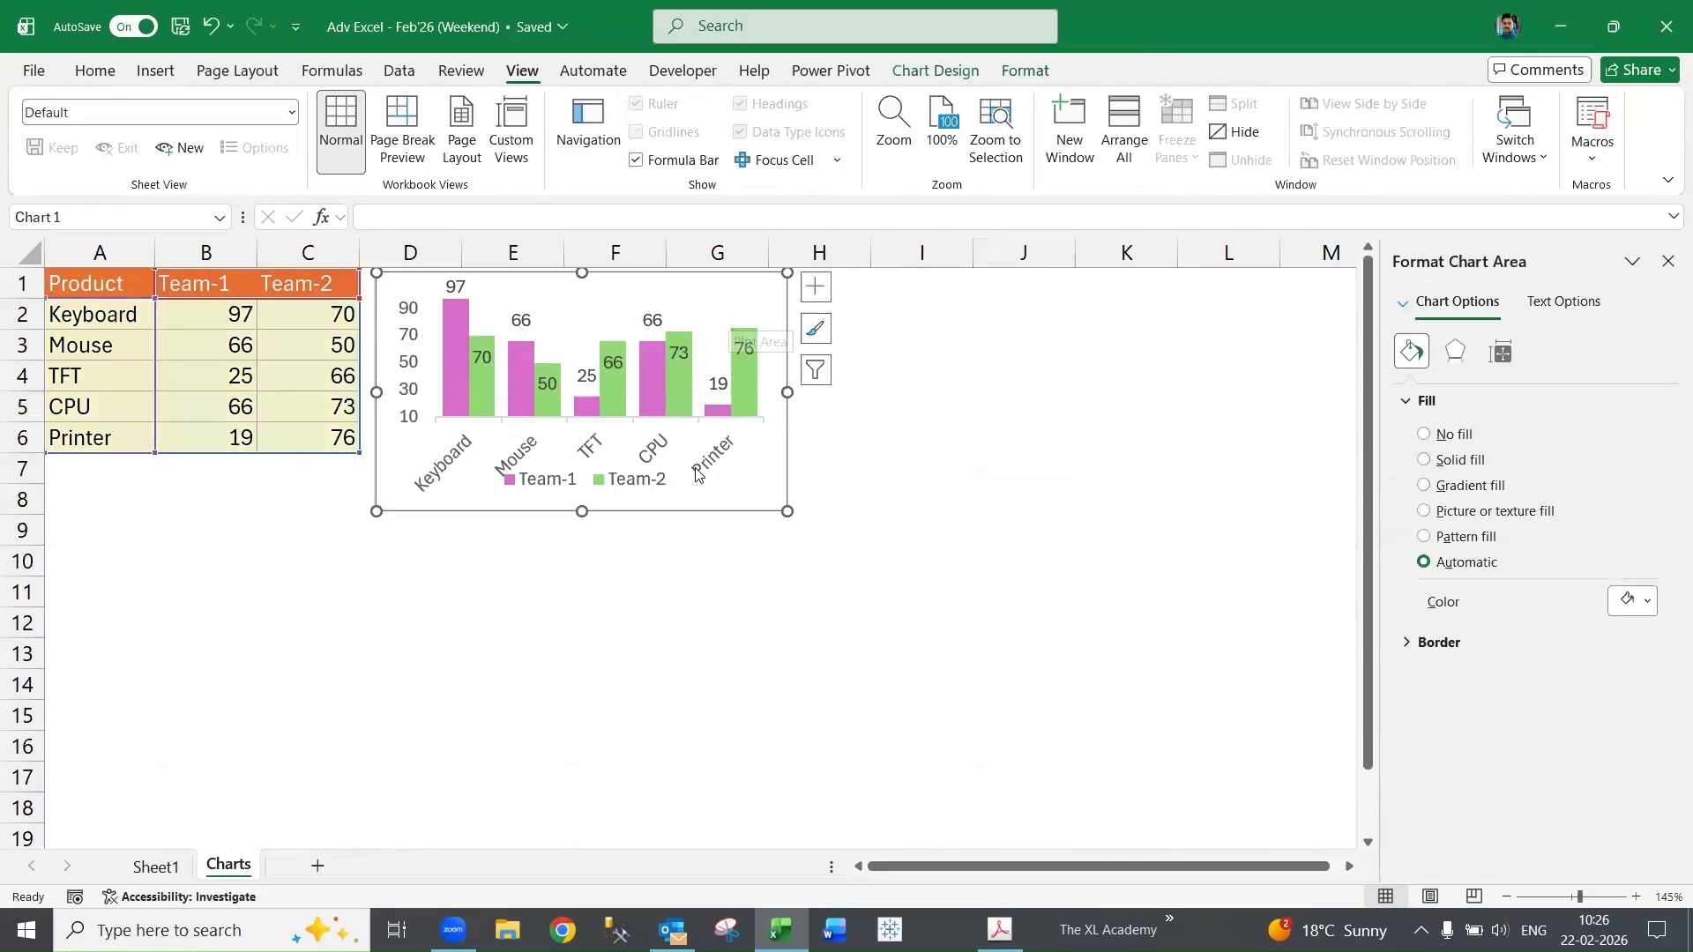
right_click(696, 287)
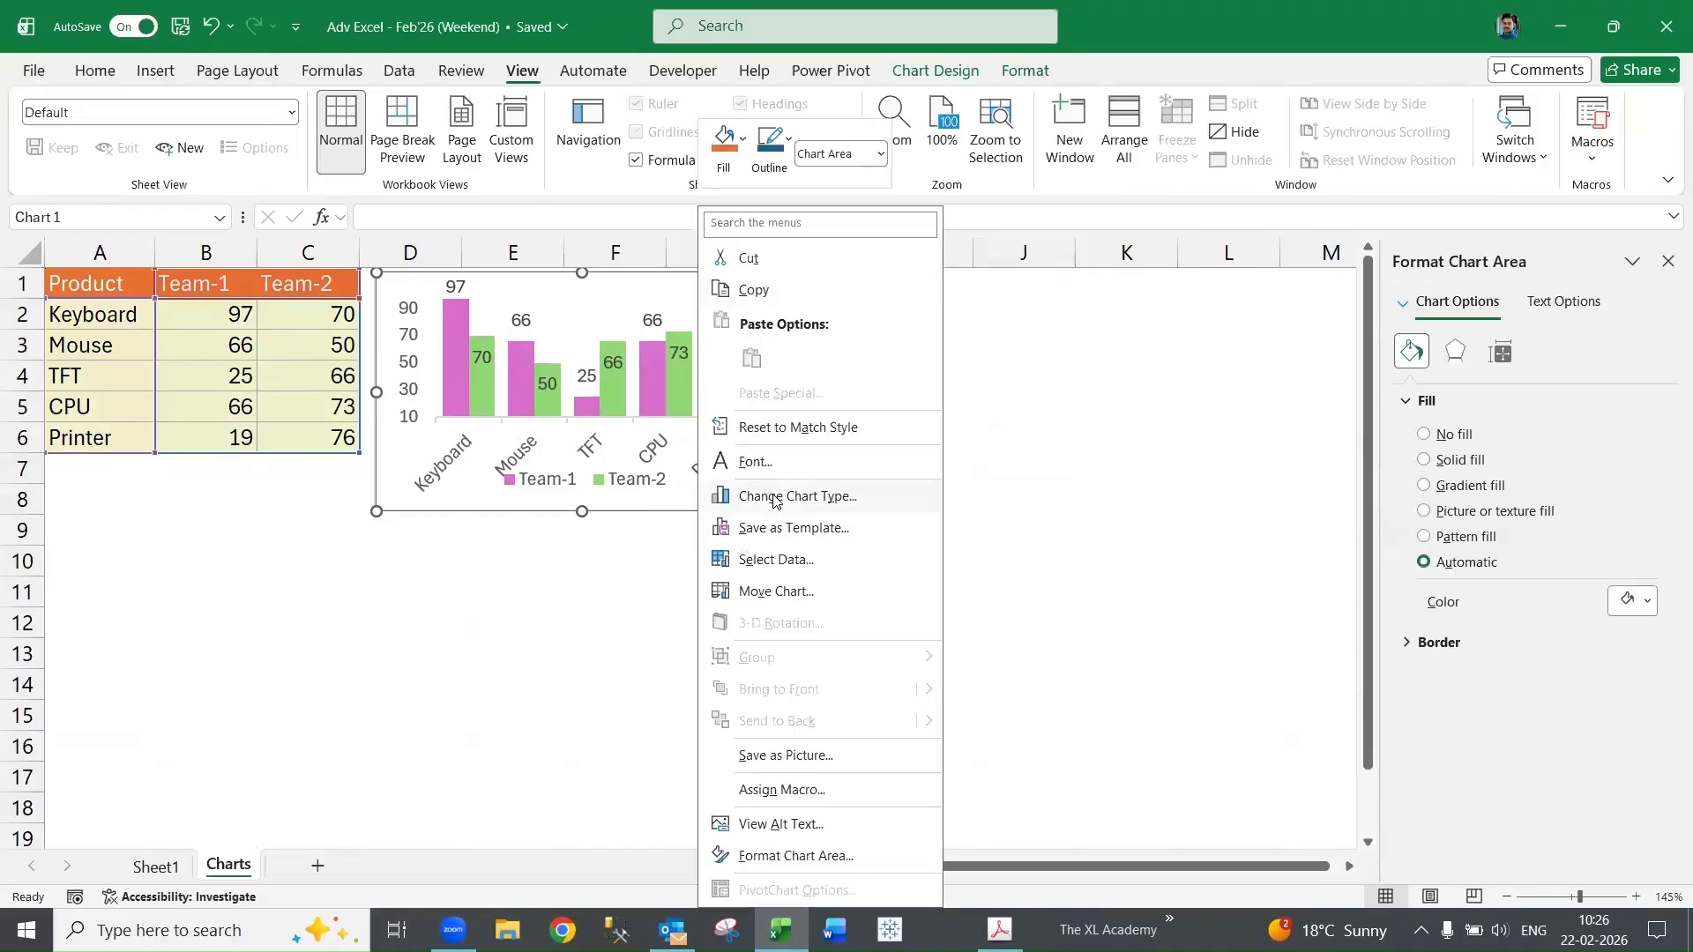
left_click(694, 497)
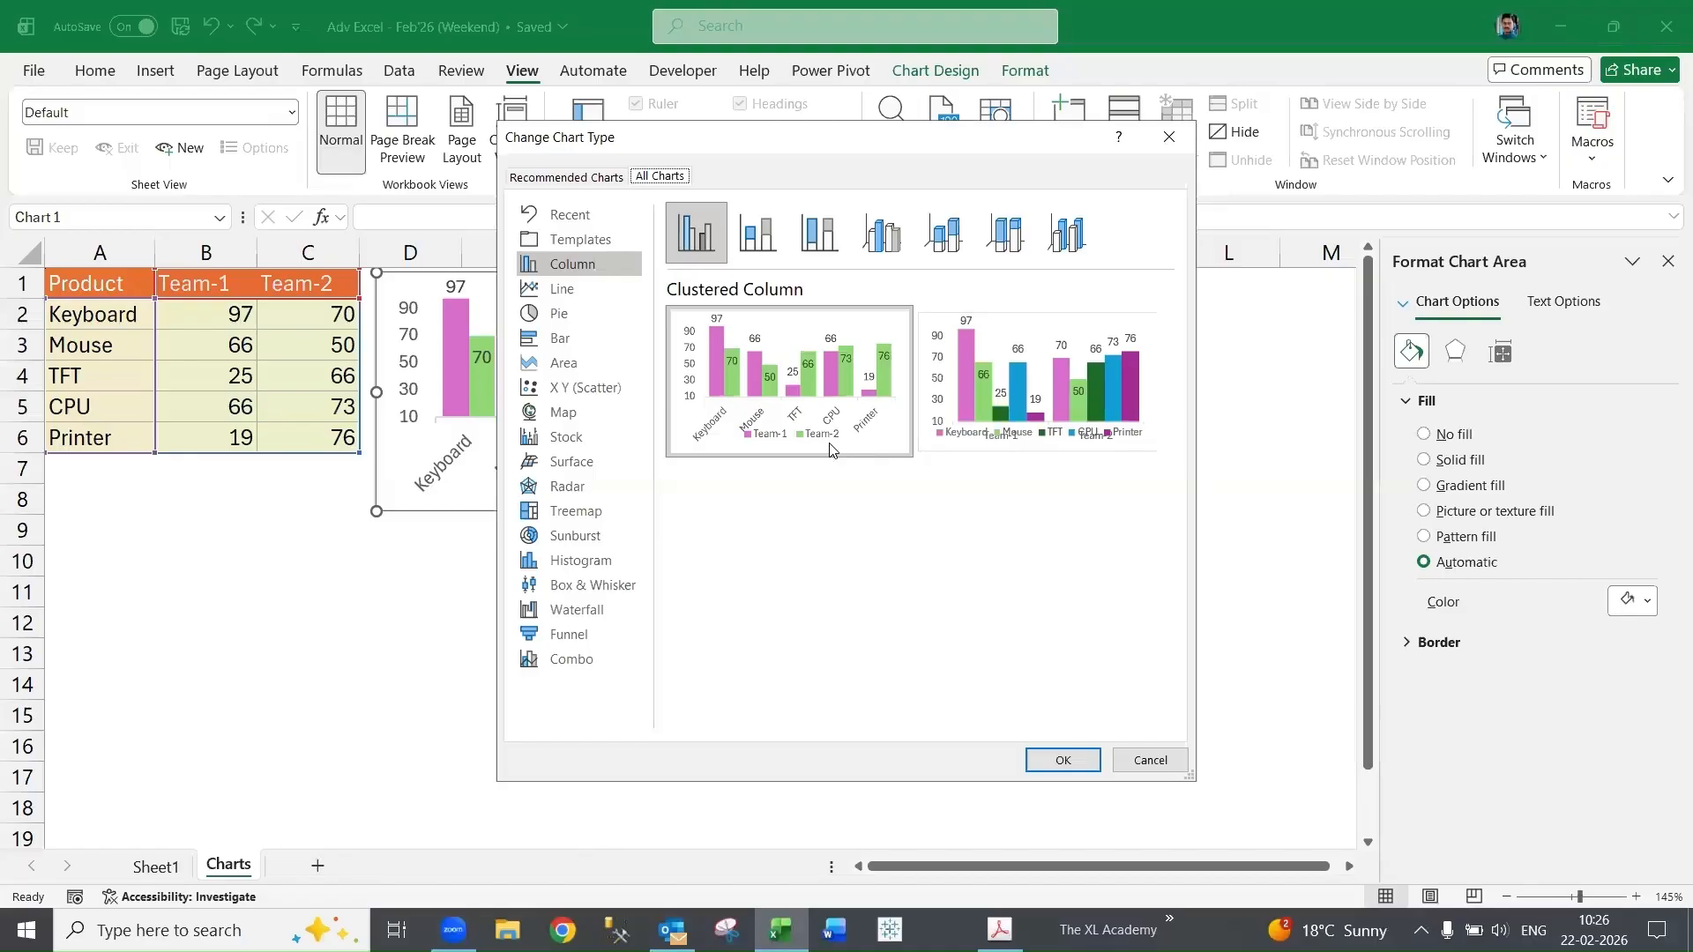